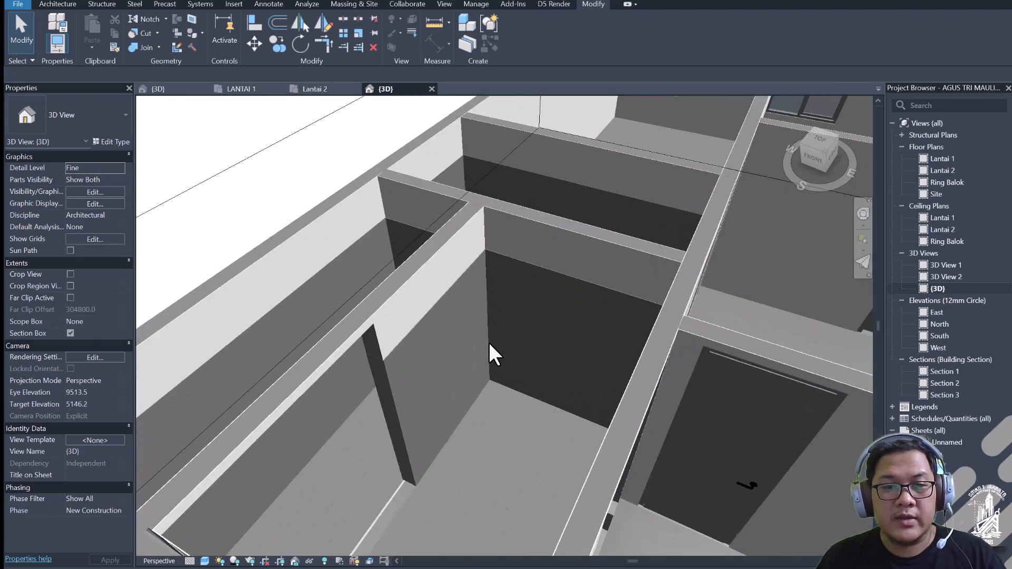
Step: Open the LANTAI 1 floor plan at the rooms between grids C and E
scroll(395, 346, up, 1)
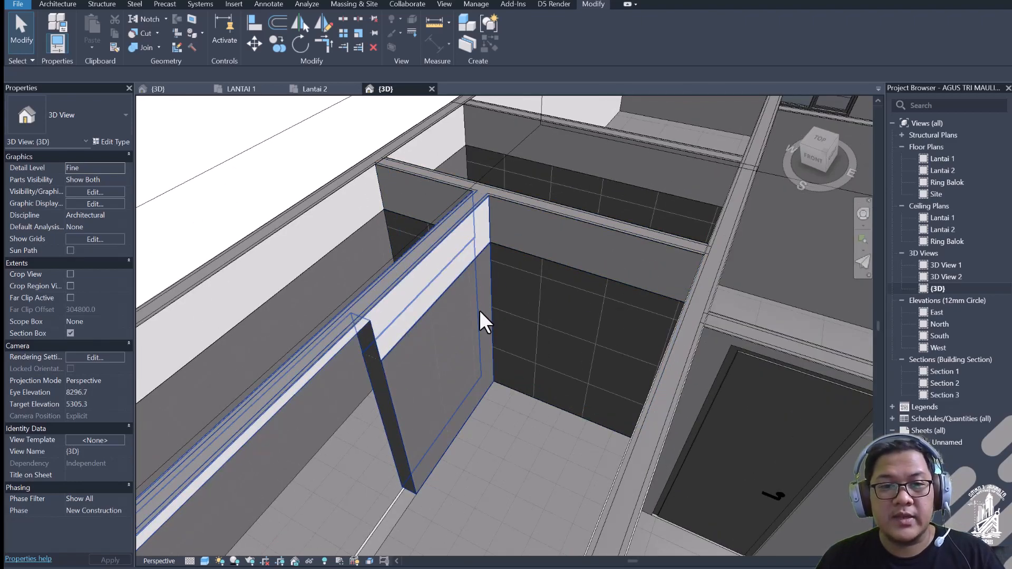
scroll(477, 311, down, 3)
click(242, 89)
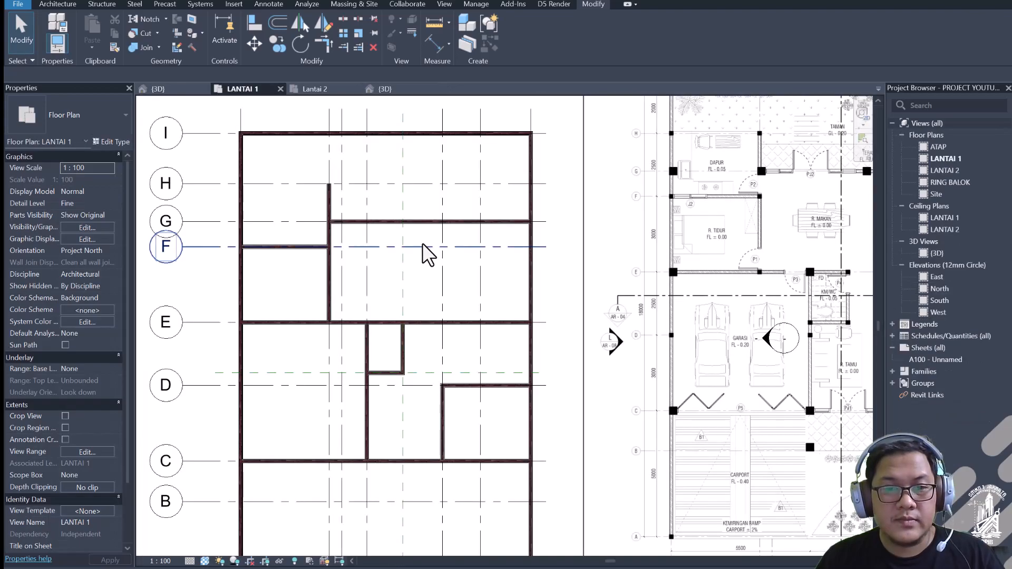
scroll(232, 343, up, 2)
middle_drag(375, 366, 312, 393)
scroll(364, 340, down, 1)
middle_drag(375, 351, 402, 258)
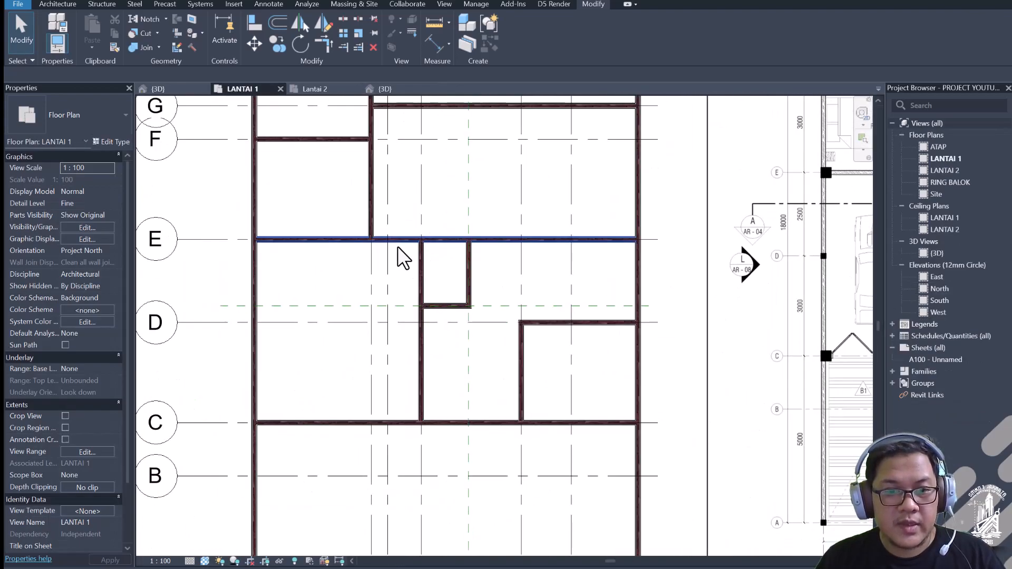
scroll(402, 257, down, 2)
scroll(416, 352, up, 1)
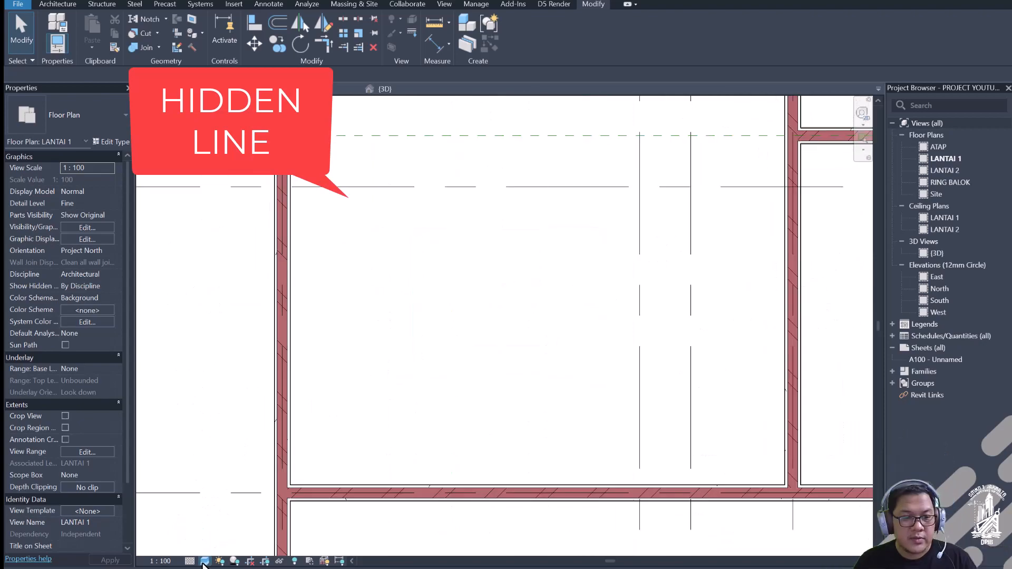
Step: Set the floor plan's visual style to Hidden Line and inspect how the wall hatching displays
click(204, 561)
click(227, 502)
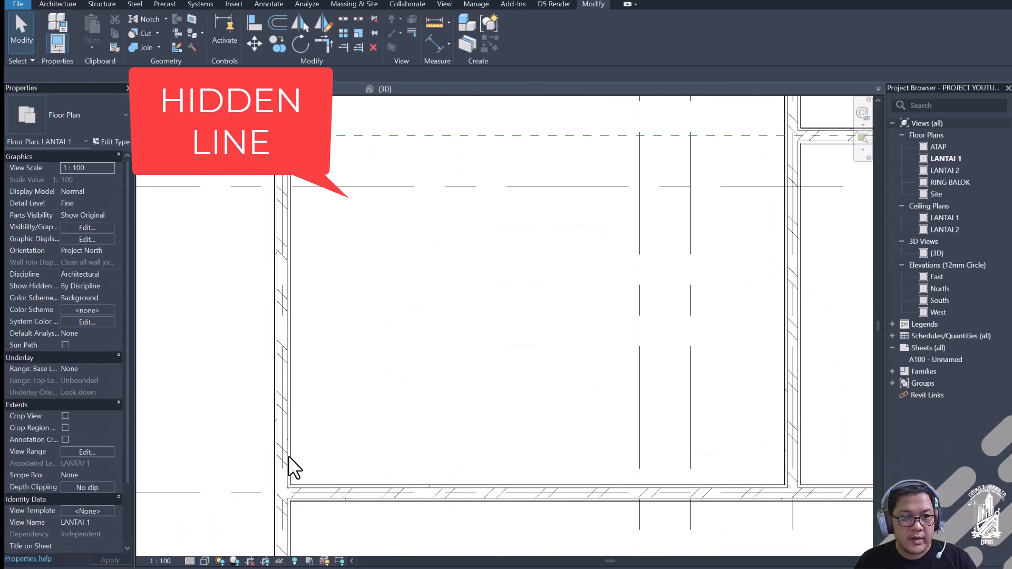
middle_drag(288, 457, 346, 452)
scroll(287, 384, down, 5)
scroll(284, 266, up, 6)
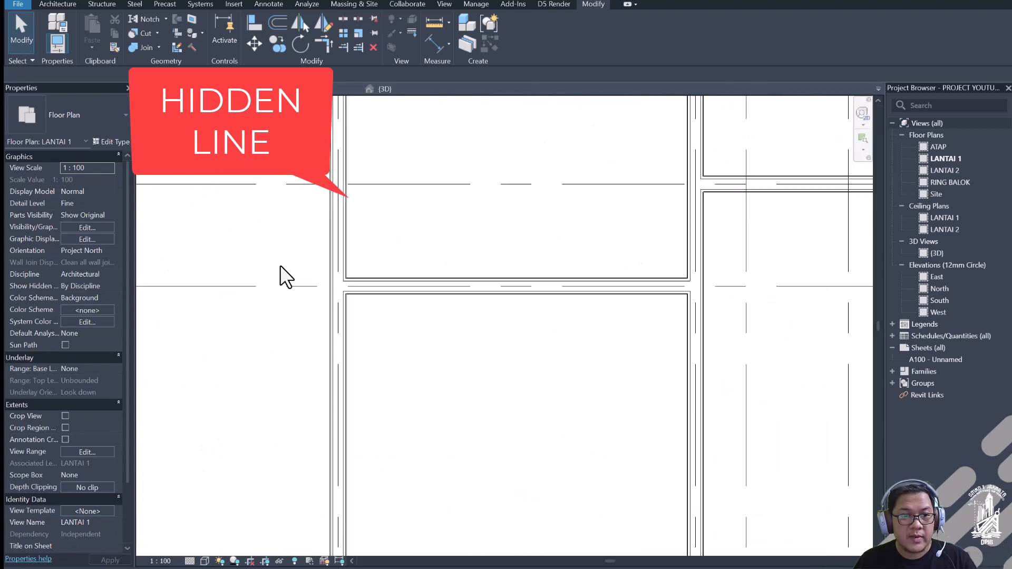
scroll(314, 389, down, 6)
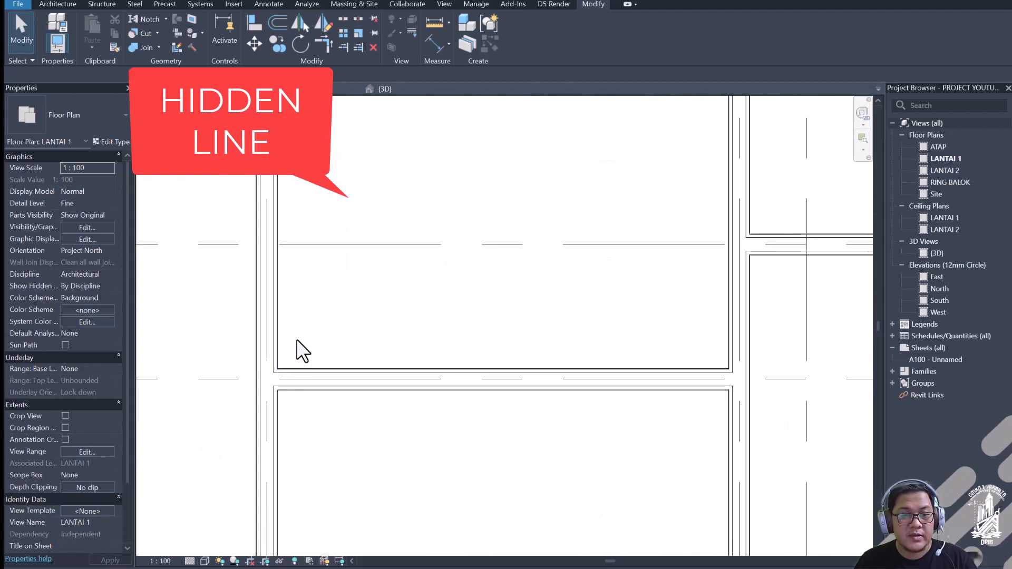
scroll(413, 350, up, 4)
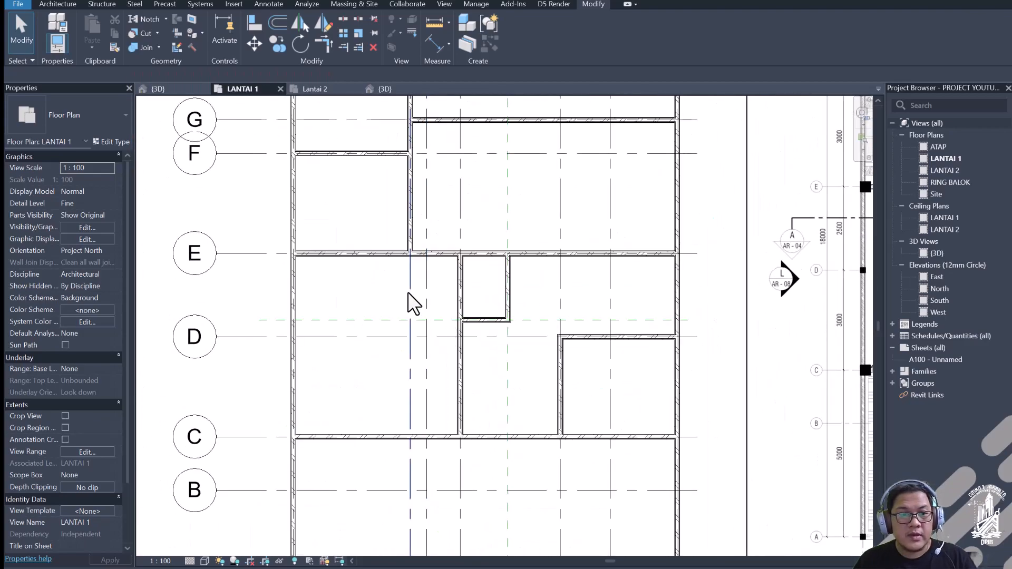
Step: Start the Wall command with type DINDING BATU BATA and duplicate that type as DINDING TRASRAM
click(58, 5)
click(56, 22)
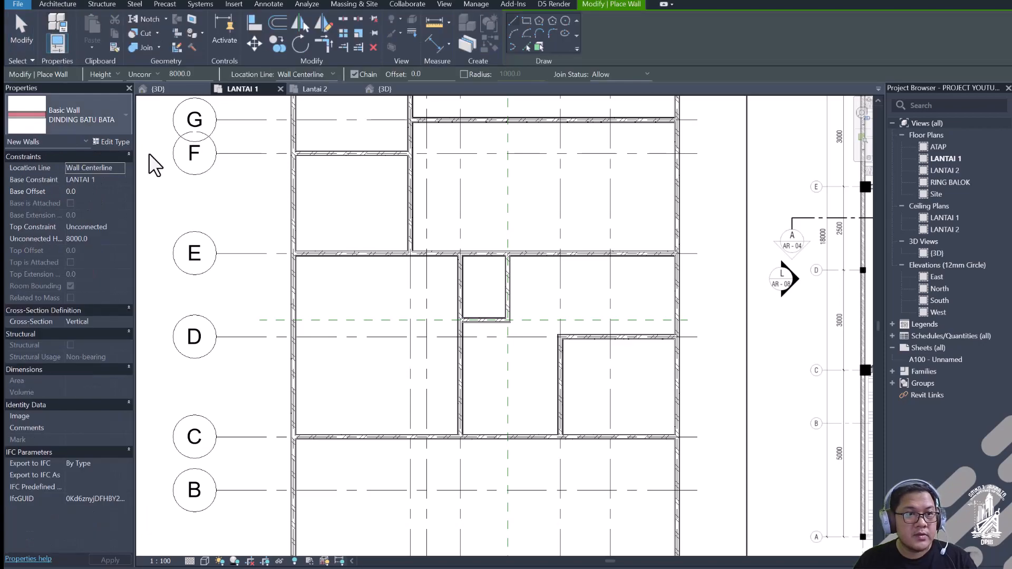
click(96, 115)
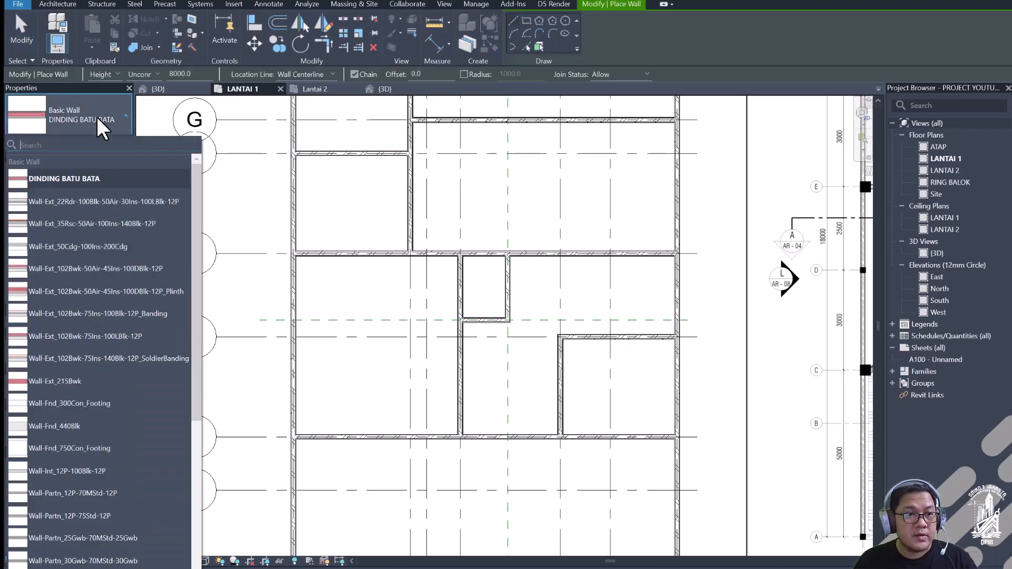
click(74, 178)
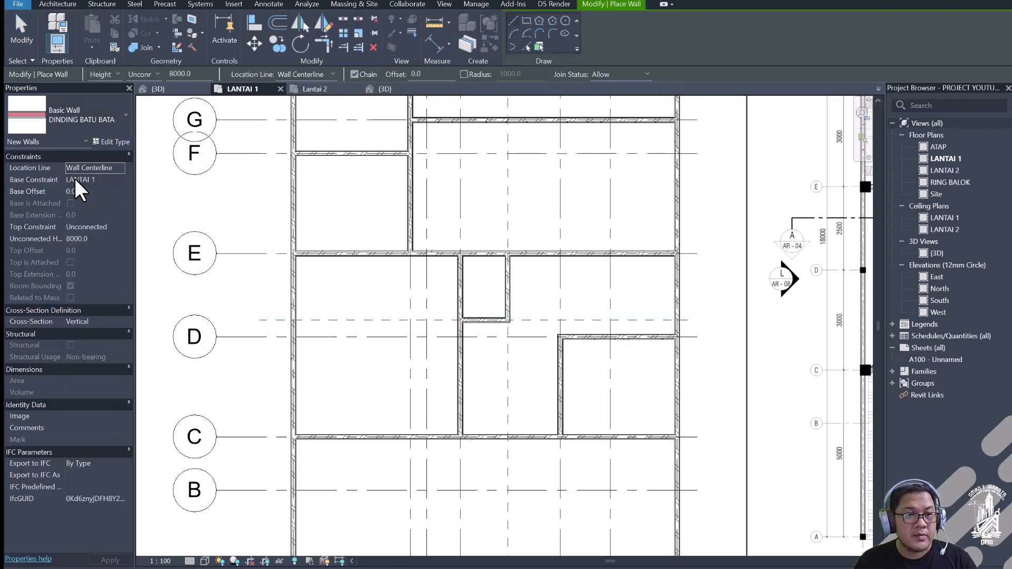
click(113, 141)
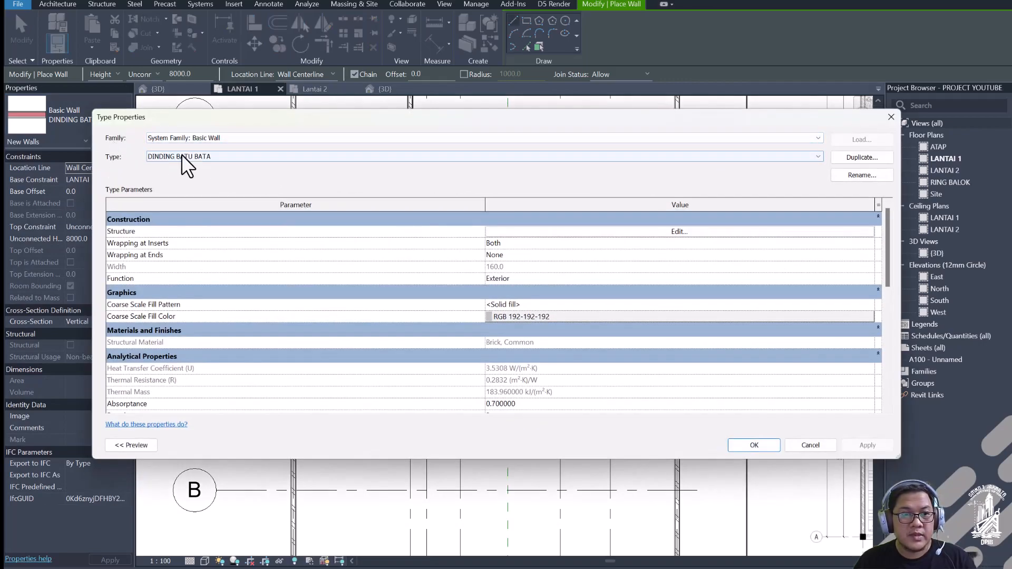
click(849, 157)
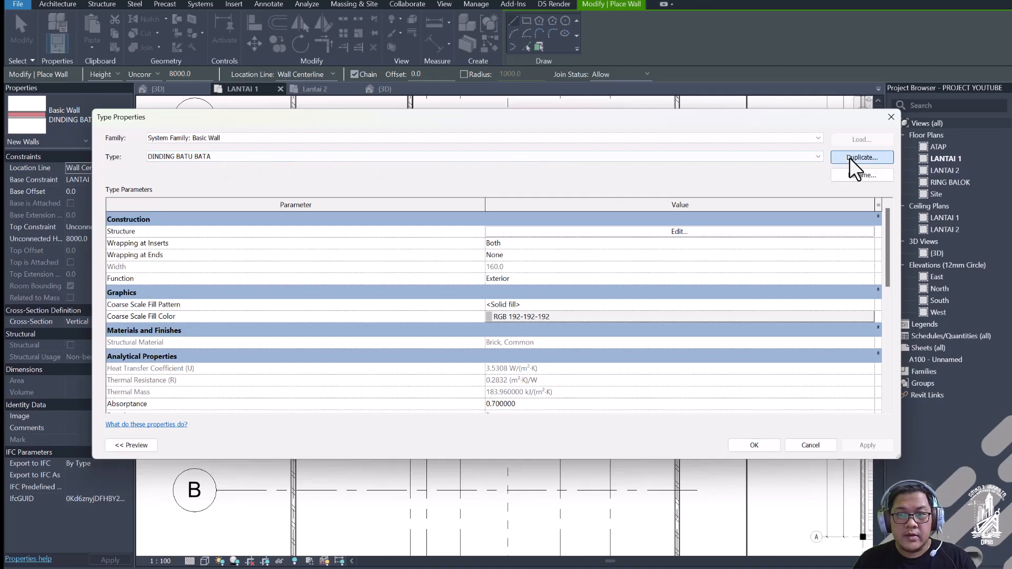
drag(632, 195, 587, 197)
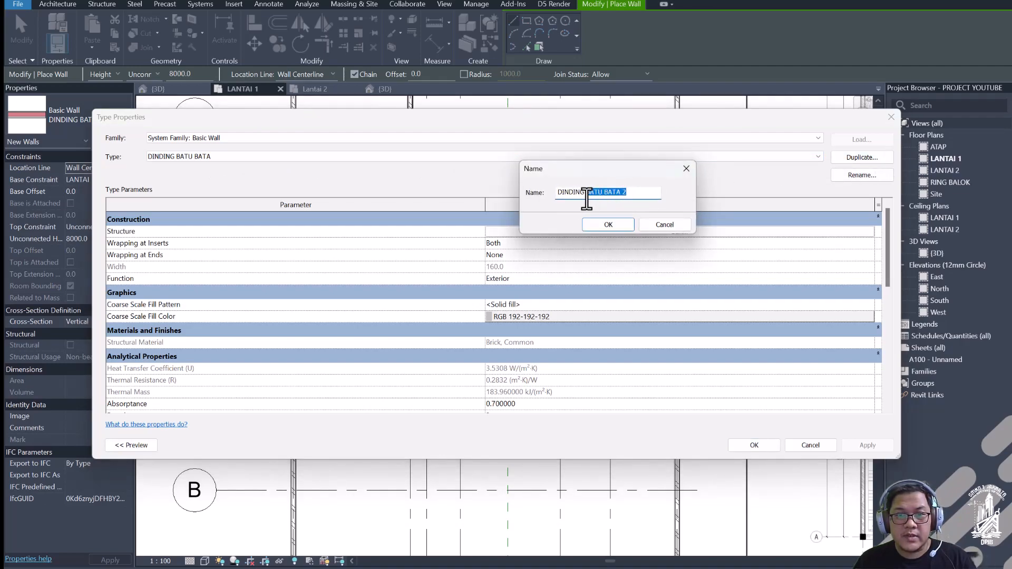
text(TRA)
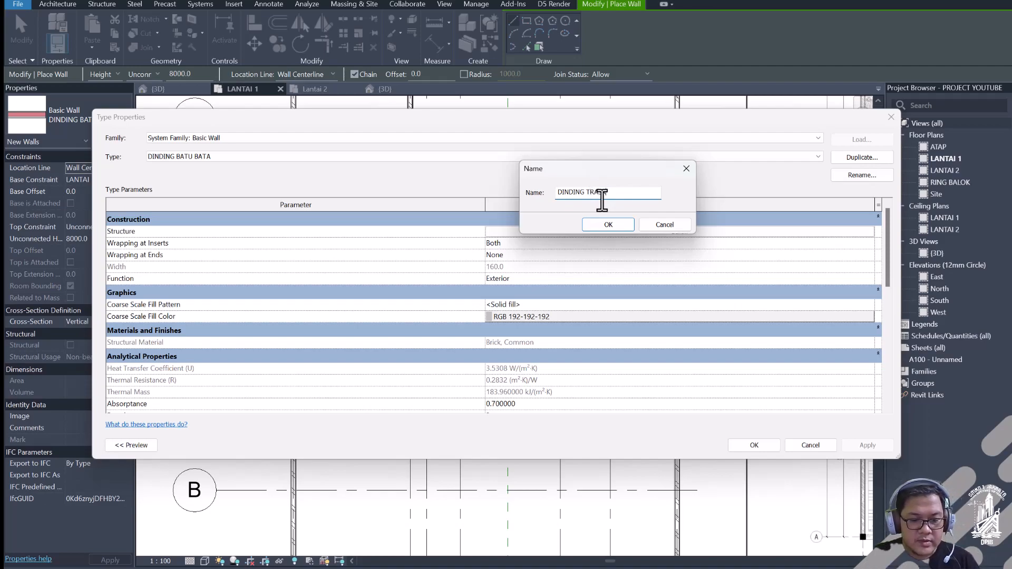
text(SRAM)
click(615, 226)
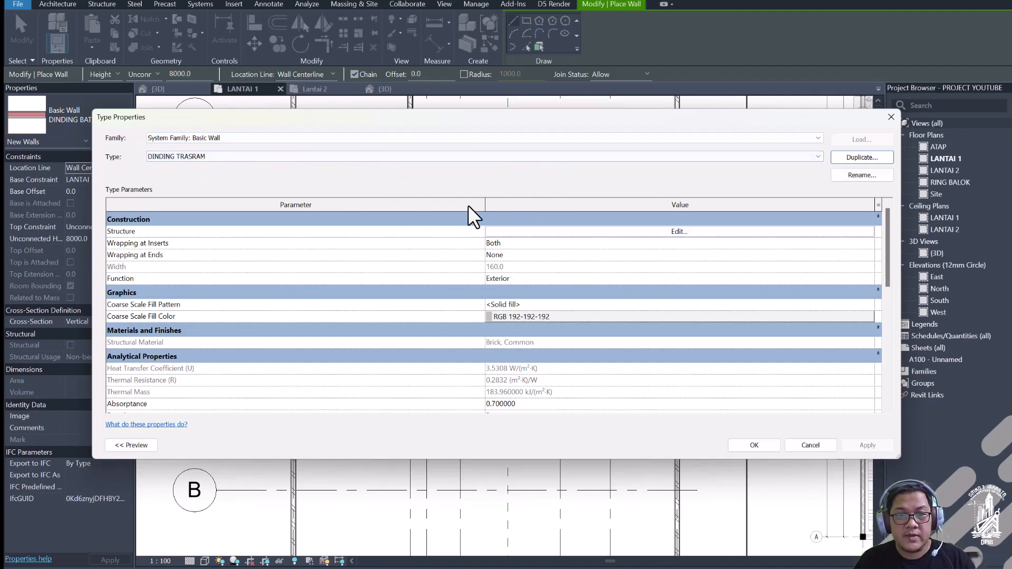
Step: Open the structure of the DINDING TRASRAM type and the material selection for its Structure [1] layer
click(551, 230)
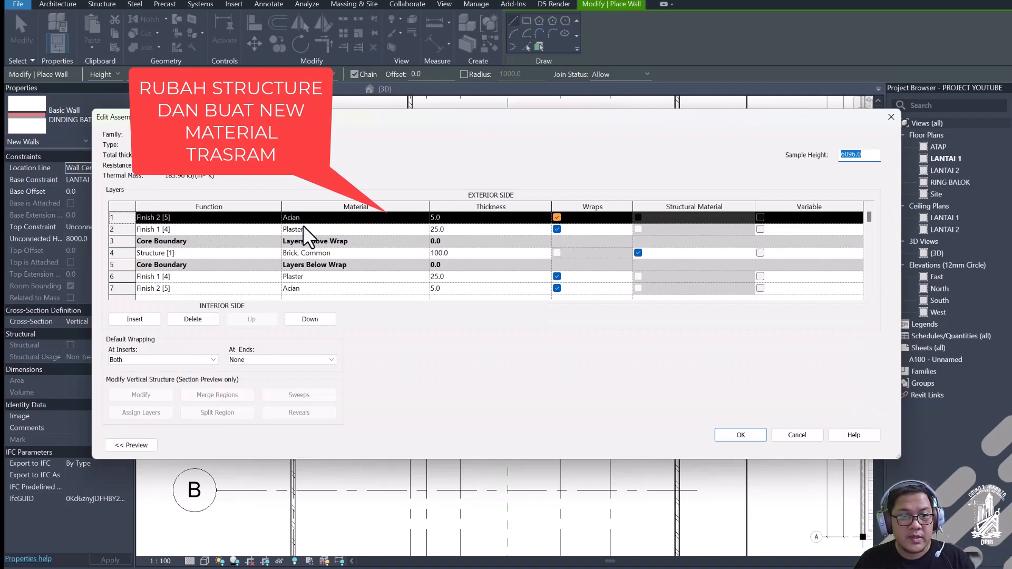
click(307, 253)
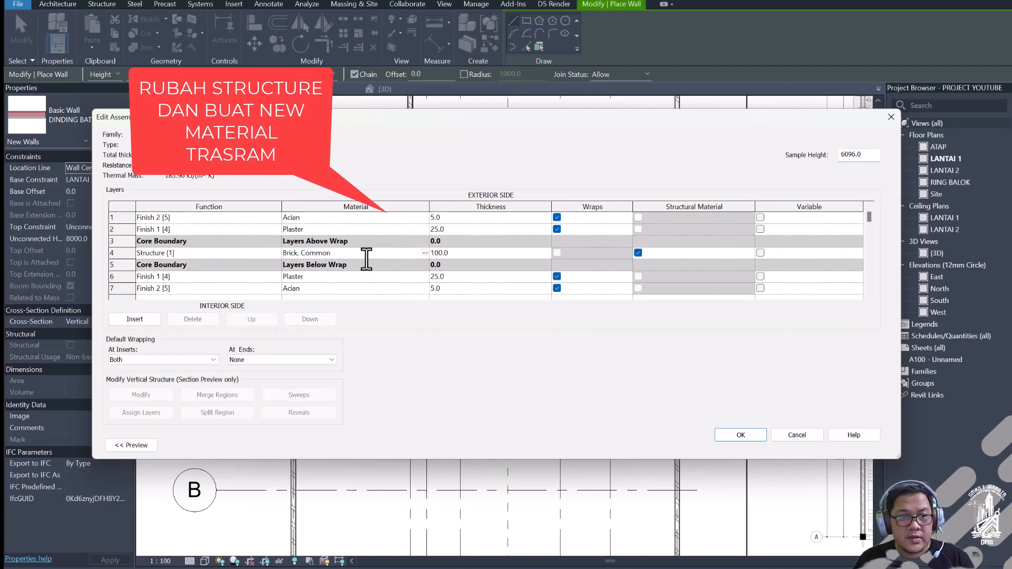
click(422, 254)
Step: Search the project materials for TRAS
click(449, 169)
text(TRAS)
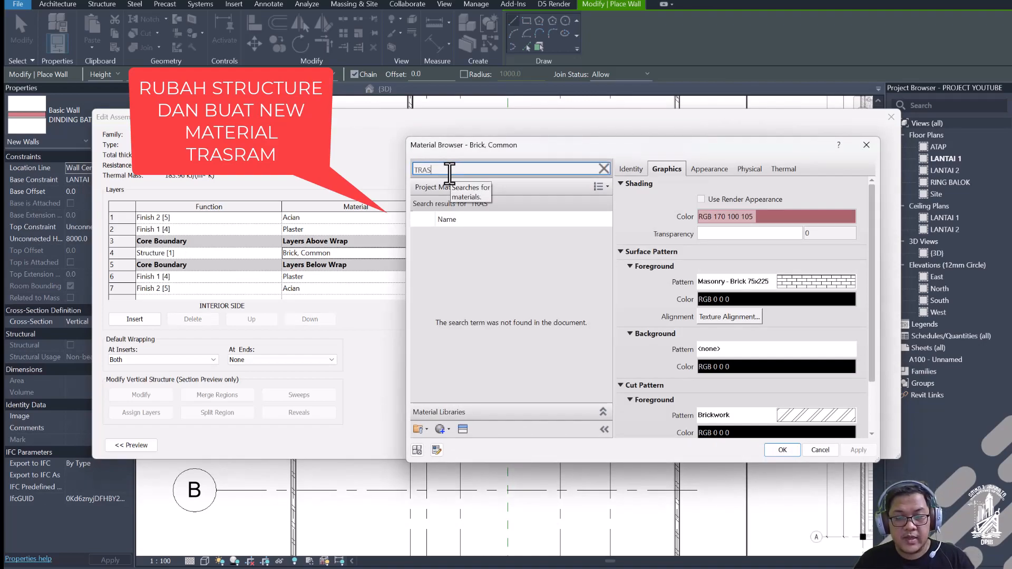
key(Escape)
Step: Create a new material from the Structure [1] layer's material selection and name it TRASRAM
click(425, 253)
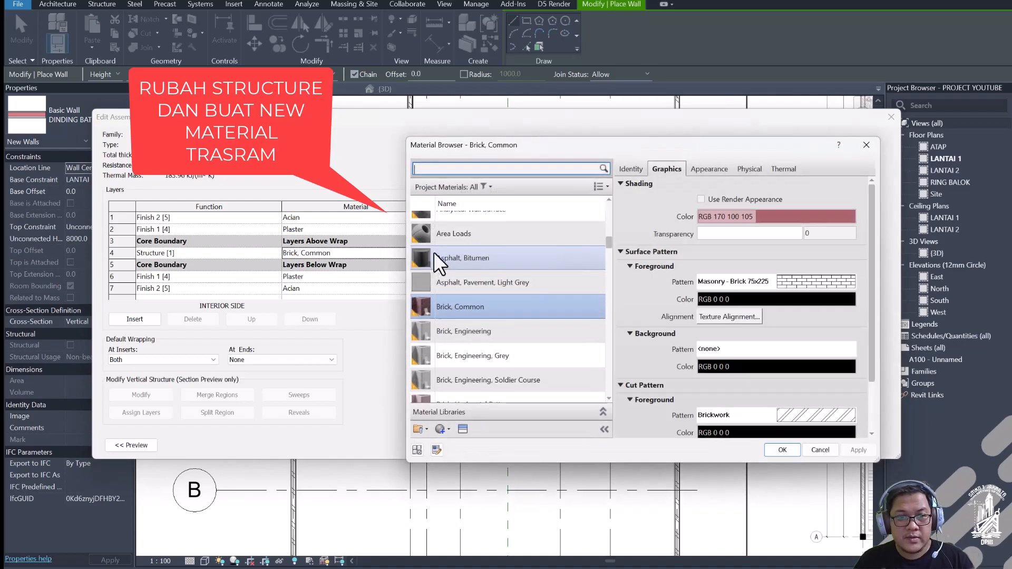
click(442, 429)
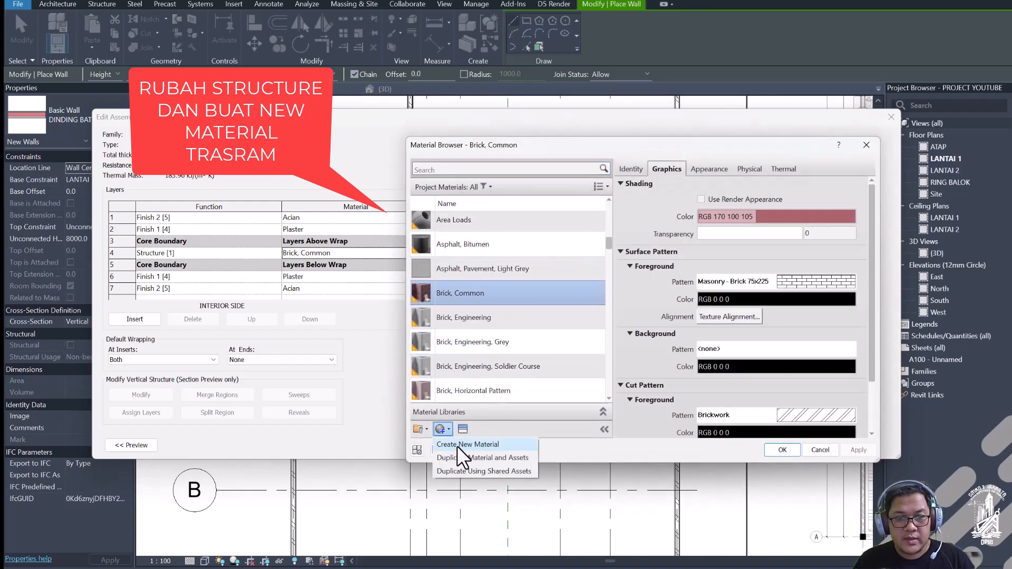
click(466, 444)
right_click(479, 293)
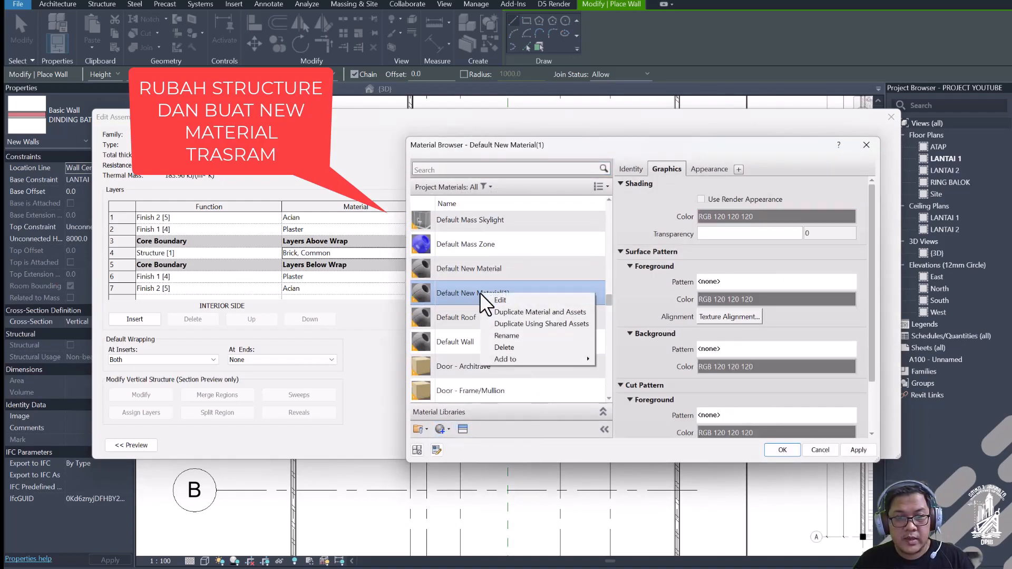
click(513, 338)
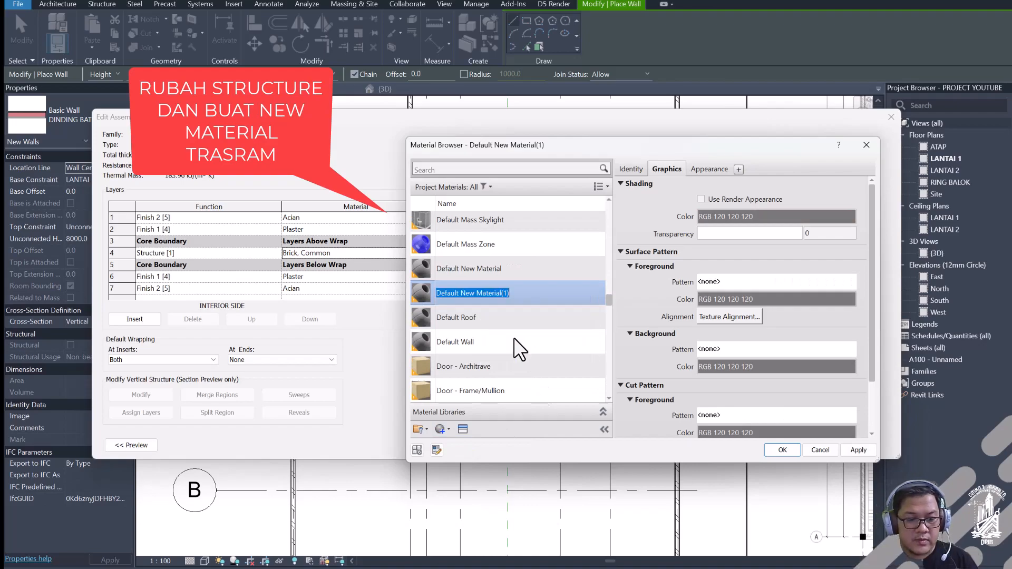
text(TRASRAM)
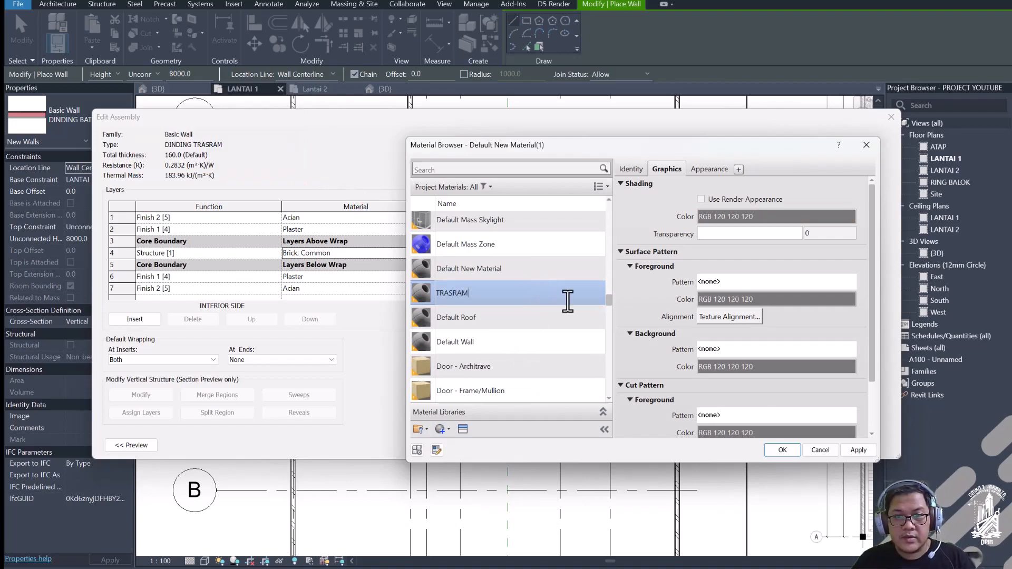
Step: Set the TRASRAM material's surface foreground pattern to the drafting pattern Diagonal crosshatch 1.5mm
click(725, 286)
scroll(679, 211, down, 2)
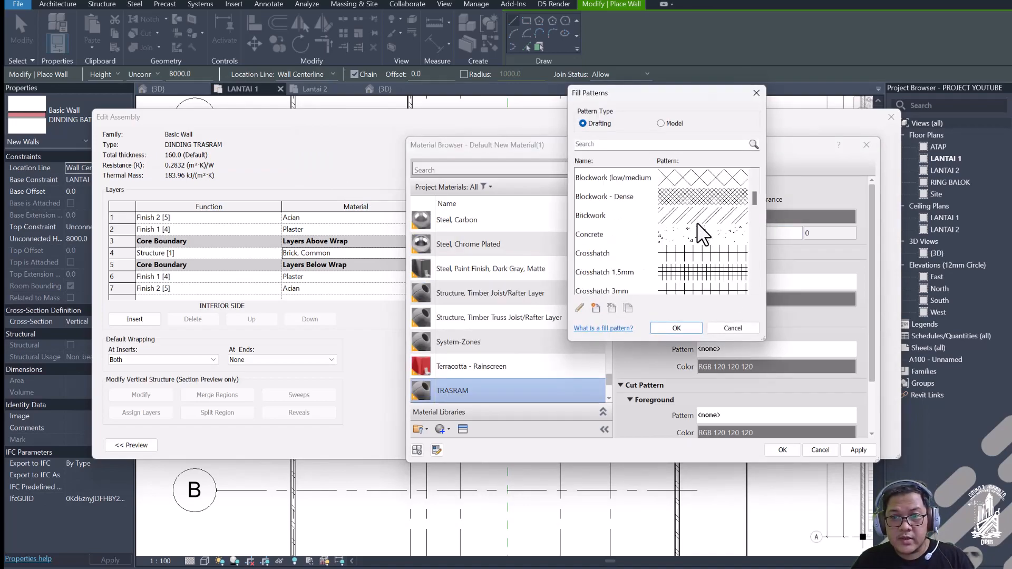
scroll(673, 246, down, 5)
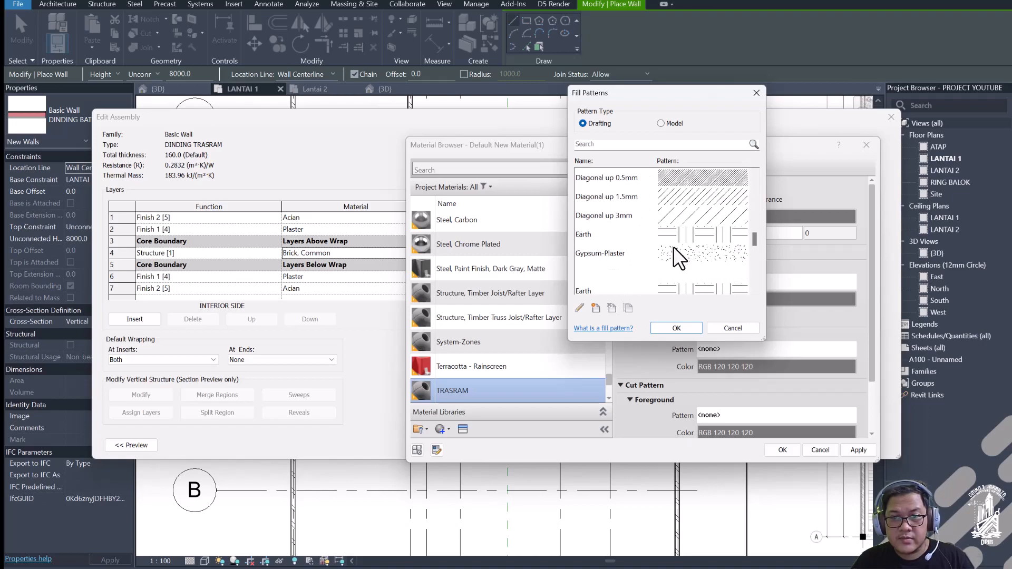
scroll(673, 247, up, 5)
scroll(673, 248, down, 1)
scroll(679, 248, down, 1)
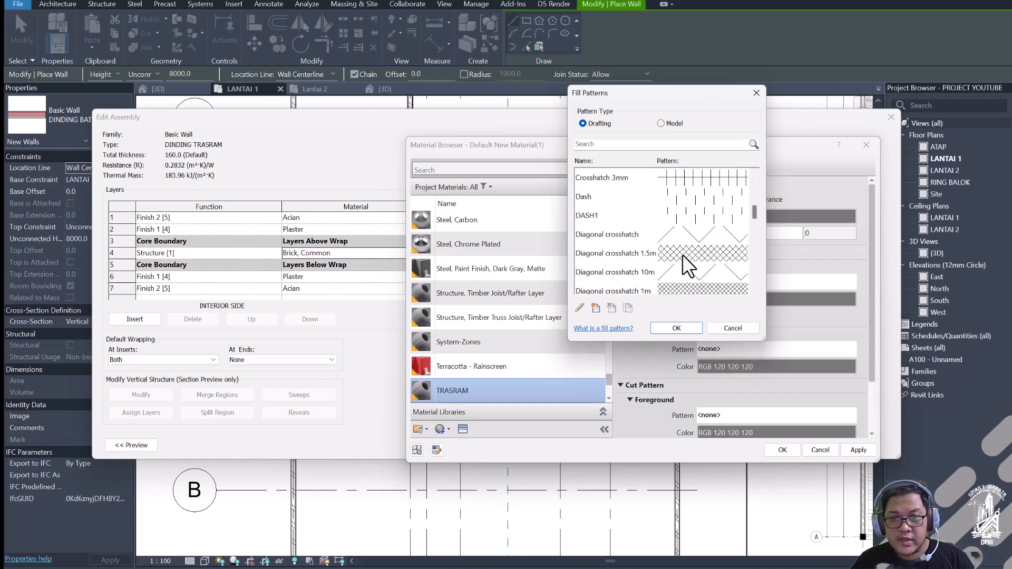
click(682, 254)
click(676, 327)
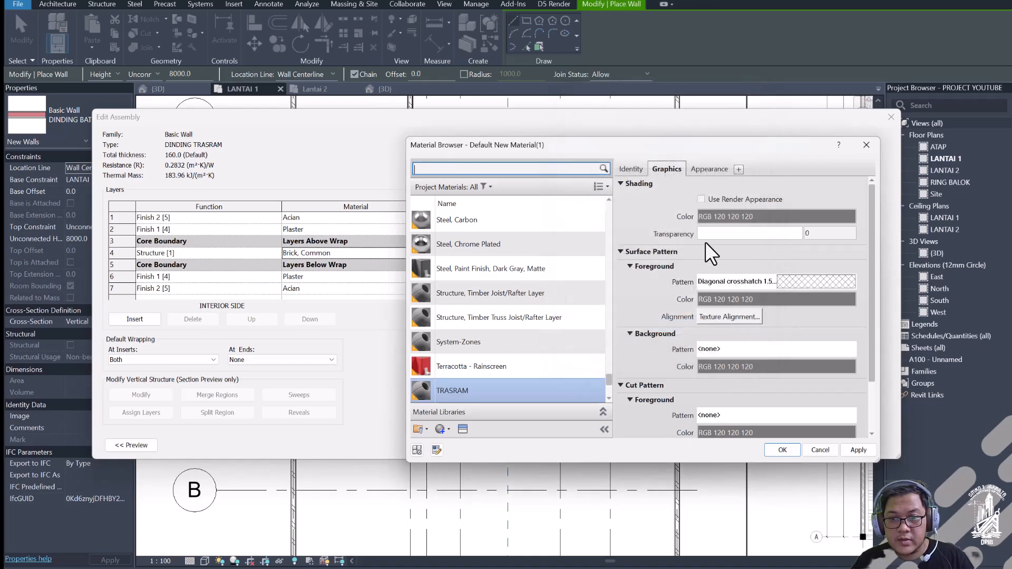
Step: Set the TRASRAM material's cut foreground pattern to Diagonal crosshatch 1.5mm
scroll(730, 397, down, 1)
click(723, 390)
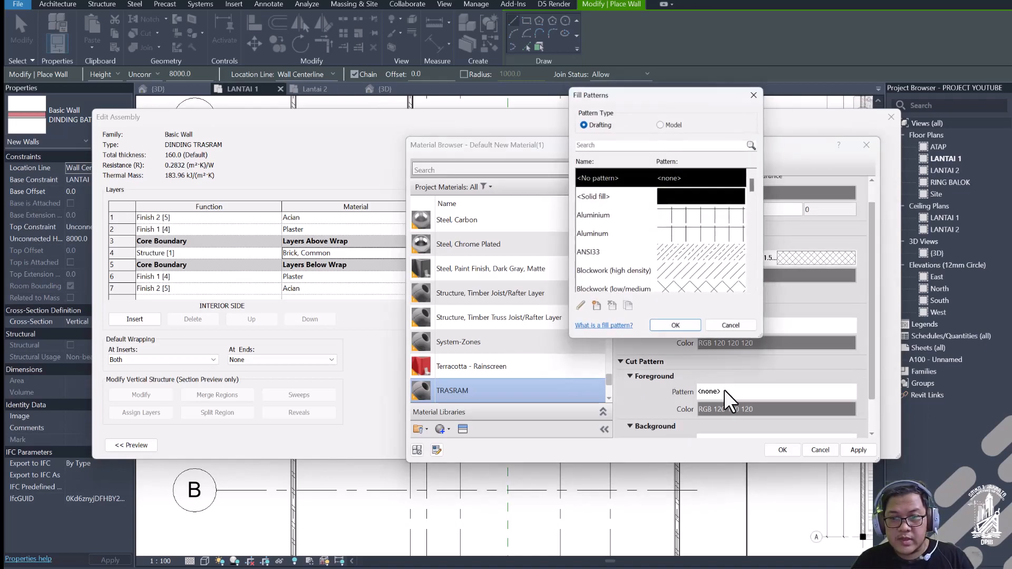
scroll(684, 236, down, 2)
scroll(684, 247, down, 2)
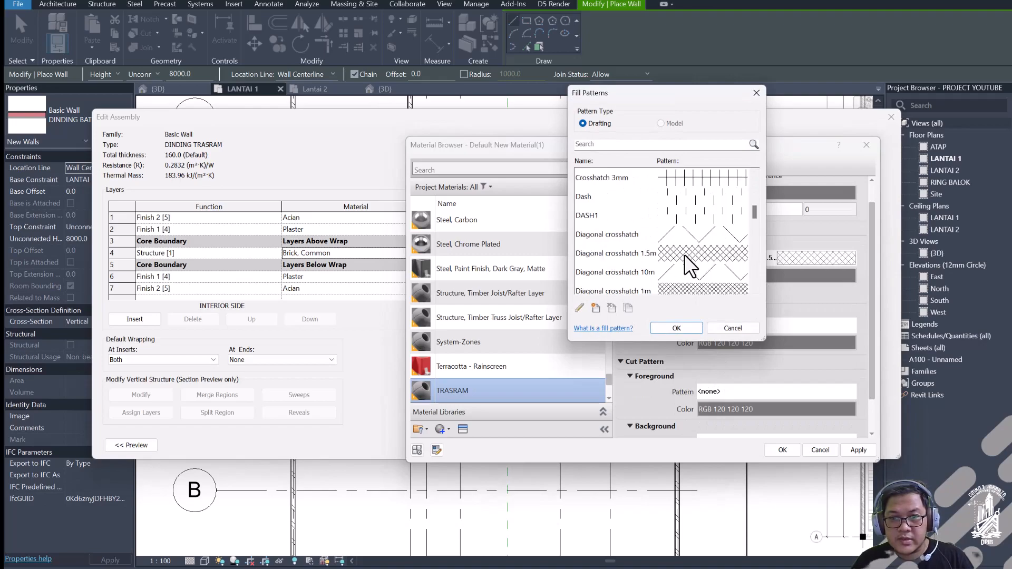
click(606, 254)
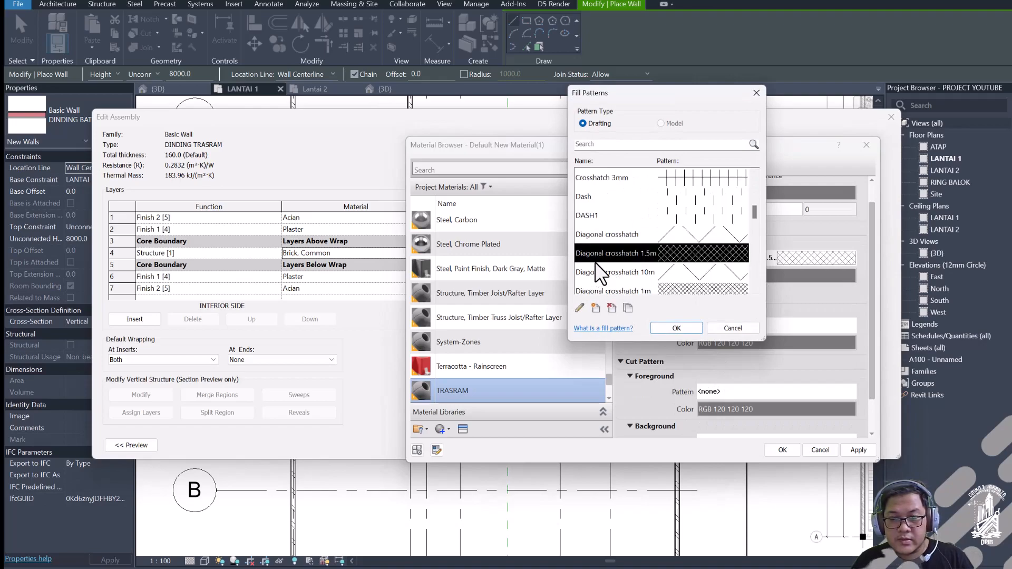
click(676, 328)
Step: Review the TRASRAM material's appearance and graphics settings, and assign it to the wall's Structure [1] layer
click(707, 168)
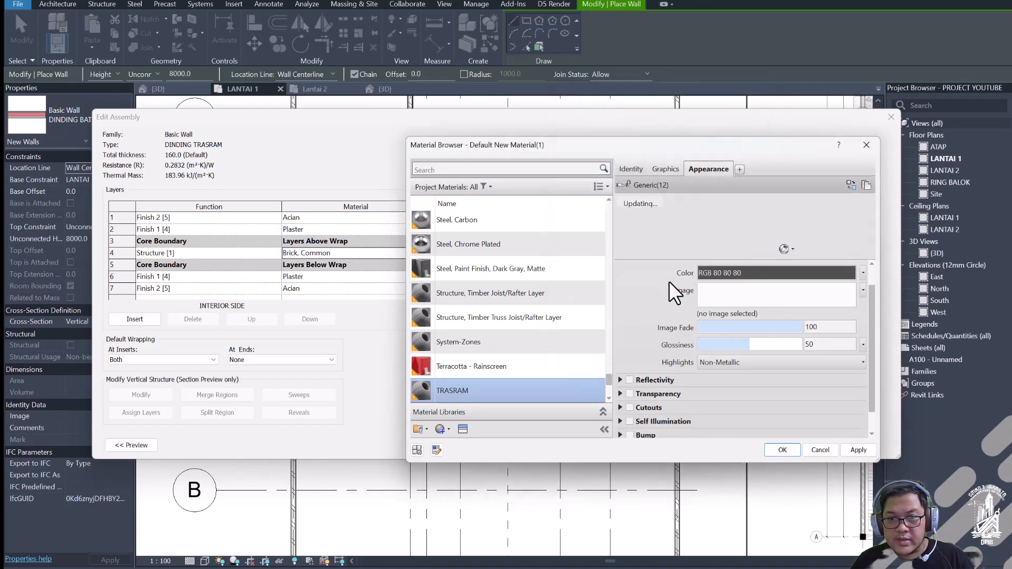
click(654, 168)
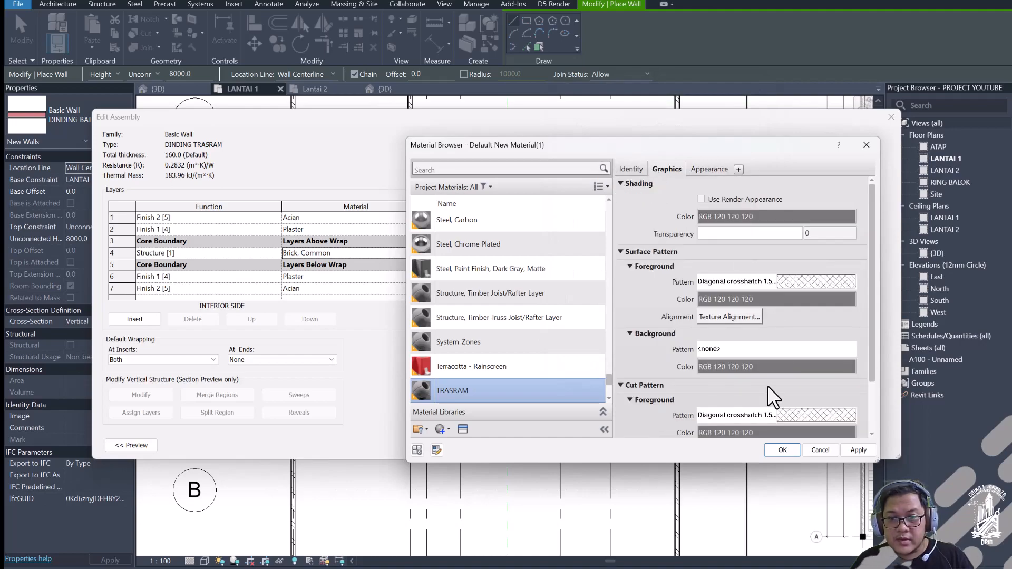
click(782, 450)
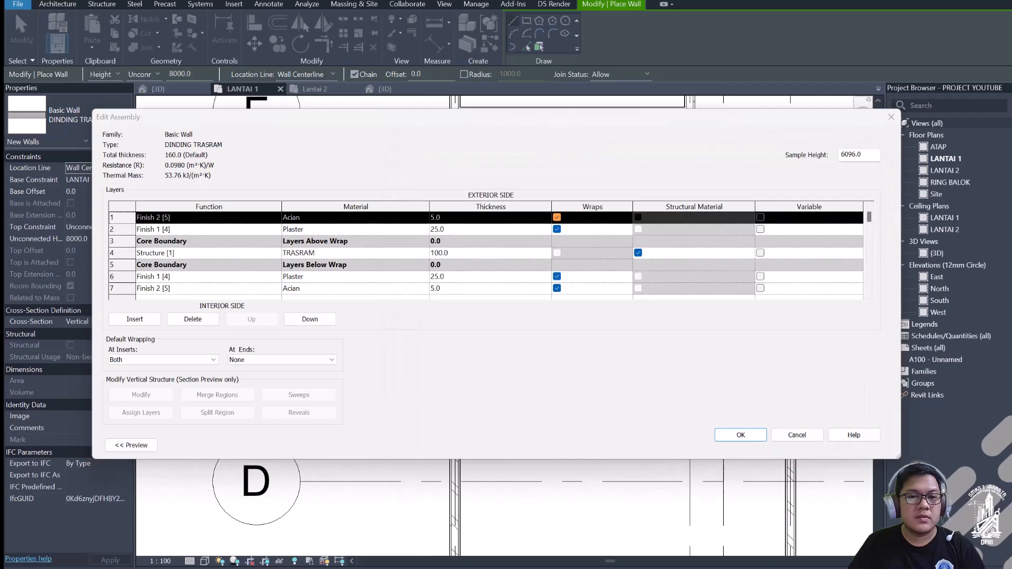
Step: Search the materials for "kerami" from the exterior Finish 2 [5] layer, create a new material and name it KERAMIK
click(307, 217)
click(425, 217)
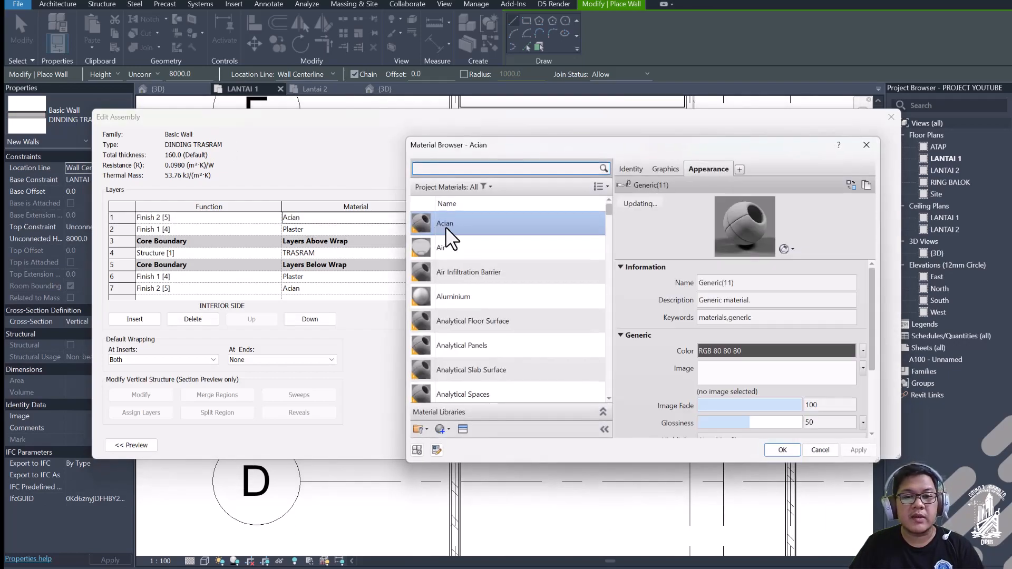
text(kerami)
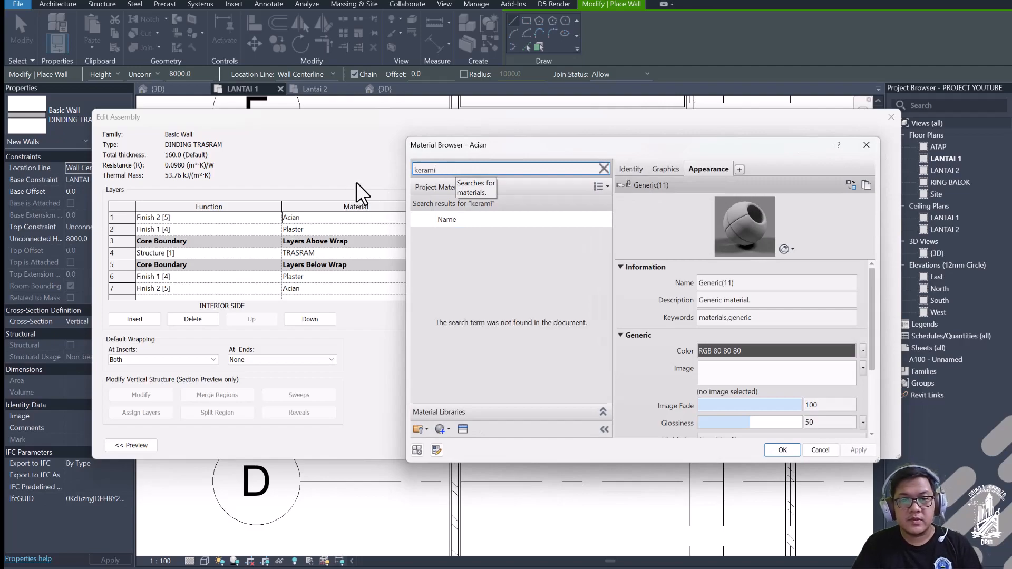
click(440, 429)
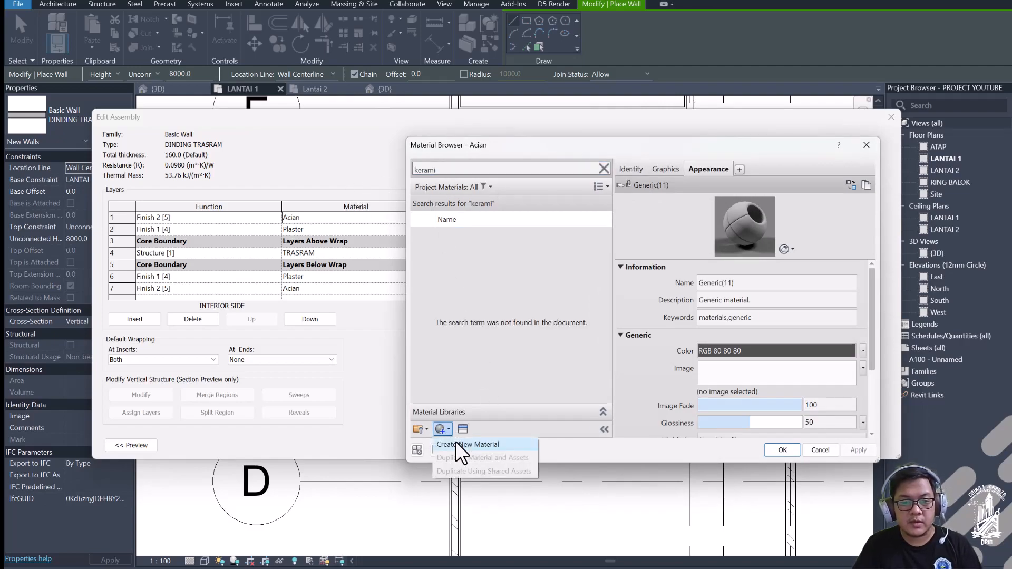
click(455, 443)
right_click(489, 293)
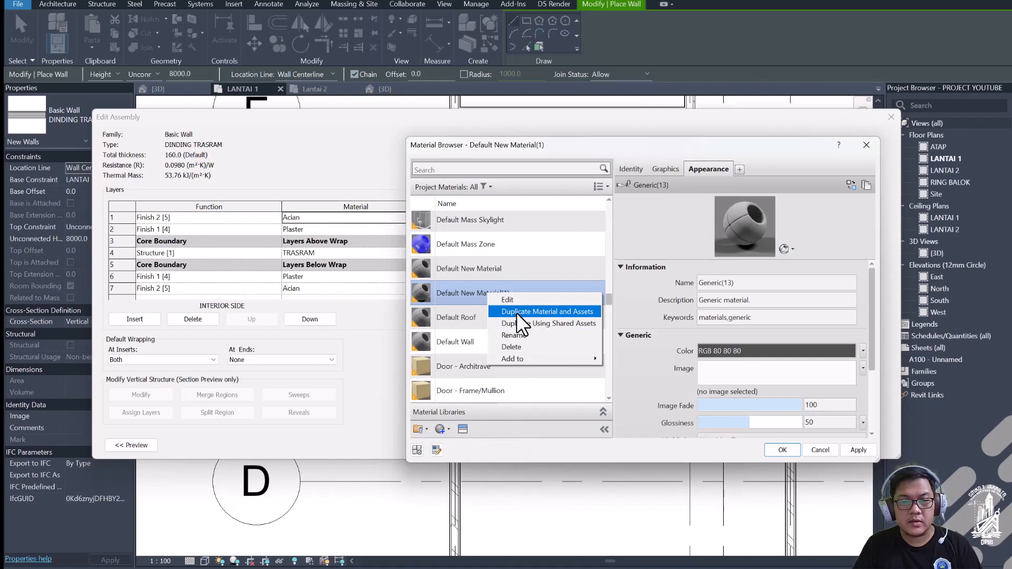
click(522, 332)
key(Caps_Lock)
text(KER)
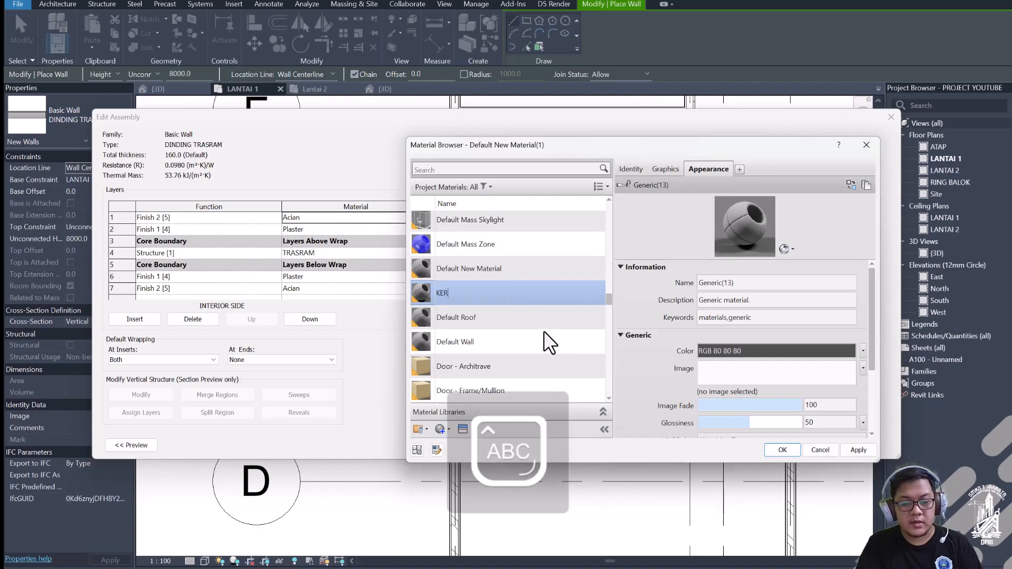
text(AMIK)
Step: Set the KERAMIK material's surface foreground pattern to the model pattern Rectangular 600x600mm
click(666, 169)
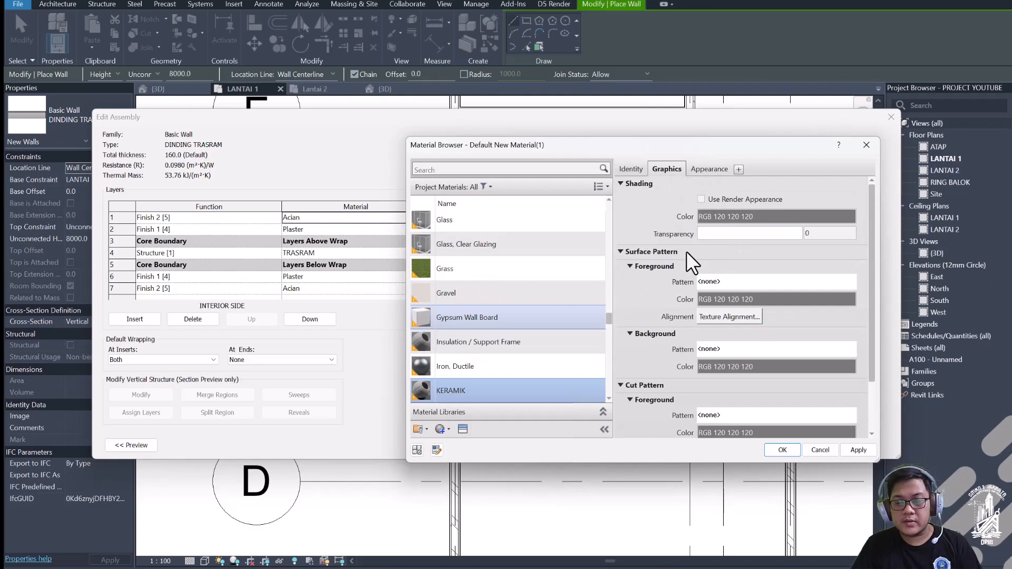
click(737, 282)
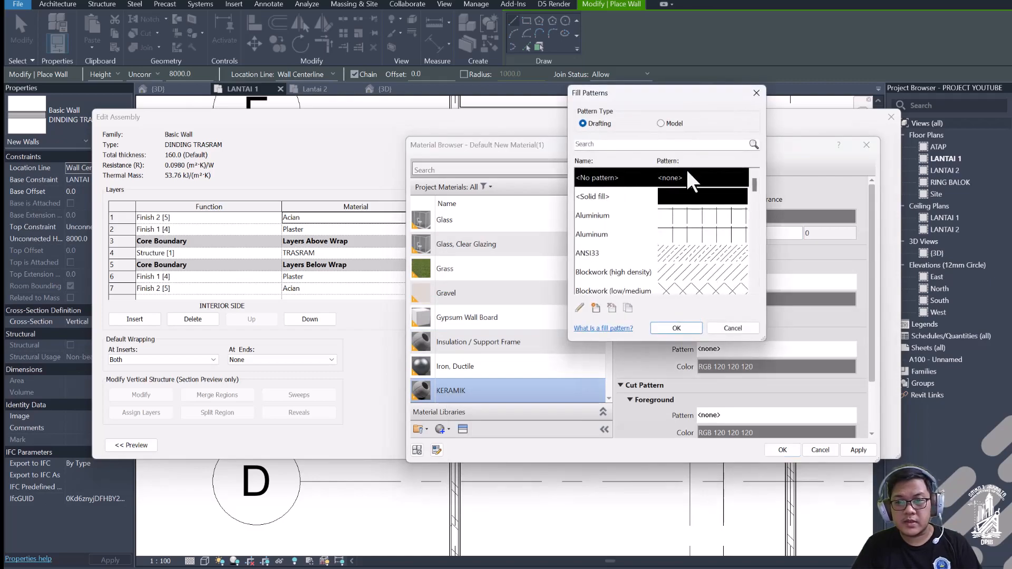
scroll(652, 253, down, 6)
scroll(650, 245, up, 2)
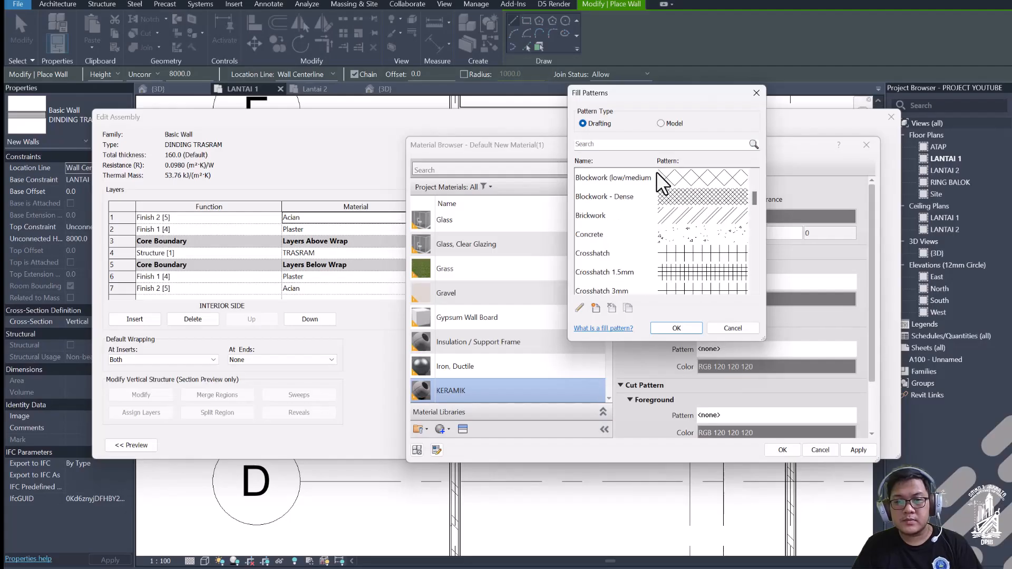
scroll(656, 172, down, 3)
click(660, 123)
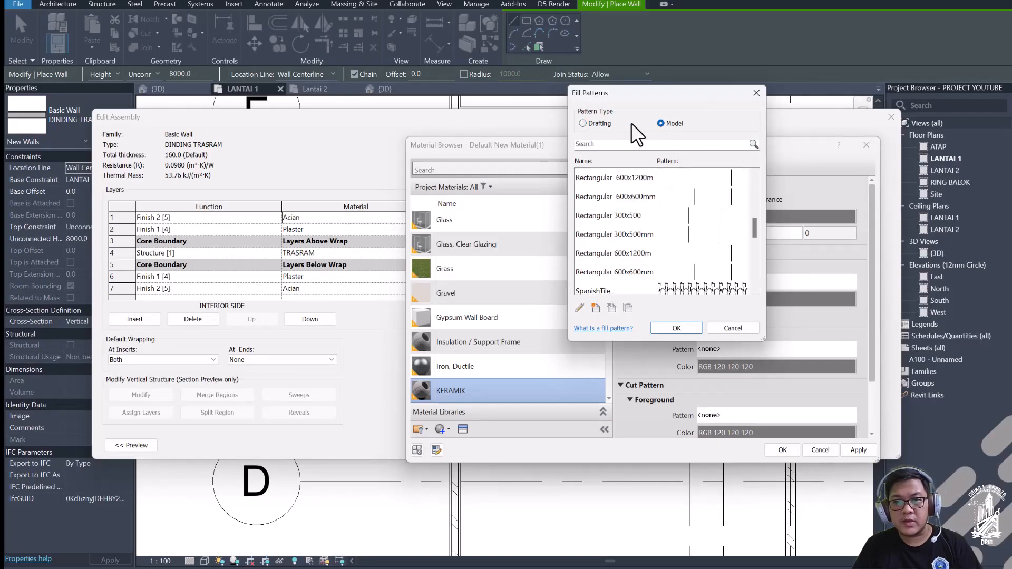
click(634, 196)
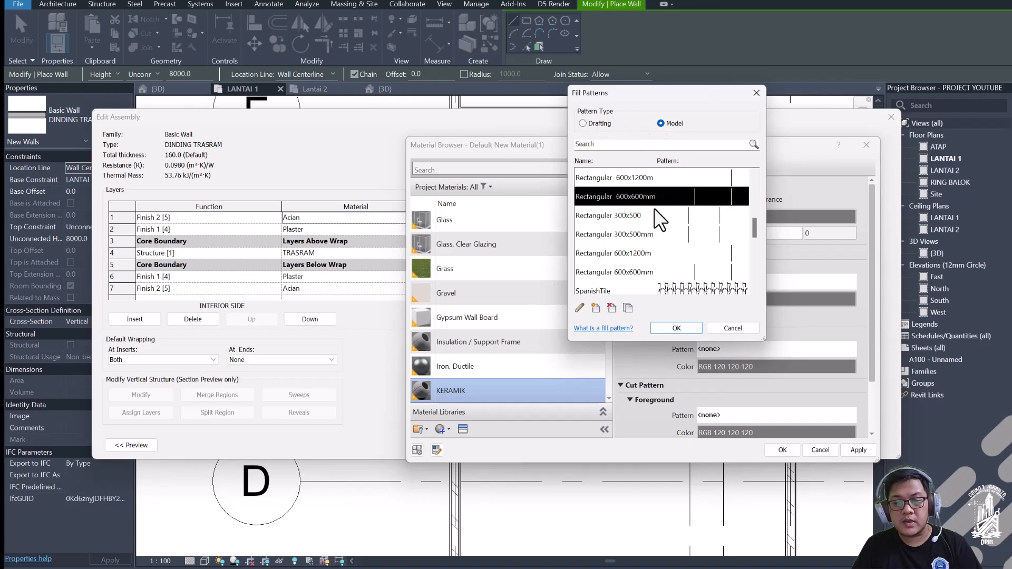
scroll(653, 232, down, 1)
click(676, 327)
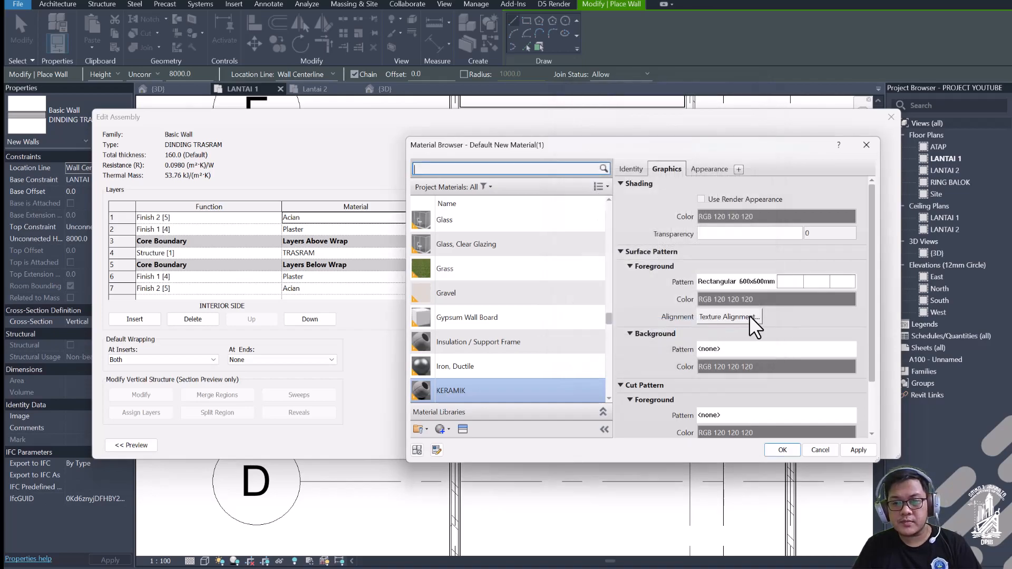
Step: Assign the tile texture 5880bef461aebcc0ca621b9e3ad861d6.jpg as KERAMIK's generic appearance image and accept the material for the exterior finish layer
click(709, 168)
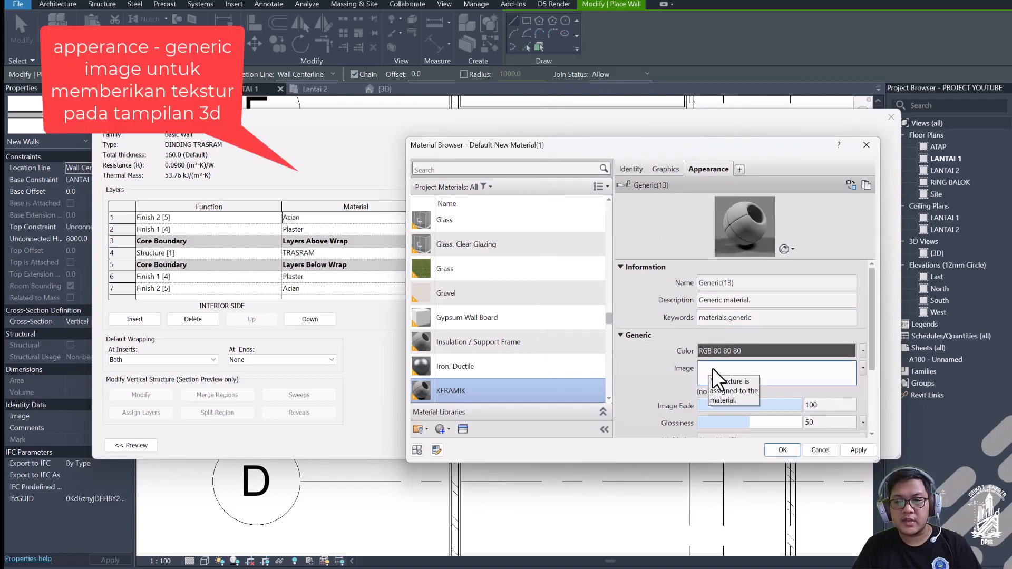
click(731, 374)
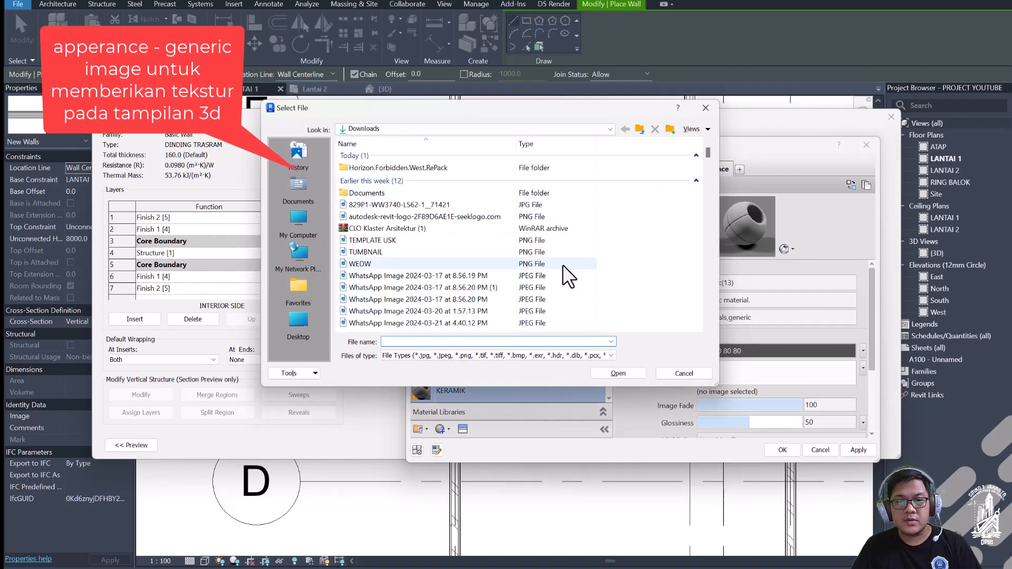
scroll(501, 266, down, 1)
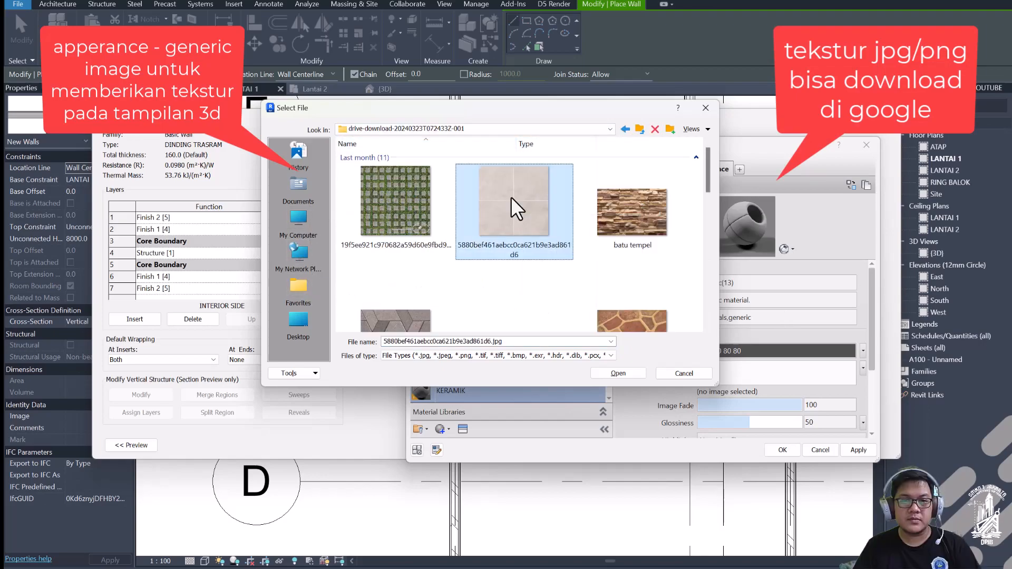
double_click(511, 197)
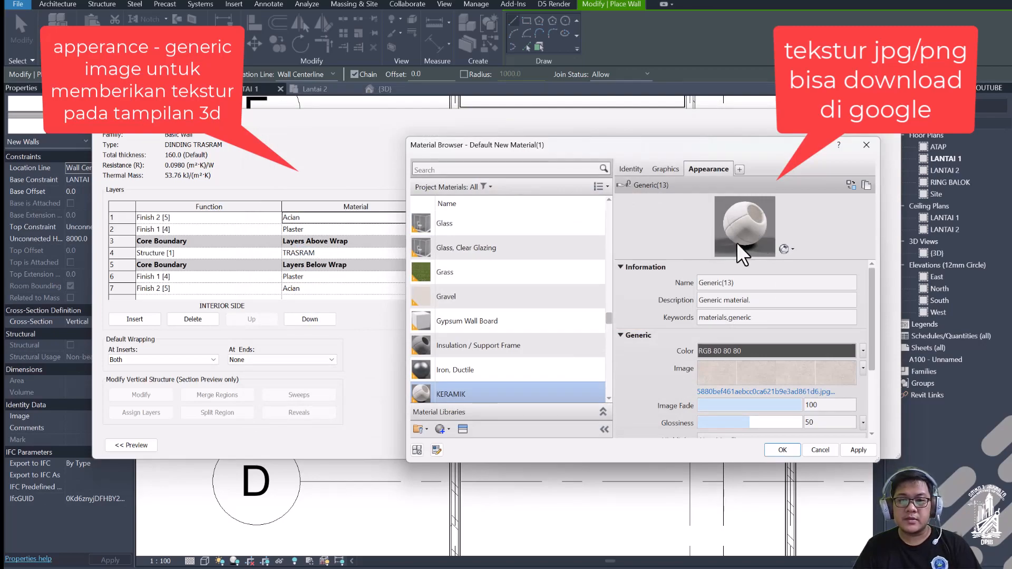
click(856, 449)
click(780, 450)
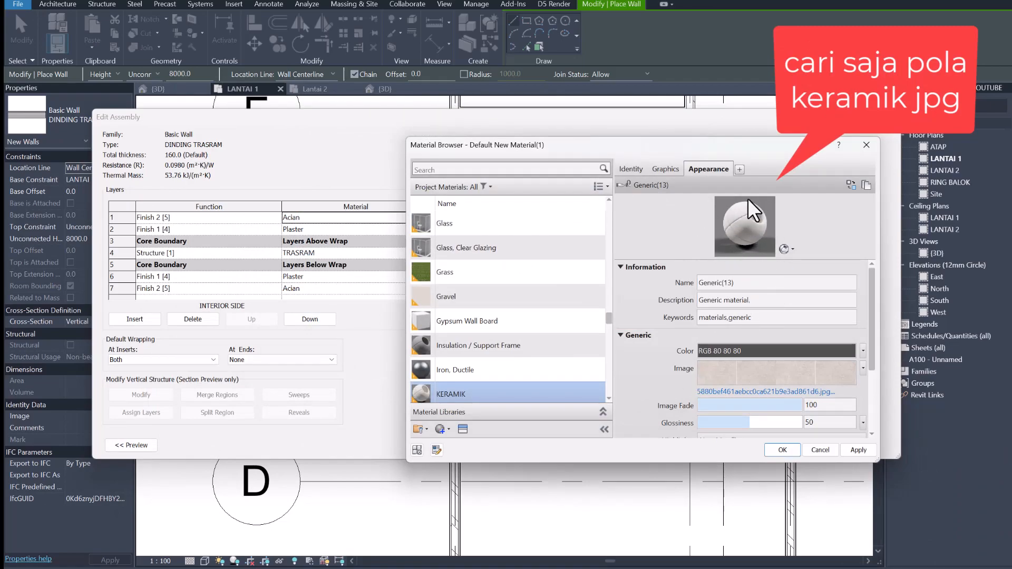
click(856, 449)
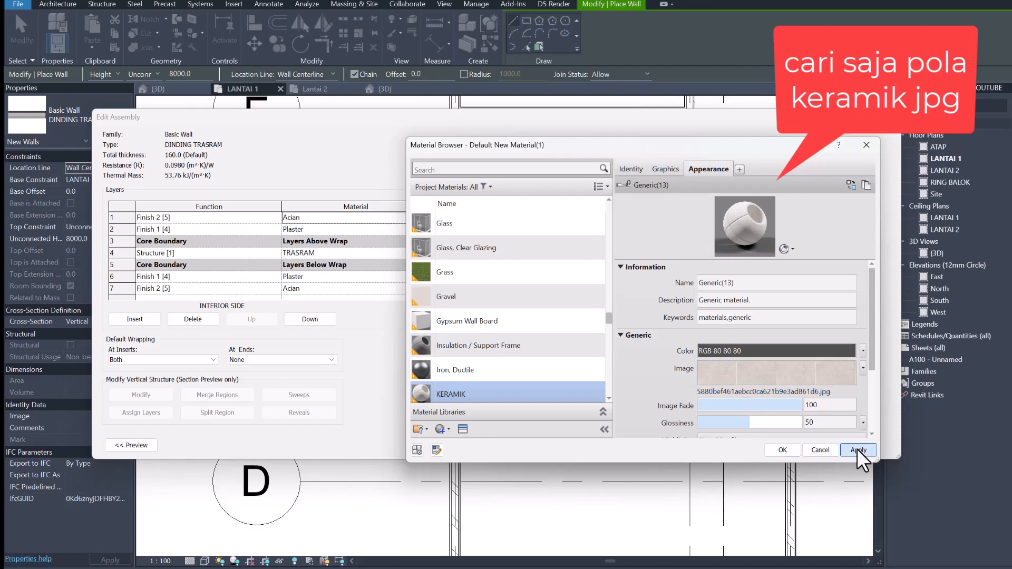
click(781, 451)
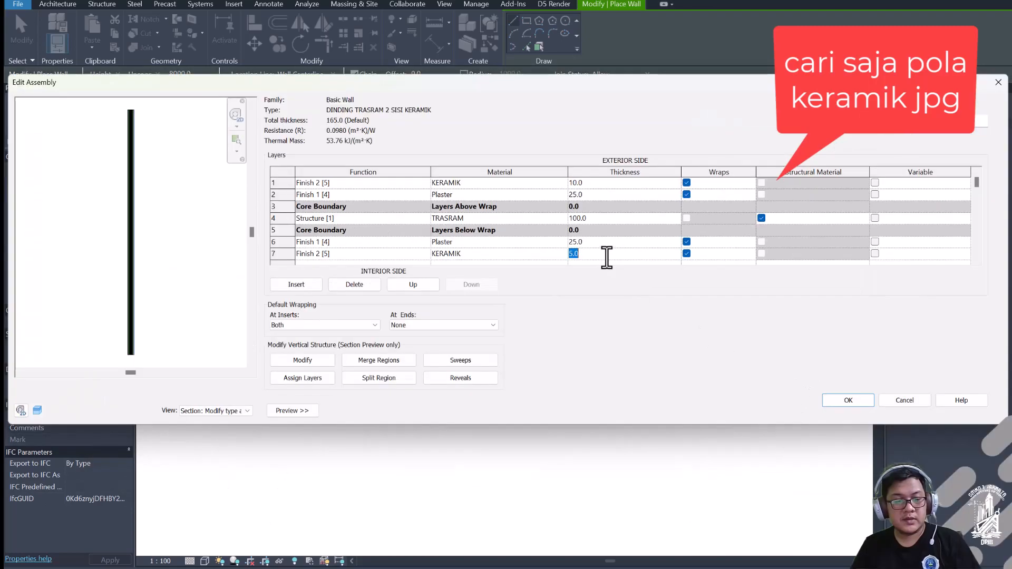
Step: Set the interior KERAMIK Finish 2 [5] layer's thickness to 10 and accept the wall assembly and type properties
text(10)
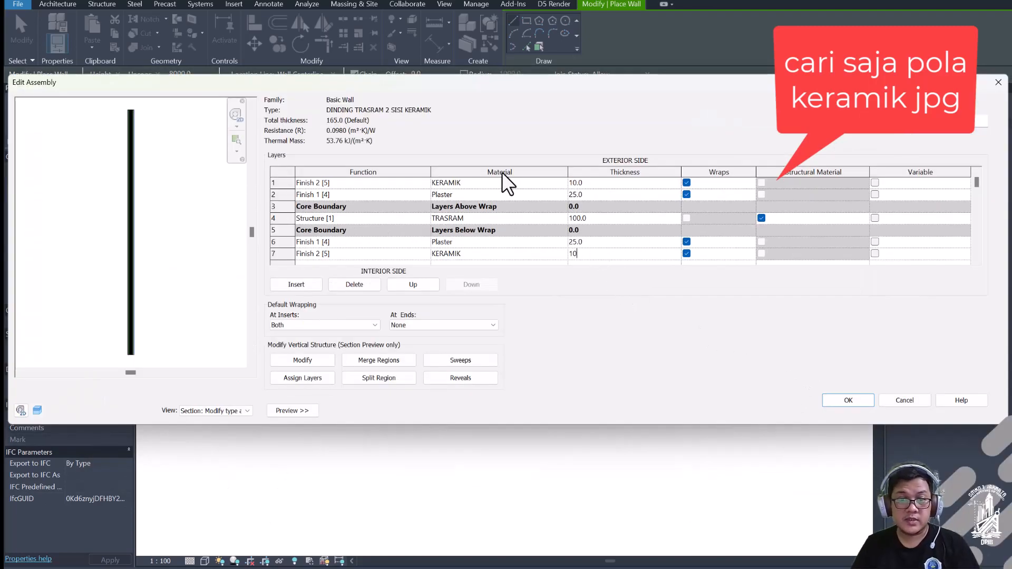
click(566, 182)
click(590, 251)
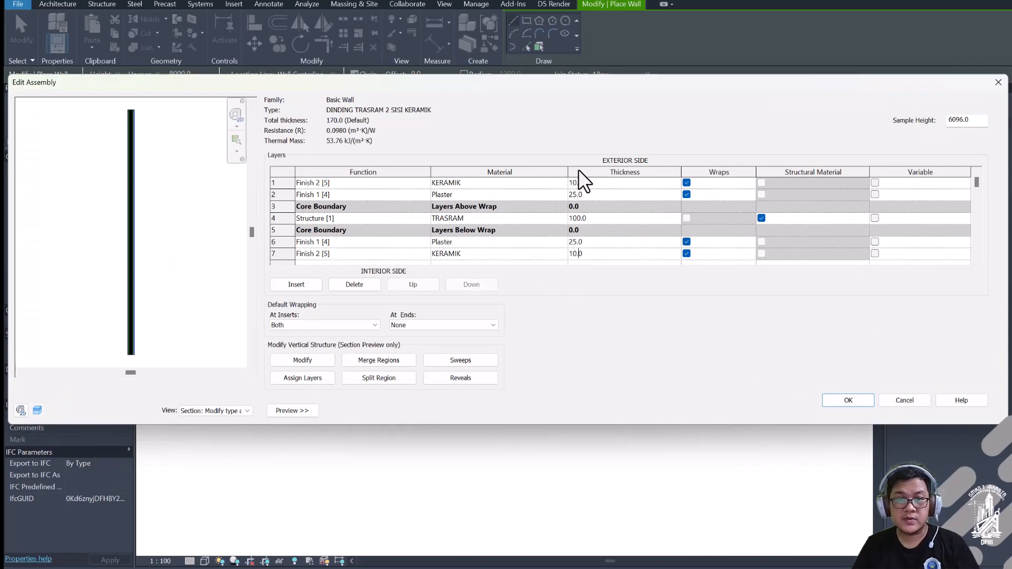
click(846, 400)
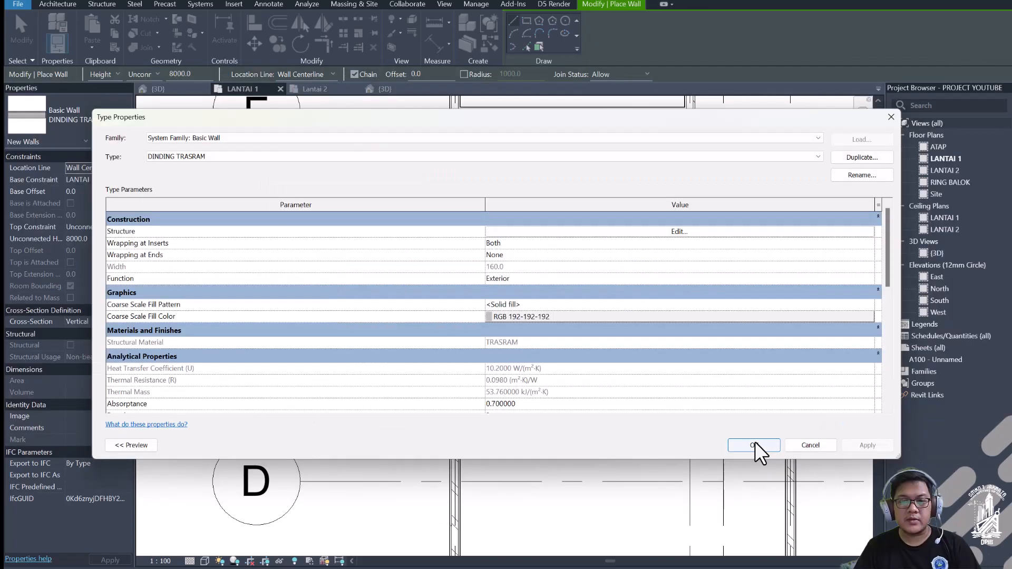
click(754, 444)
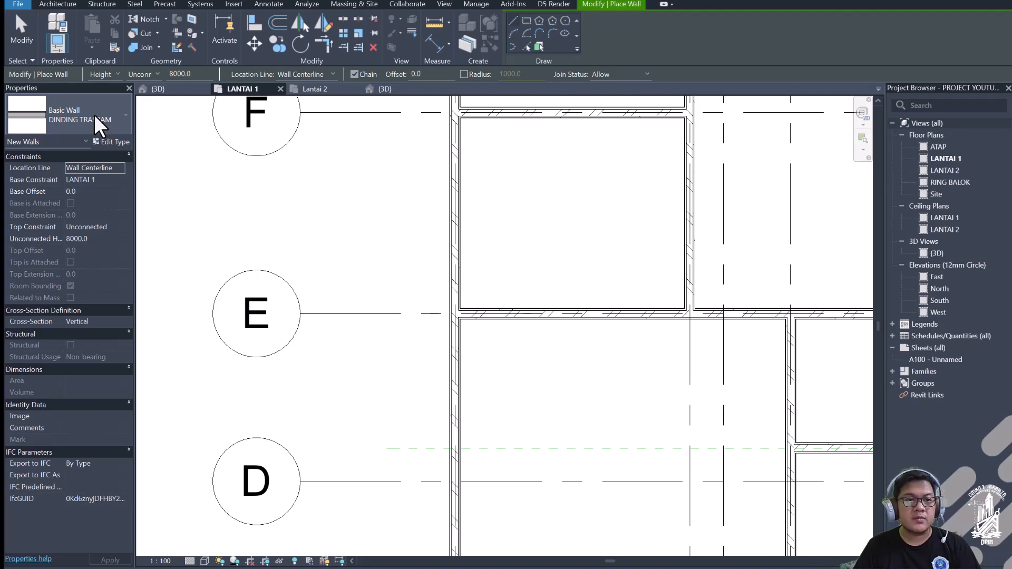
Step: Duplicate the DINDING TRASRAM wall type under the name DINDING TRASRAM 2 SISI KERAMIK
click(111, 143)
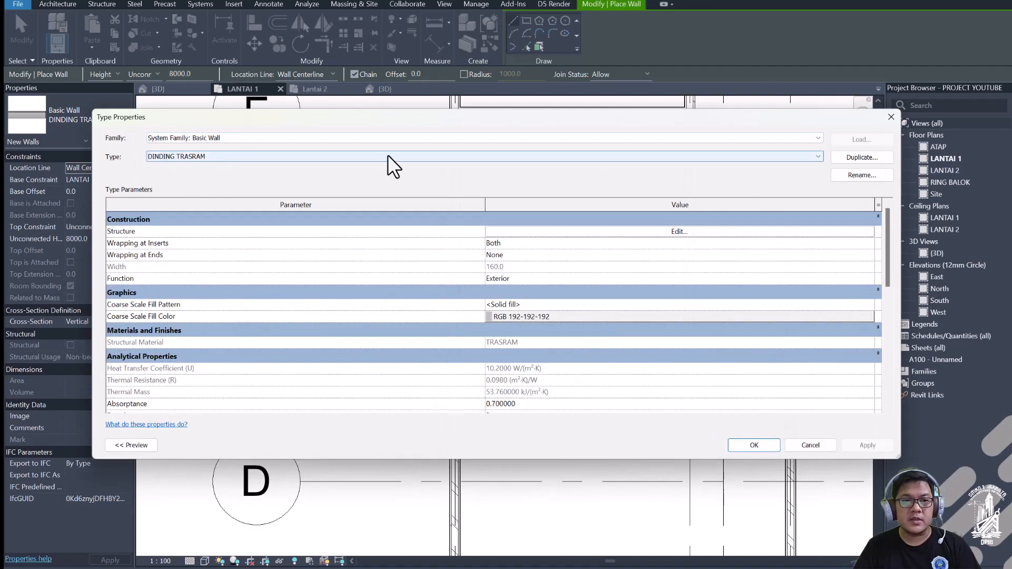
click(861, 157)
drag(616, 194, 636, 195)
click(635, 195)
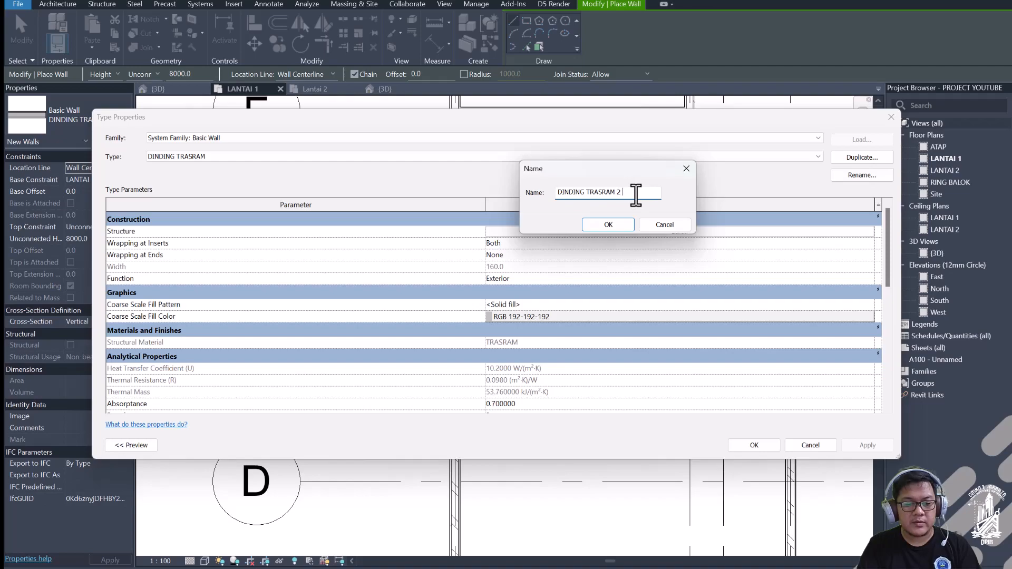
text(SISI KERAMIK)
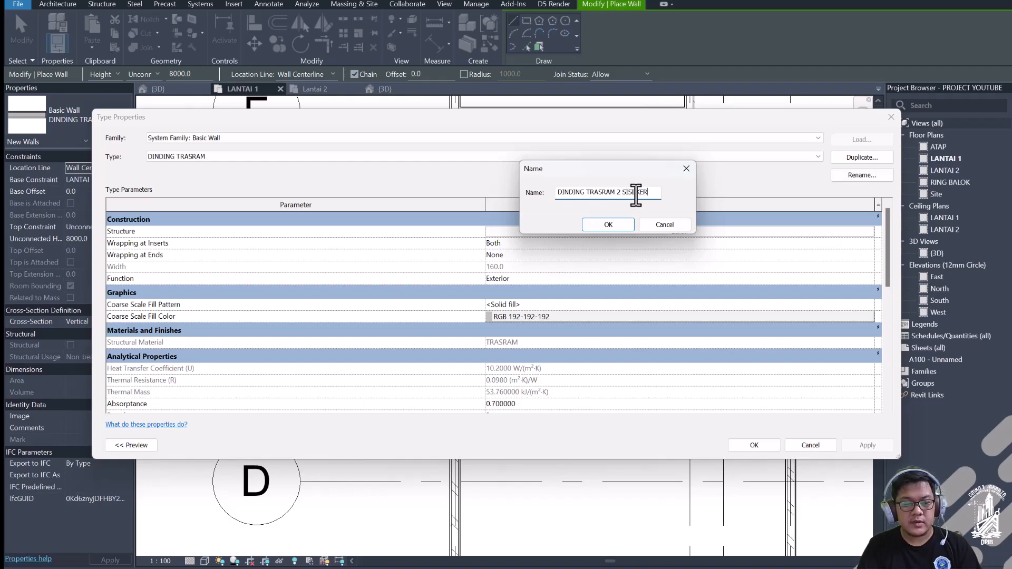
click(616, 228)
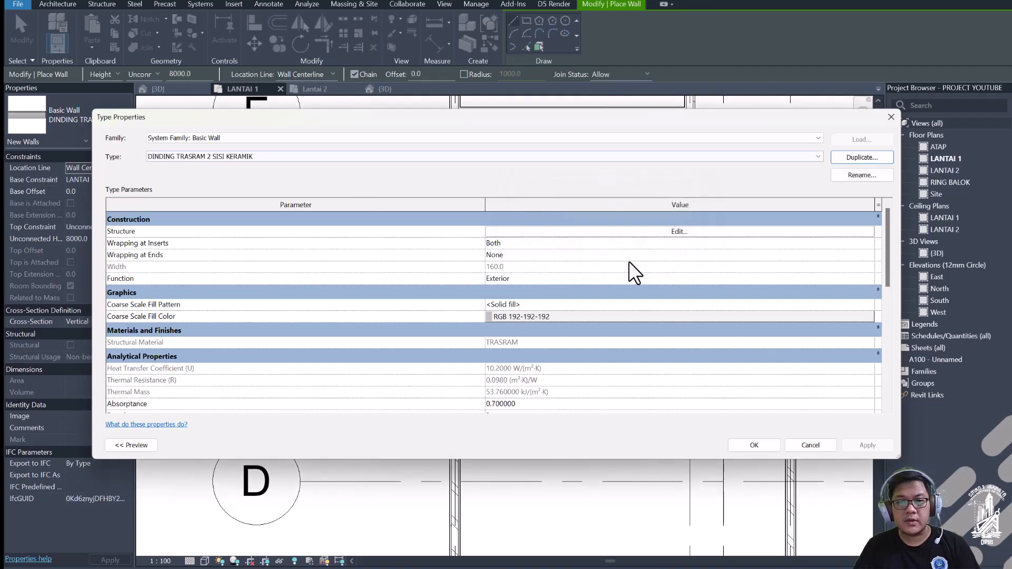
Step: Assign the KERAMIK material to the interior Finish 2 [5] layer of DINDING TRASRAM 2 SISI KERAMIK and accept the type
click(569, 233)
click(569, 234)
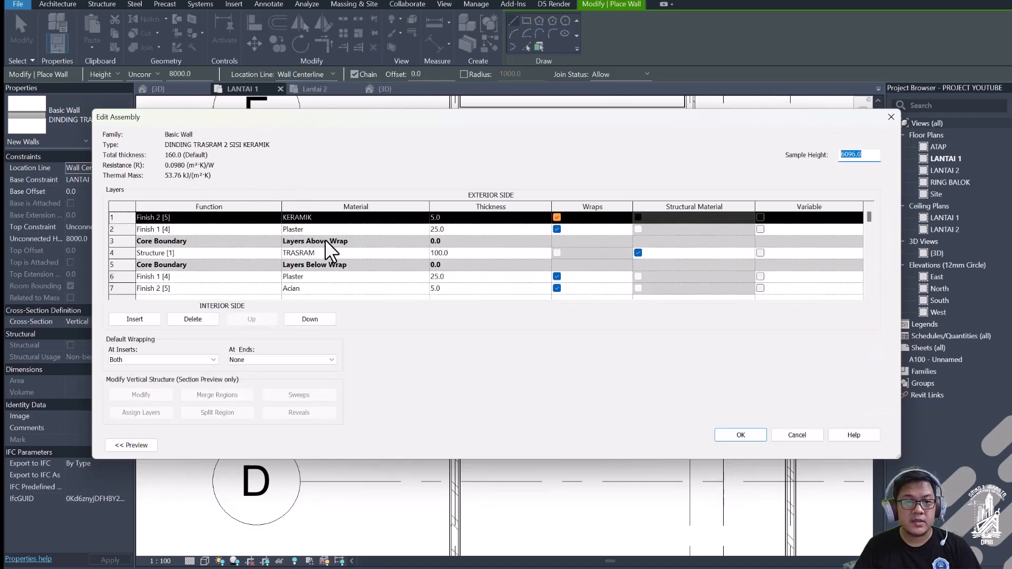
click(300, 289)
click(425, 287)
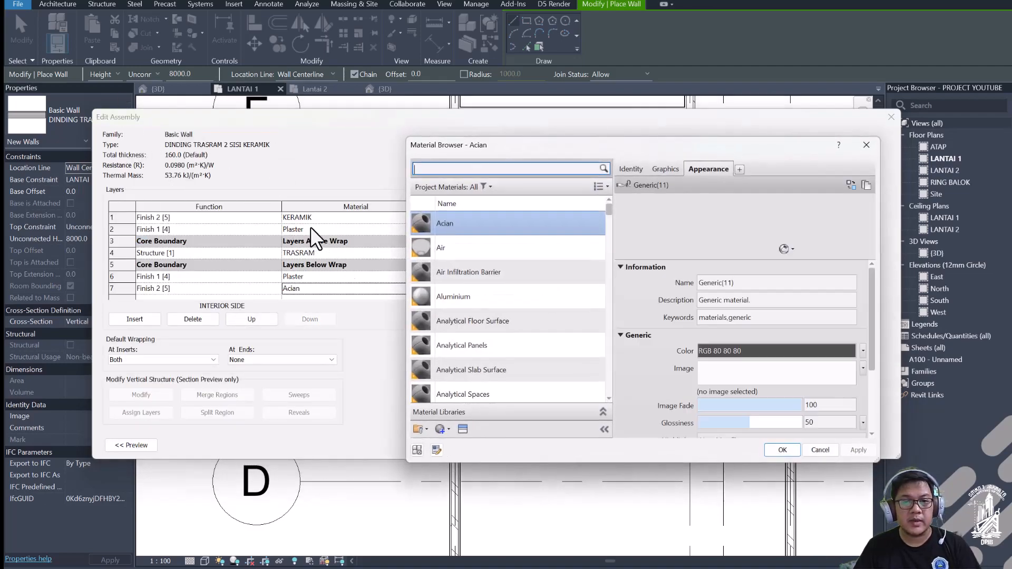
text(KERAMI)
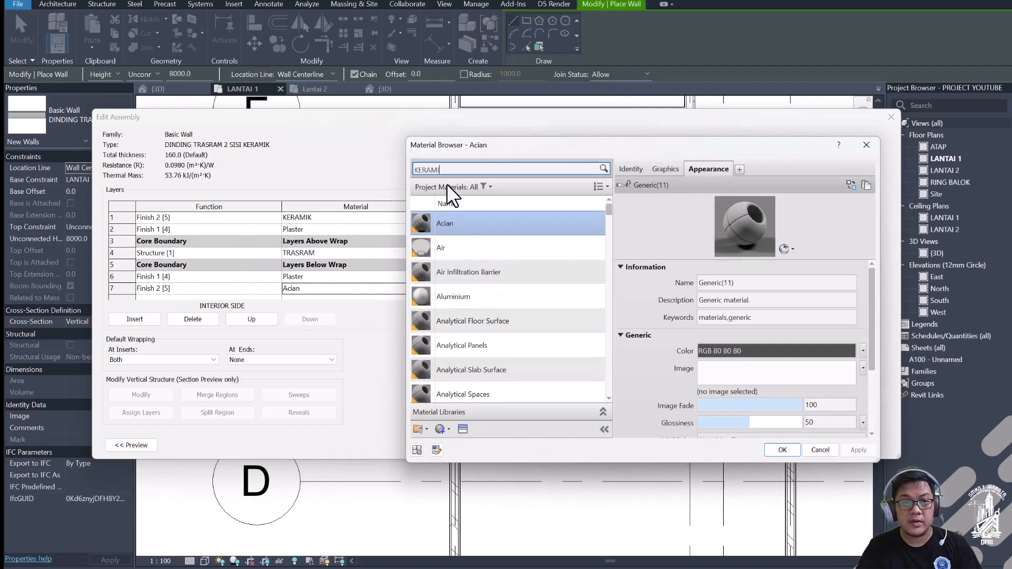
click(464, 239)
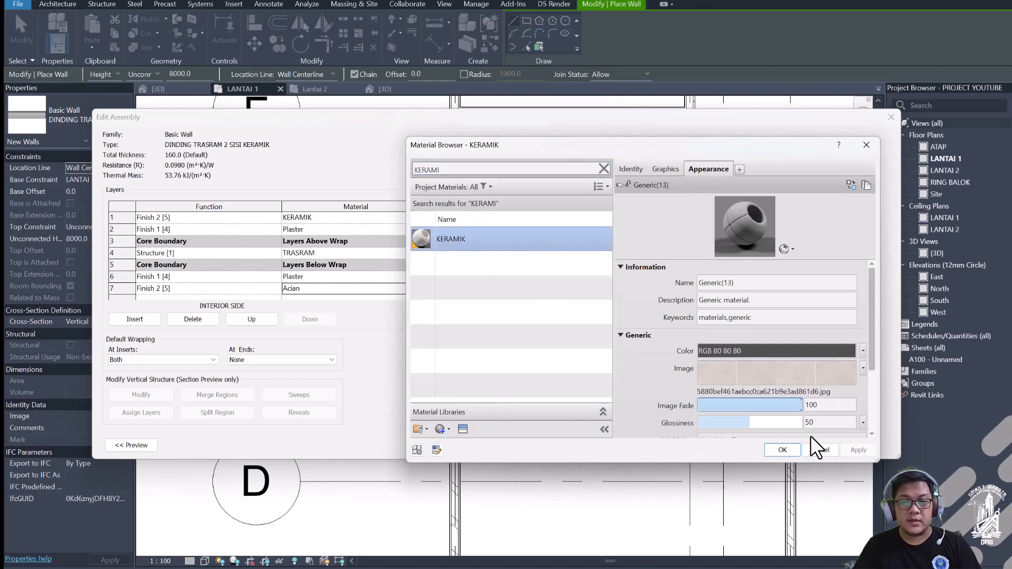
click(782, 450)
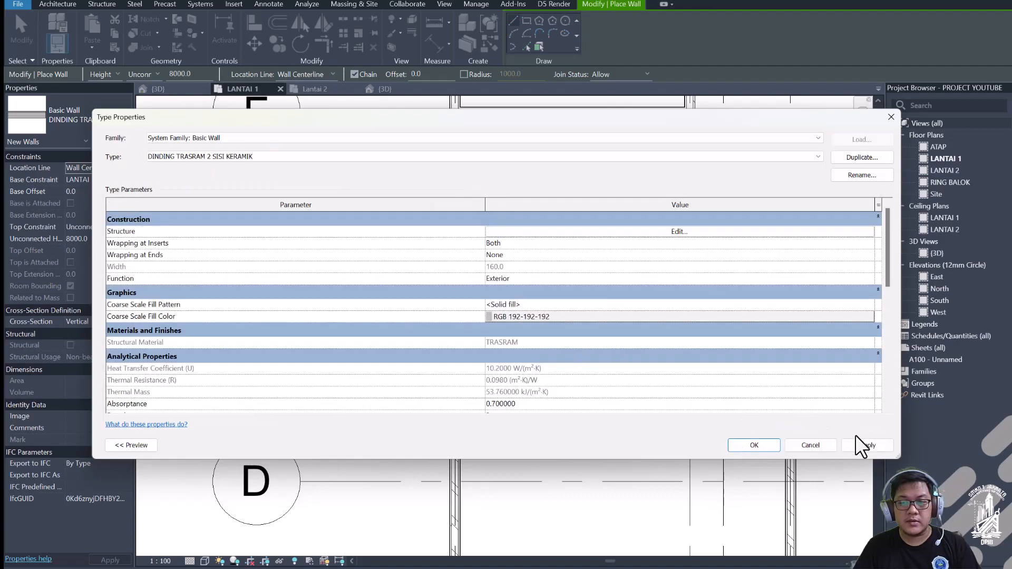
click(754, 445)
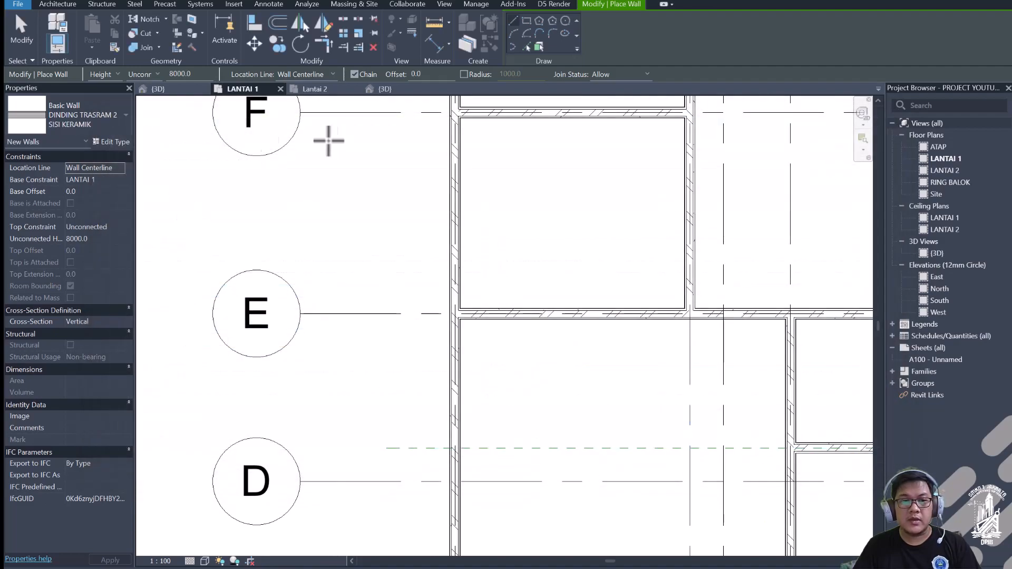
Step: Draw a vertical DINDING TRASRAM sample wall about 1300 mm long outside the building between grids F and E
click(96, 116)
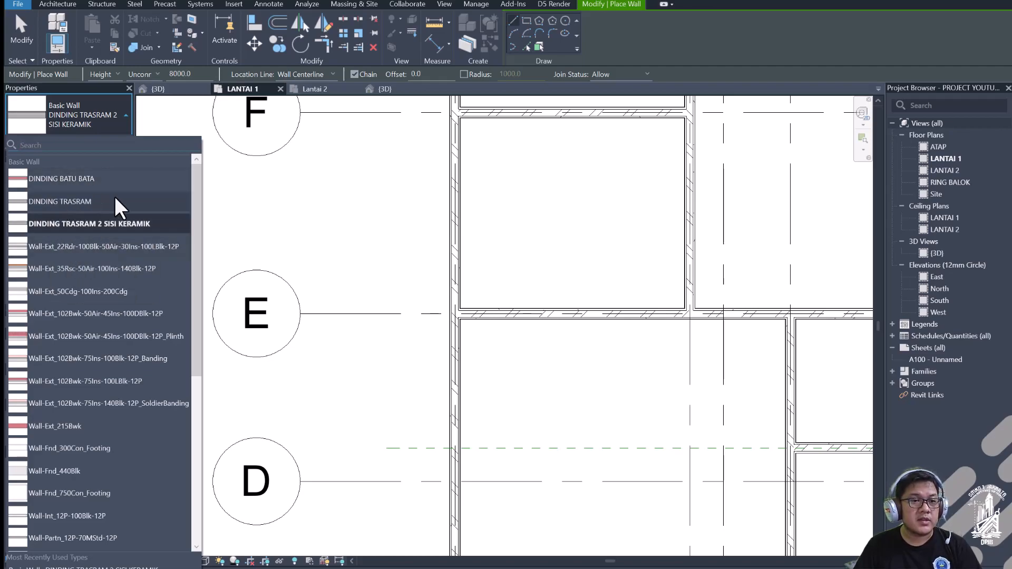
click(168, 122)
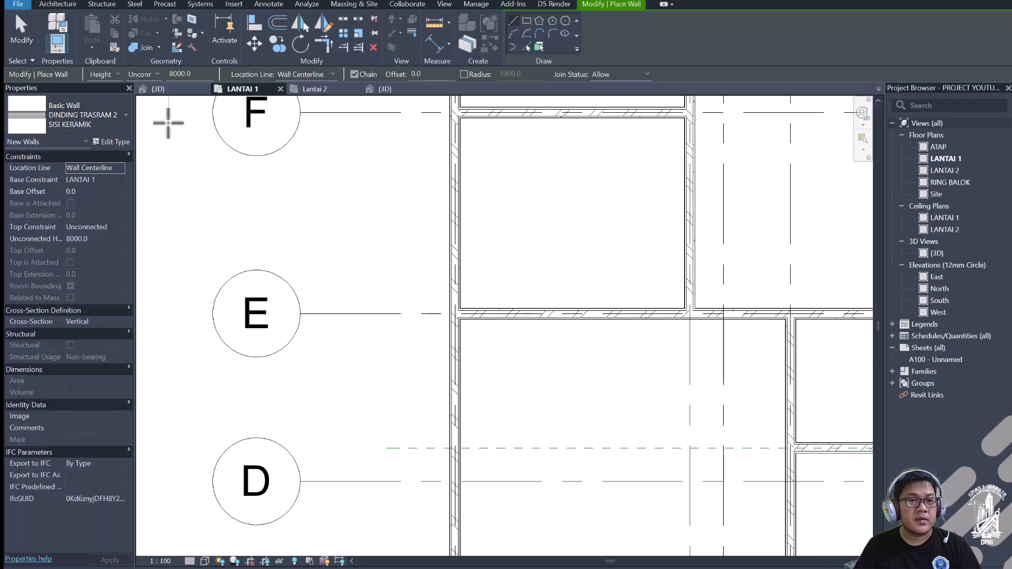
click(102, 120)
scroll(100, 158, up, 1)
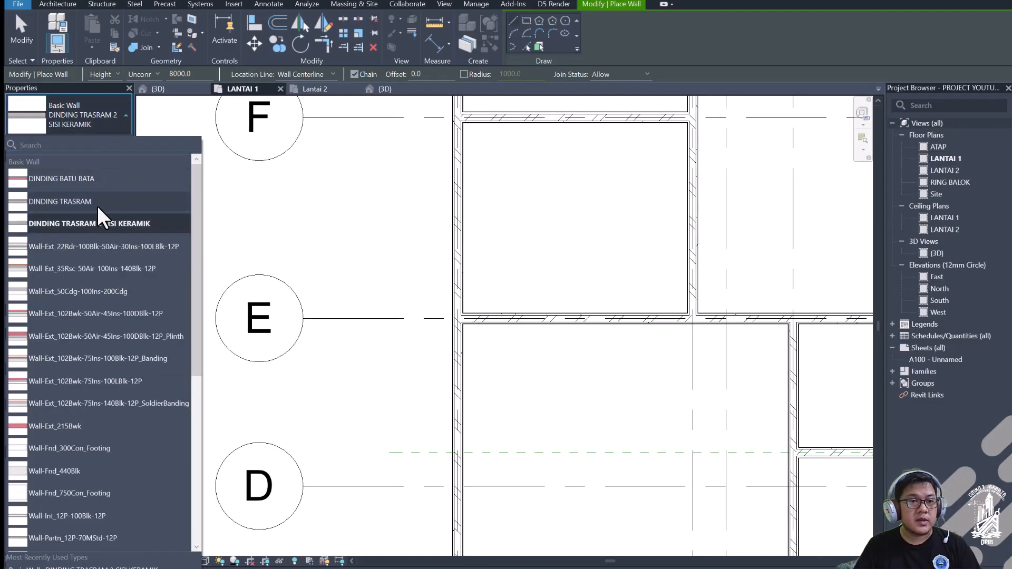
click(97, 203)
click(295, 174)
click(296, 260)
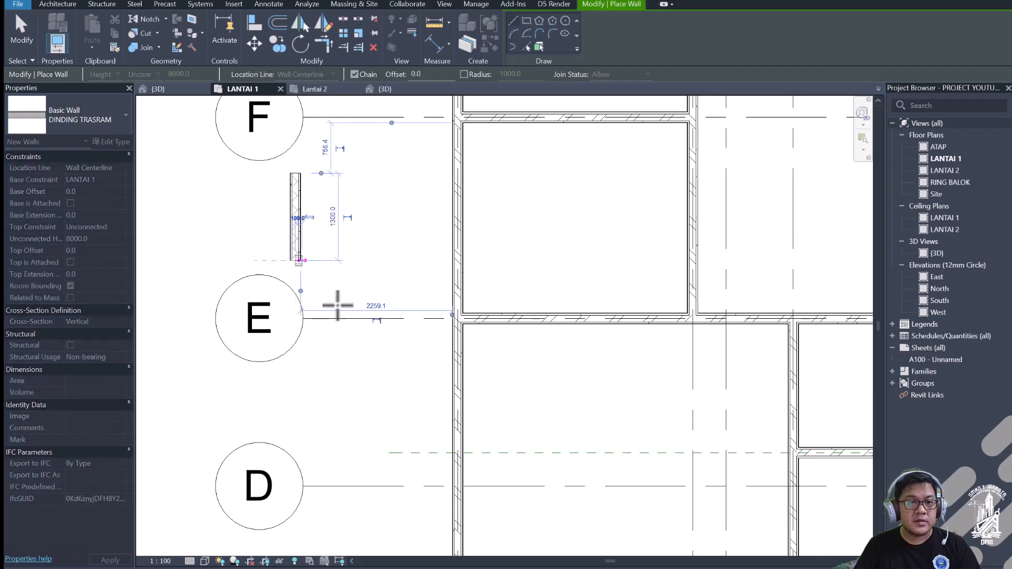
key(Escape)
key(Escape)
scroll(303, 213, up, 3)
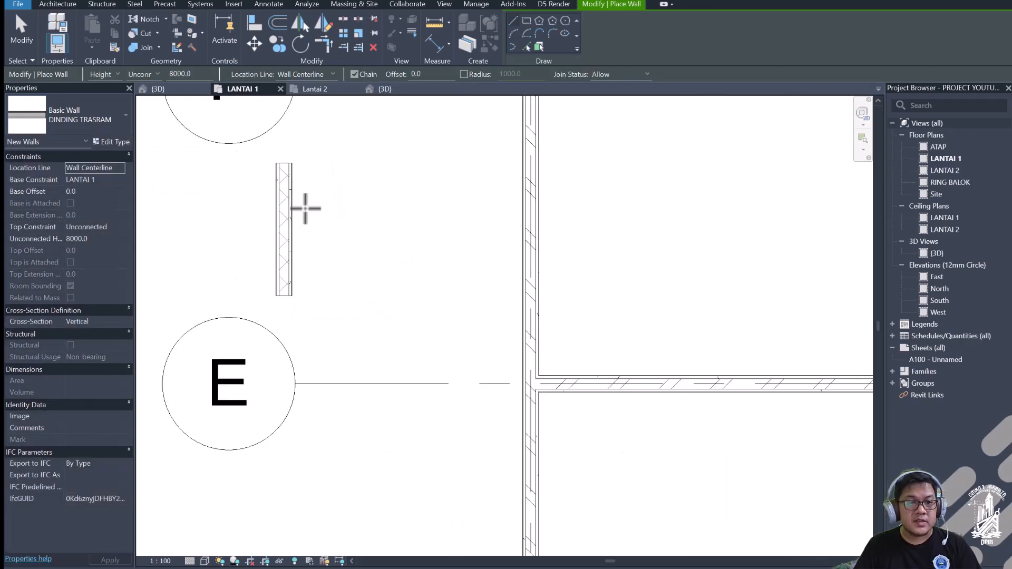
Step: Draw a parallel DINDING TRASRAM 2 SISI KERAMIK sample wall of similar length beside the first one
click(83, 116)
click(84, 187)
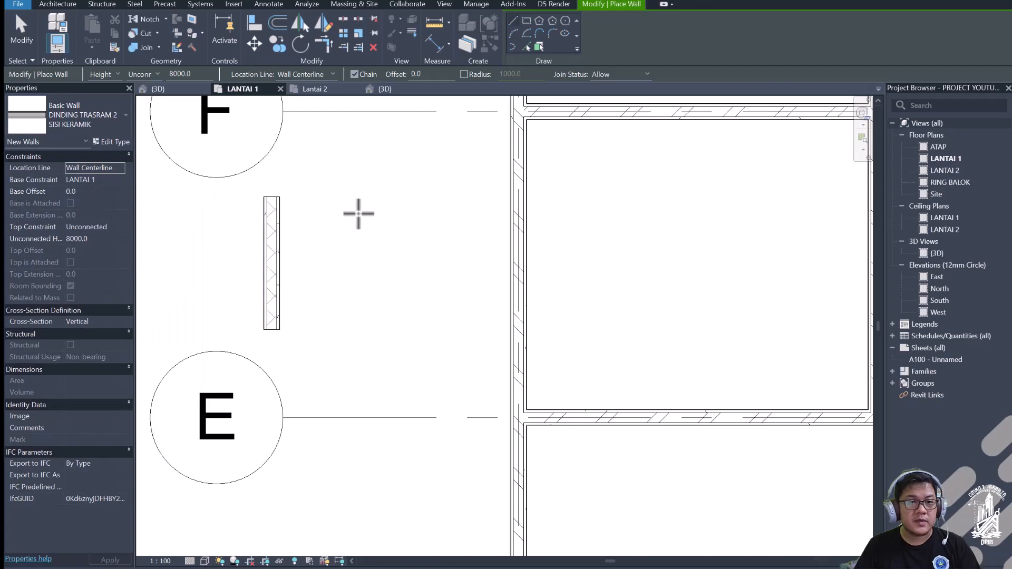
click(341, 198)
click(341, 340)
scroll(304, 278, up, 2)
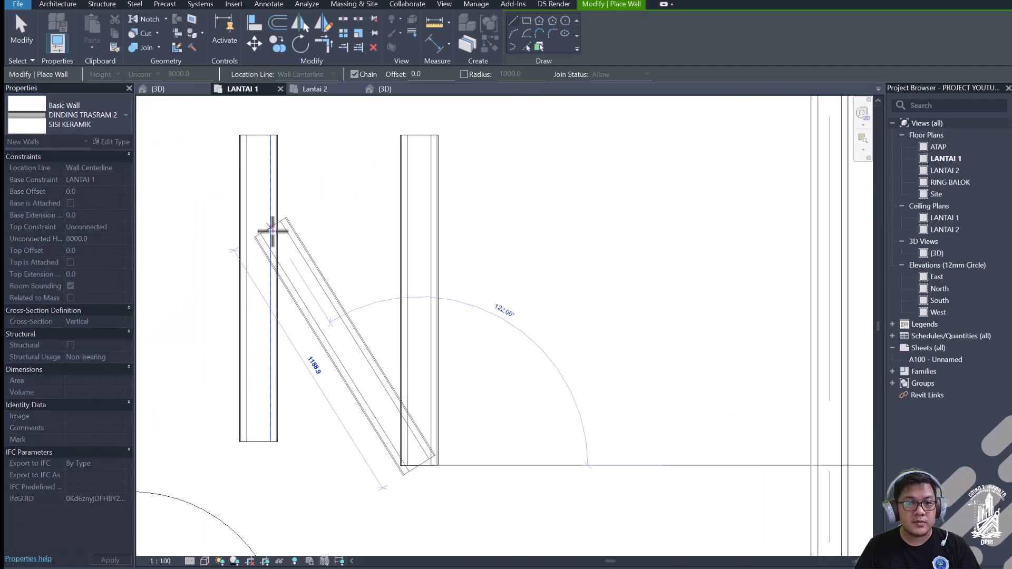
key(Escape)
middle_drag(319, 259, 361, 262)
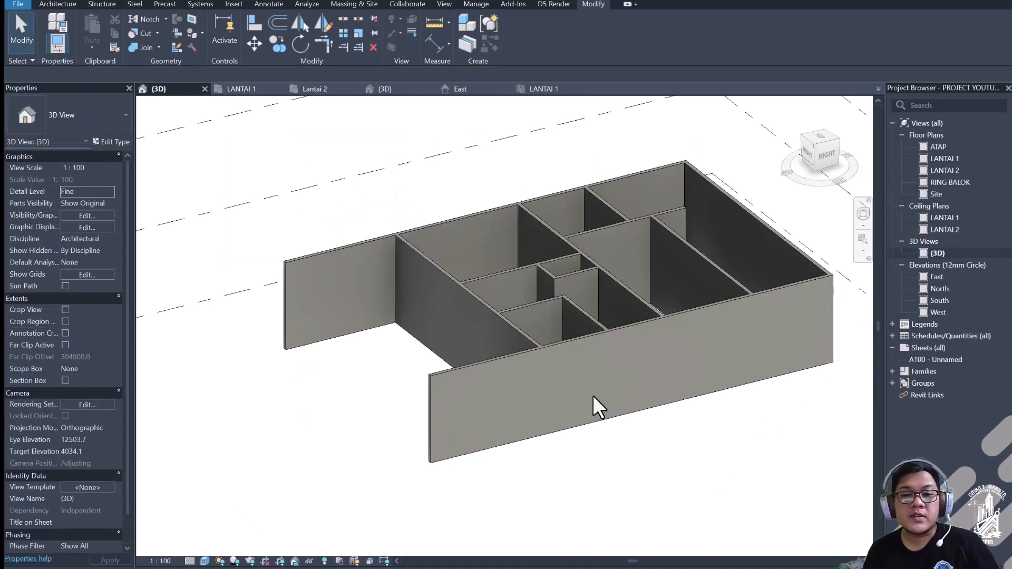
Step: Examine the building's wall layout in the 3D view from several angles and distances
shift+middle_drag(627, 337, 627, 337)
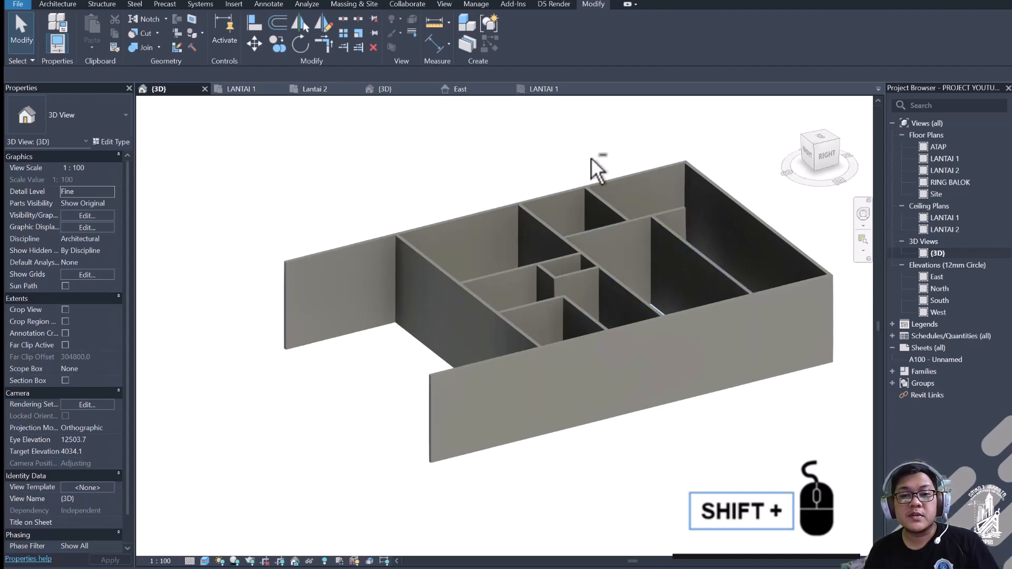
shift+middle_drag(590, 159, 549, 199)
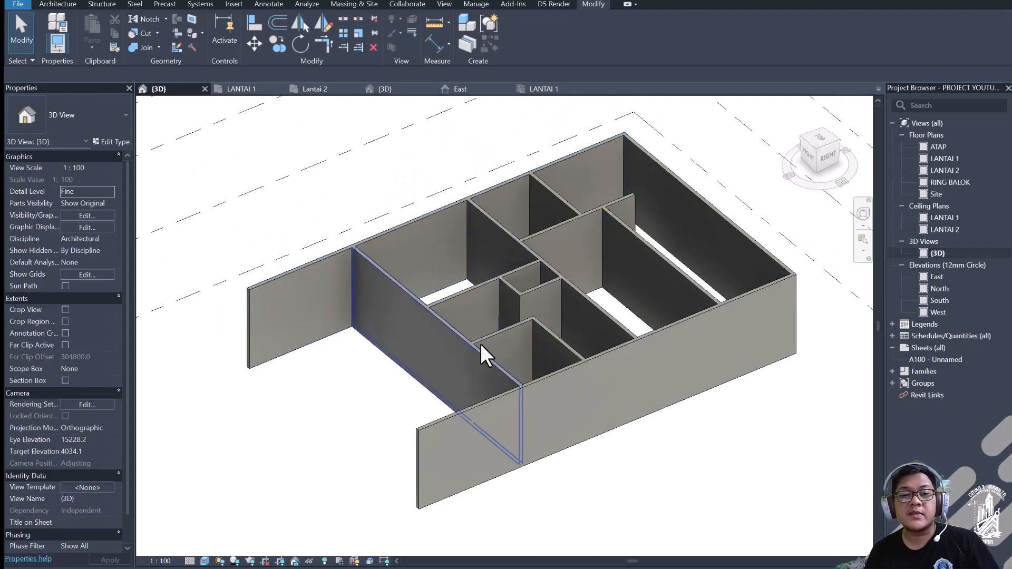
scroll(483, 419, up, 4)
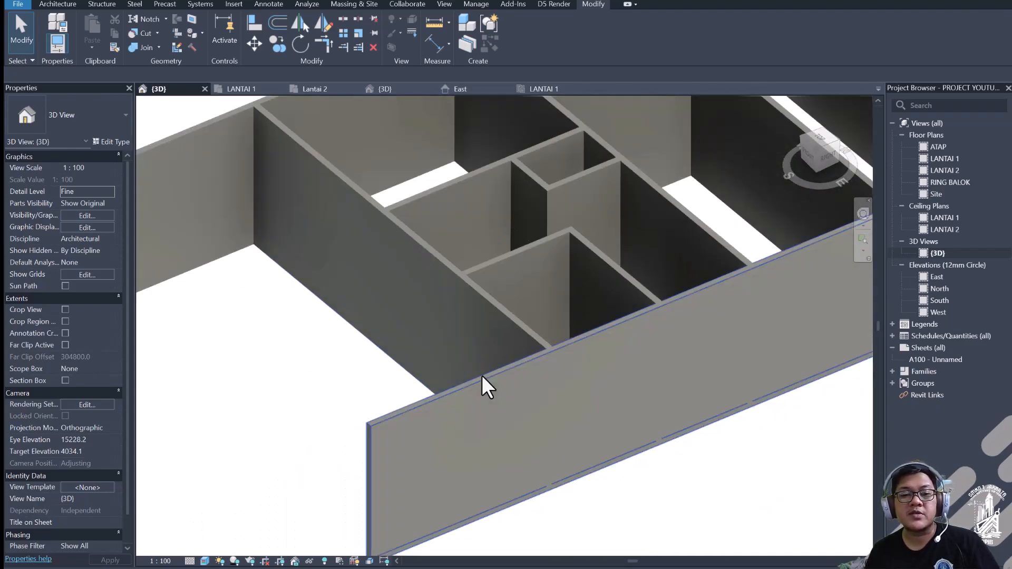
scroll(482, 375, down, 10)
scroll(495, 377, up, 10)
scroll(492, 361, up, 3)
scroll(496, 362, down, 8)
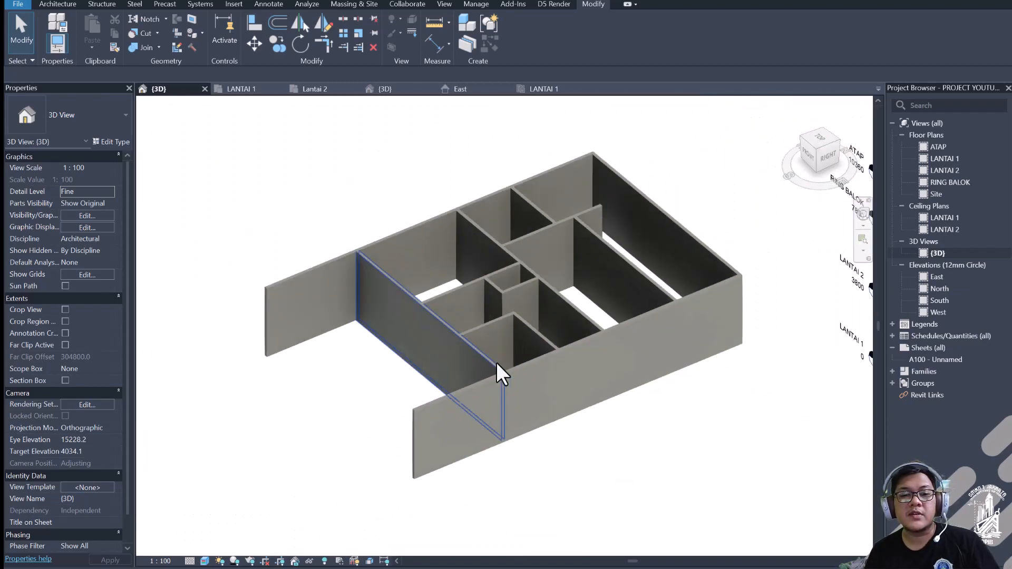
scroll(496, 362, up, 4)
scroll(497, 361, down, 2)
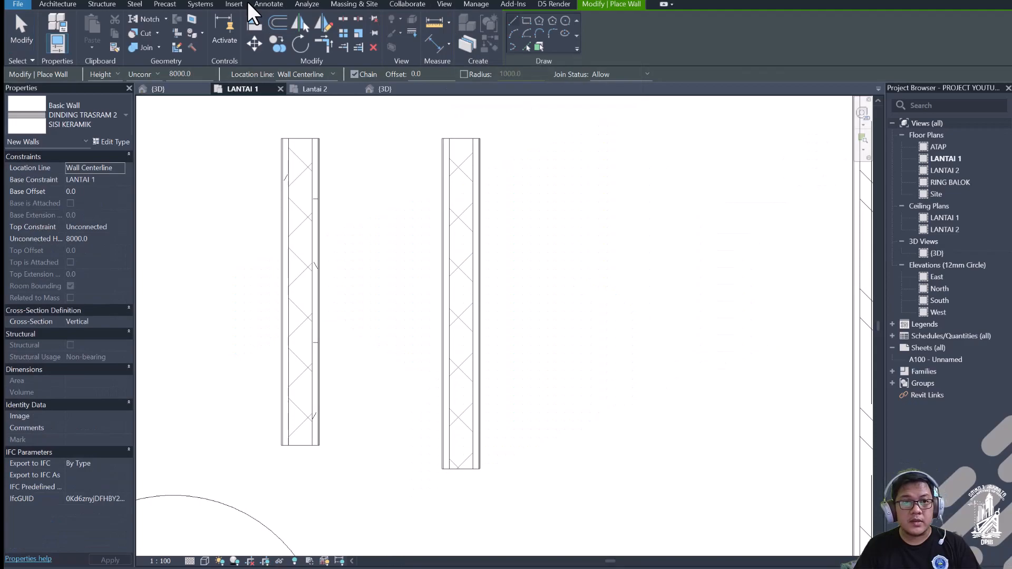
Step: Show the two sample walls in the {3D} view and switch its visual style to display the material textures
click(261, 1)
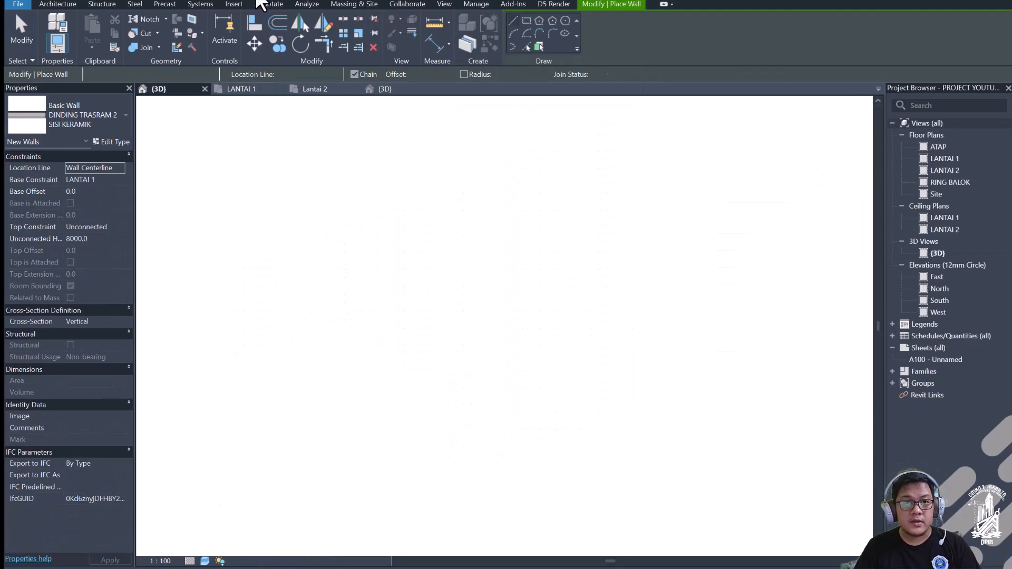
scroll(468, 278, up, 4)
shift+middle_drag(468, 277, 381, 244)
scroll(353, 372, up, 4)
shift+middle_drag(354, 371, 362, 352)
scroll(391, 343, down, 3)
scroll(408, 310, up, 2)
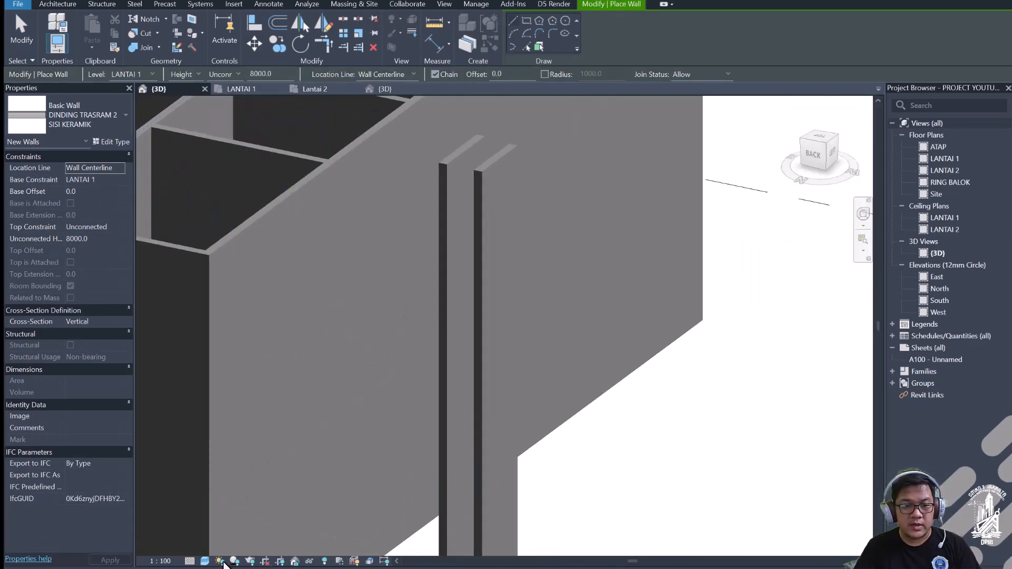
click(205, 561)
click(210, 543)
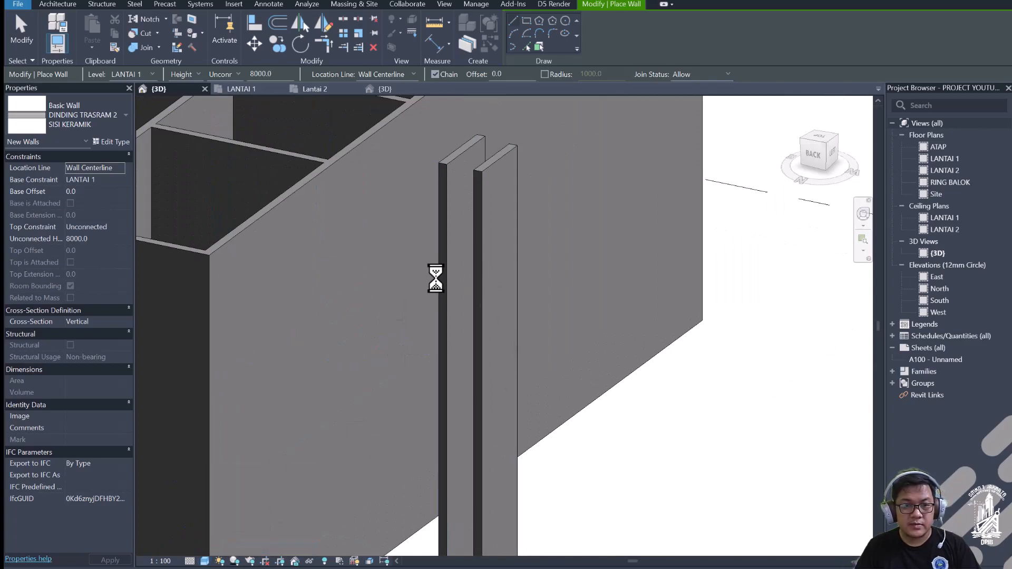
Step: Leave wall placement and examine the ceramic finish on both faces of the two sample walls in 3D
shift+middle_drag(467, 275, 317, 303)
scroll(411, 295, down, 3)
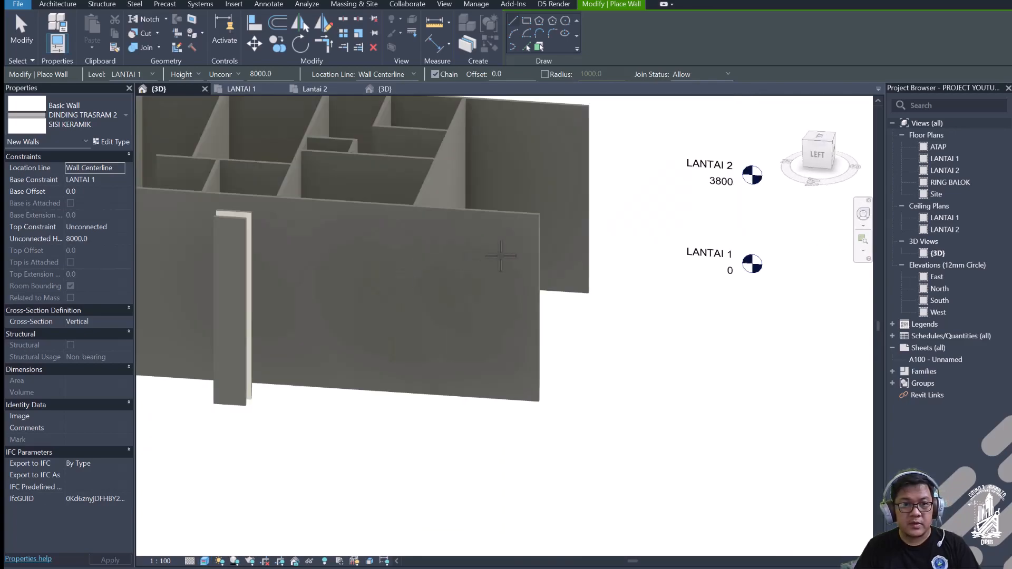
scroll(501, 256, down, 4)
shift+middle_drag(400, 316, 311, 256)
scroll(373, 219, up, 6)
shift+middle_drag(435, 247, 333, 236)
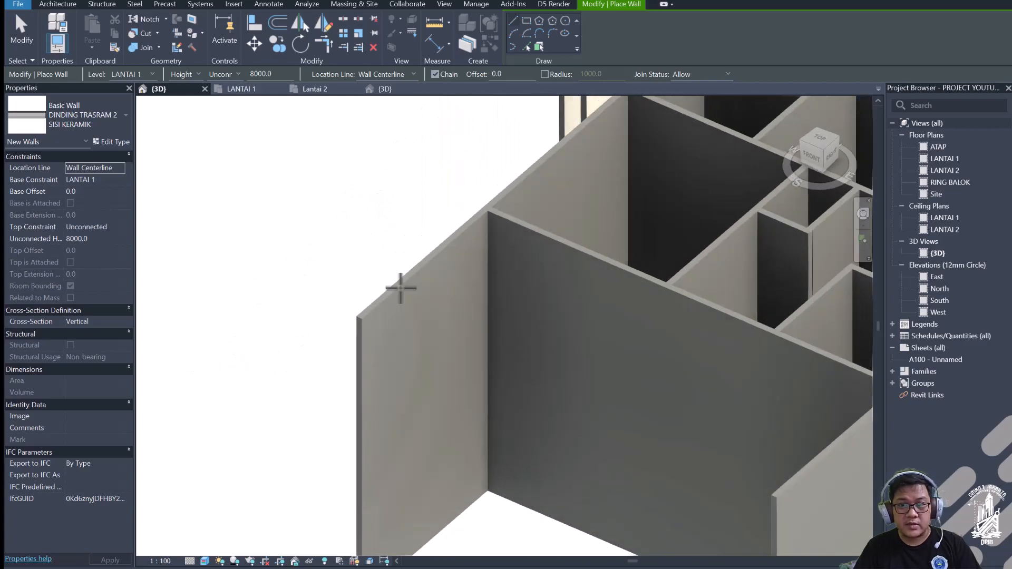
scroll(508, 253, down, 10)
scroll(463, 286, up, 12)
key(Escape)
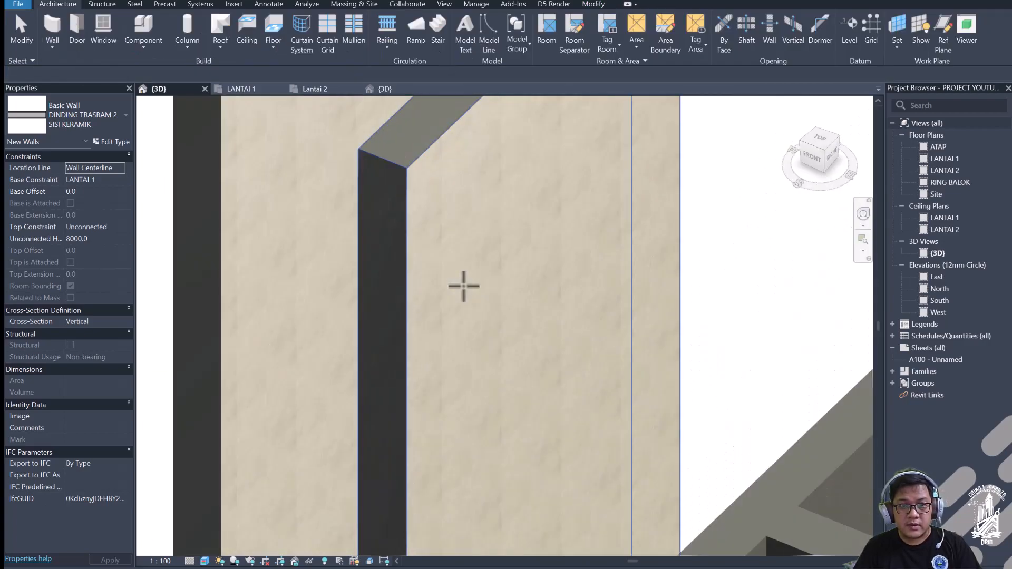
shift+middle_drag(482, 308, 528, 301)
scroll(528, 300, down, 6)
click(444, 335)
shift+middle_drag(454, 338, 493, 355)
key(Escape)
scroll(448, 349, up, 3)
shift+middle_drag(433, 347, 287, 319)
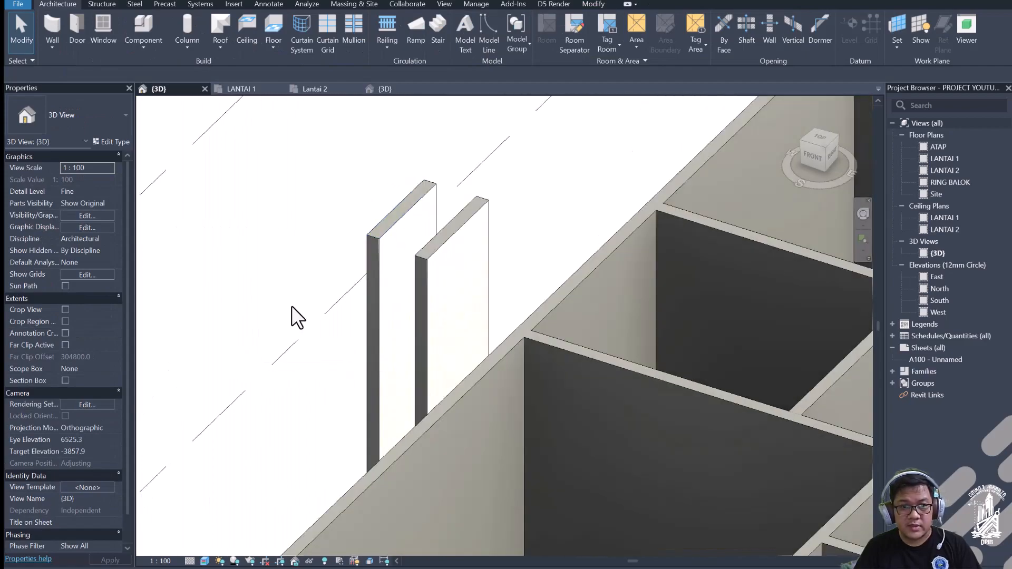
scroll(469, 248, up, 5)
shift+middle_drag(470, 248, 530, 350)
scroll(756, 476, down, 4)
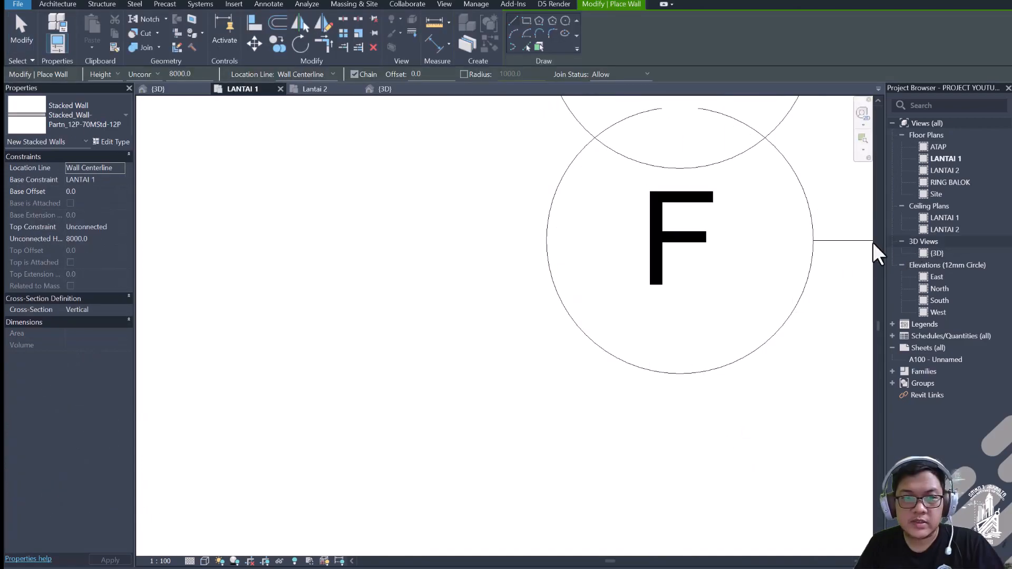
Step: Start a new wall in the LANTAI 1 plan using the stacked wall type Stacked_Wall-Partn_12P-70MStd-12P
click(941, 156)
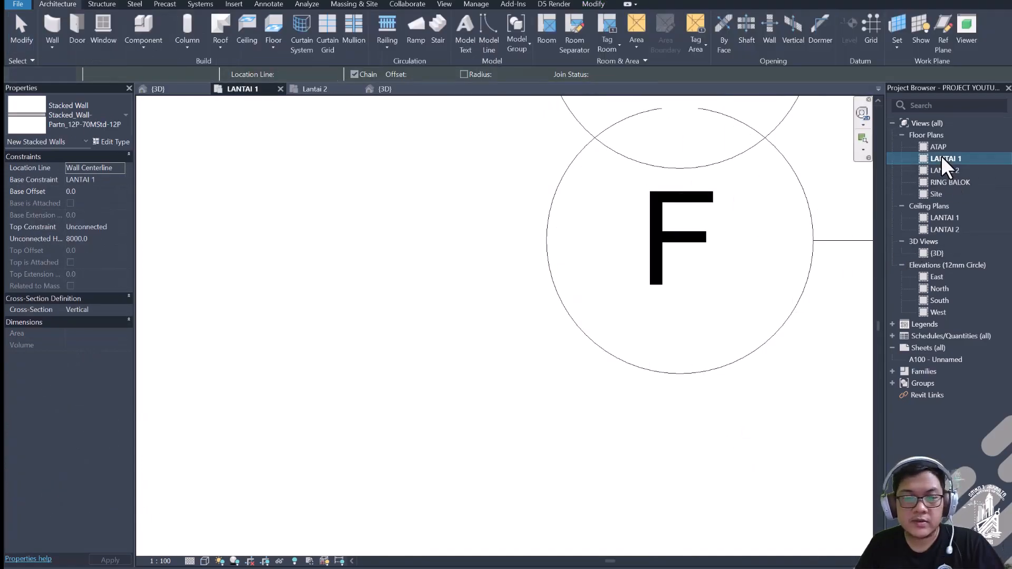
click(49, 22)
click(95, 110)
scroll(115, 227, up, 5)
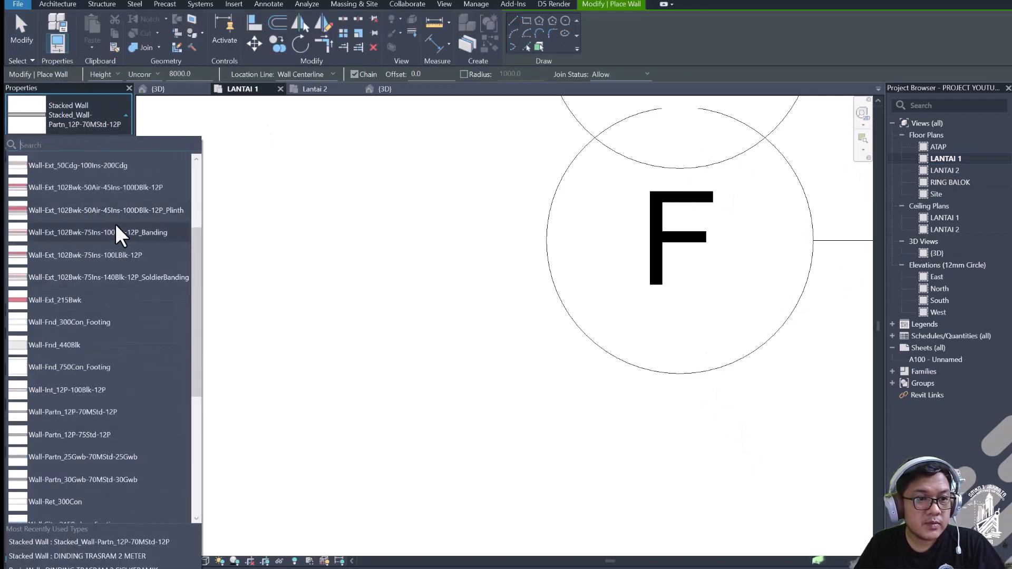
scroll(120, 240, down, 5)
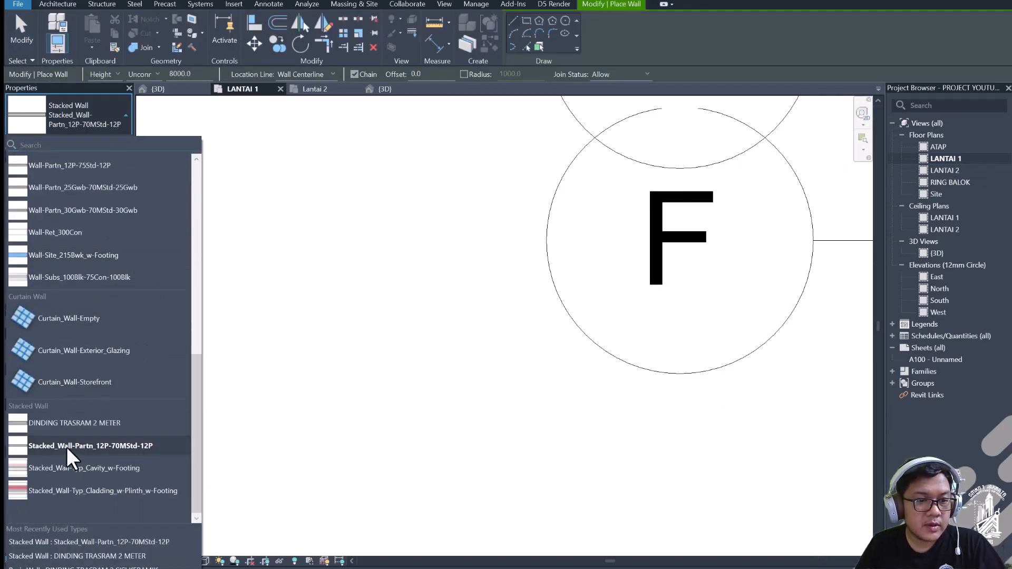
click(62, 445)
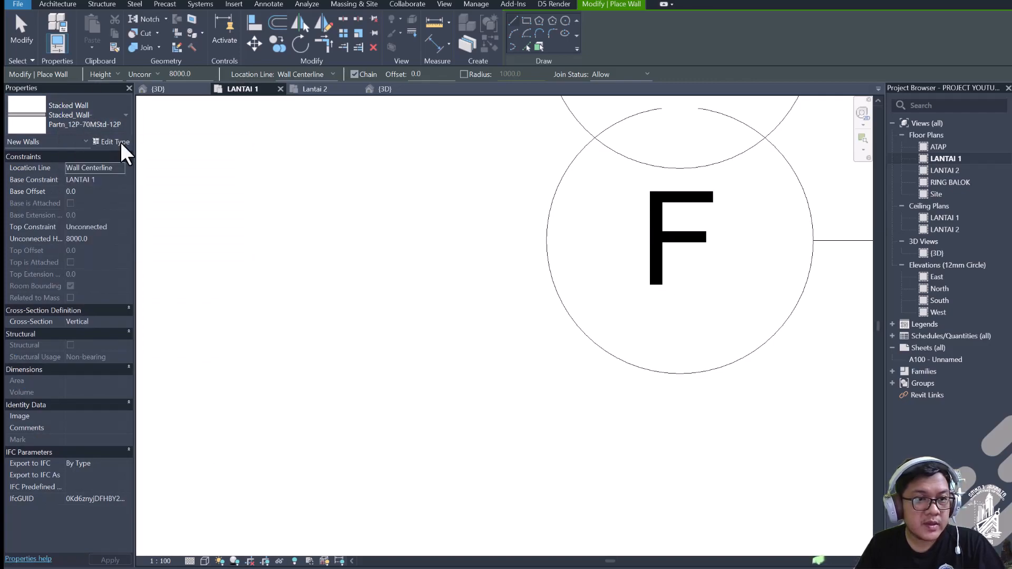
Step: Duplicate the Stacked_Wall-Partn_12P-70MStd-12P type under the name DINDING SPLIT TRASRAM 2 METER
click(118, 140)
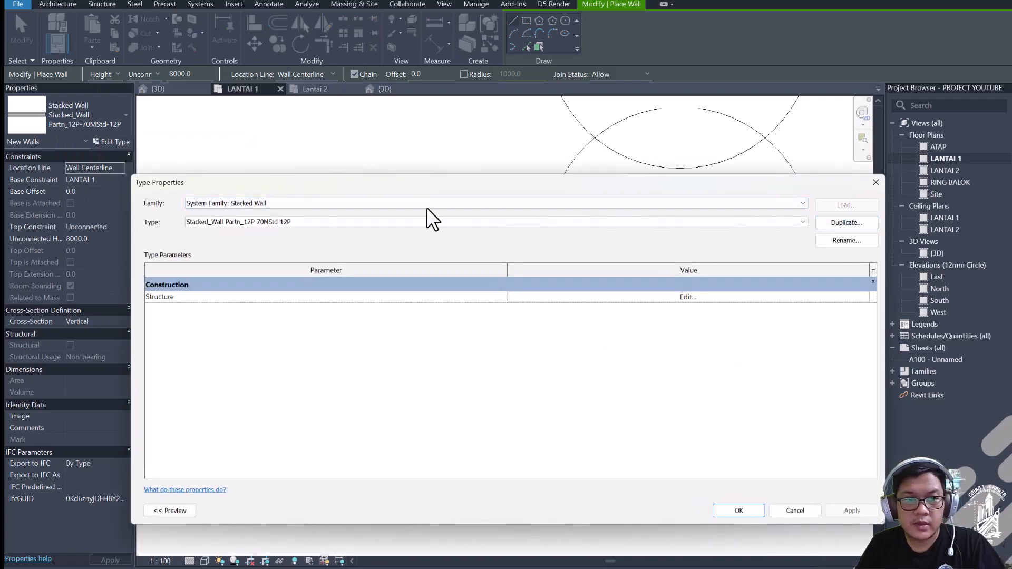
click(226, 204)
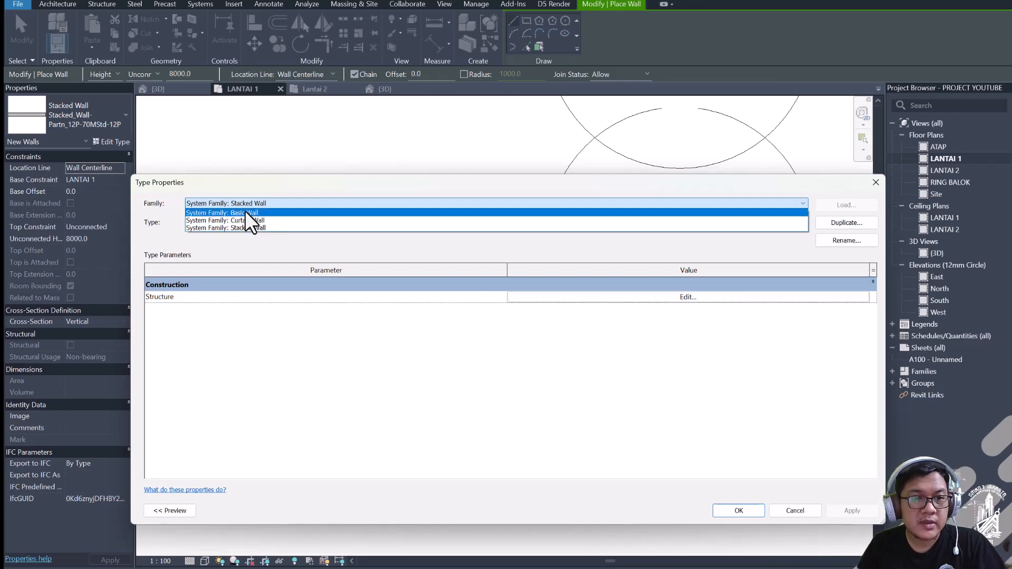
click(238, 228)
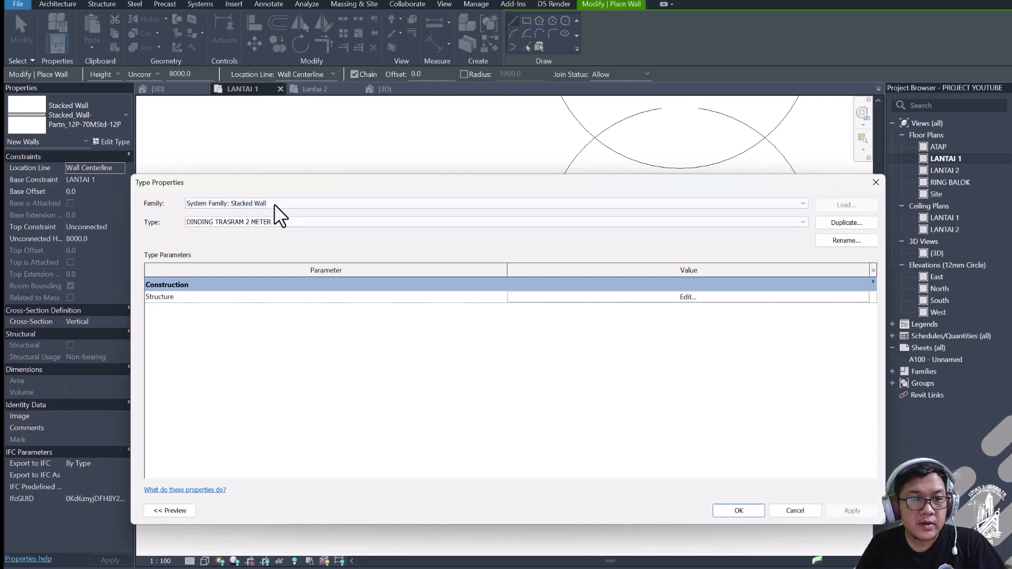
click(396, 222)
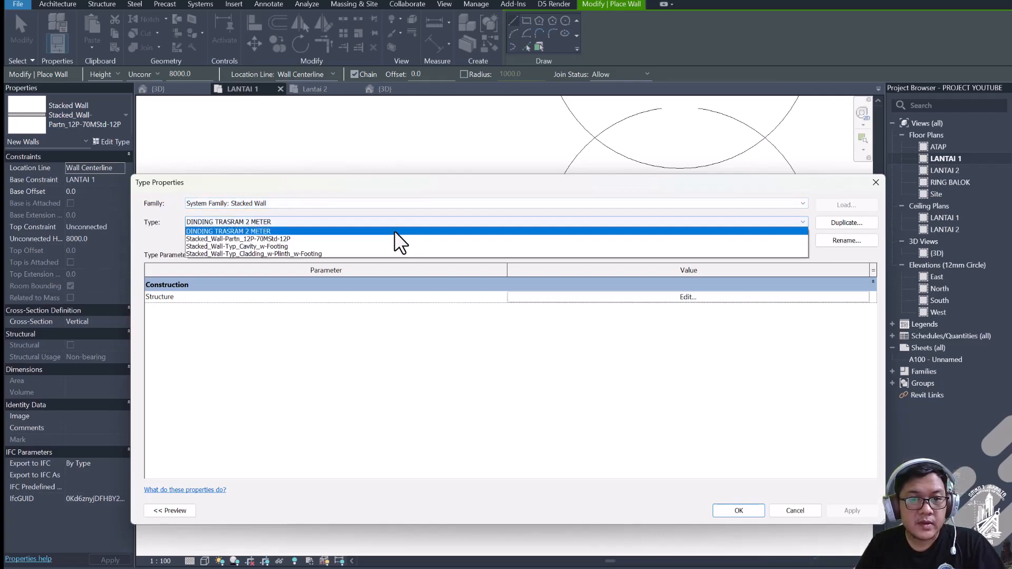
click(274, 240)
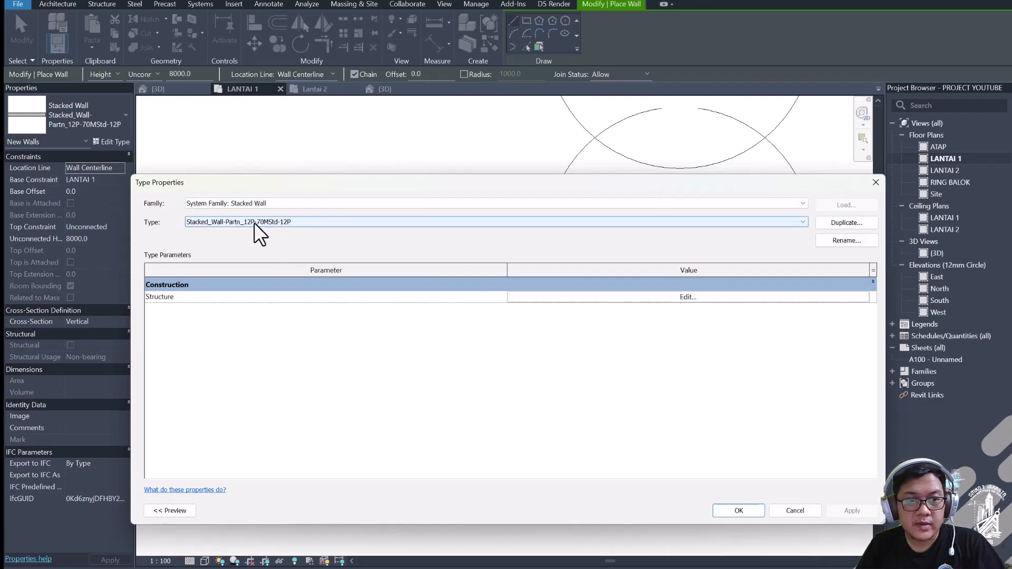
click(843, 222)
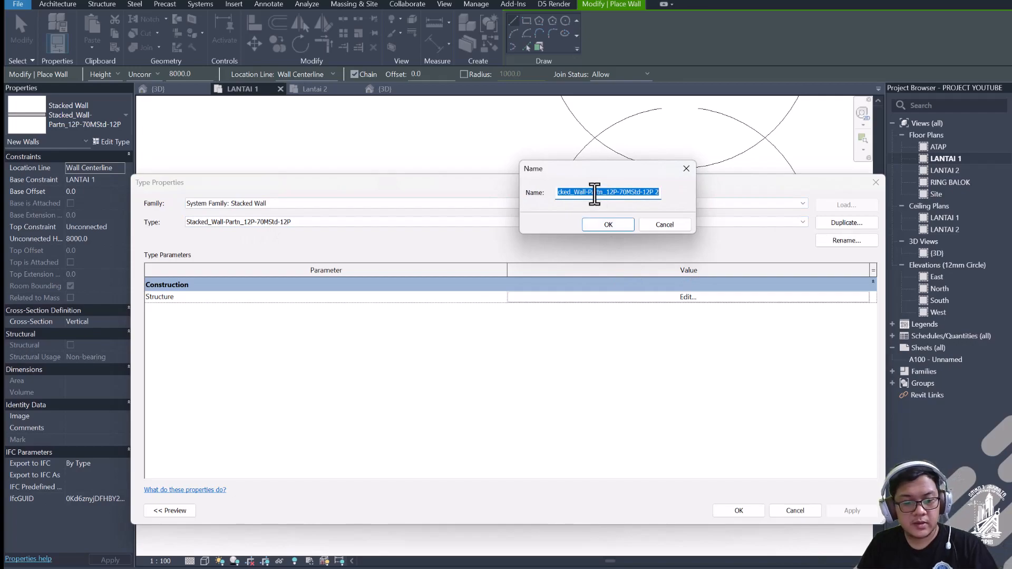
text(DINDING SPLIT TRASRAM 2 METER)
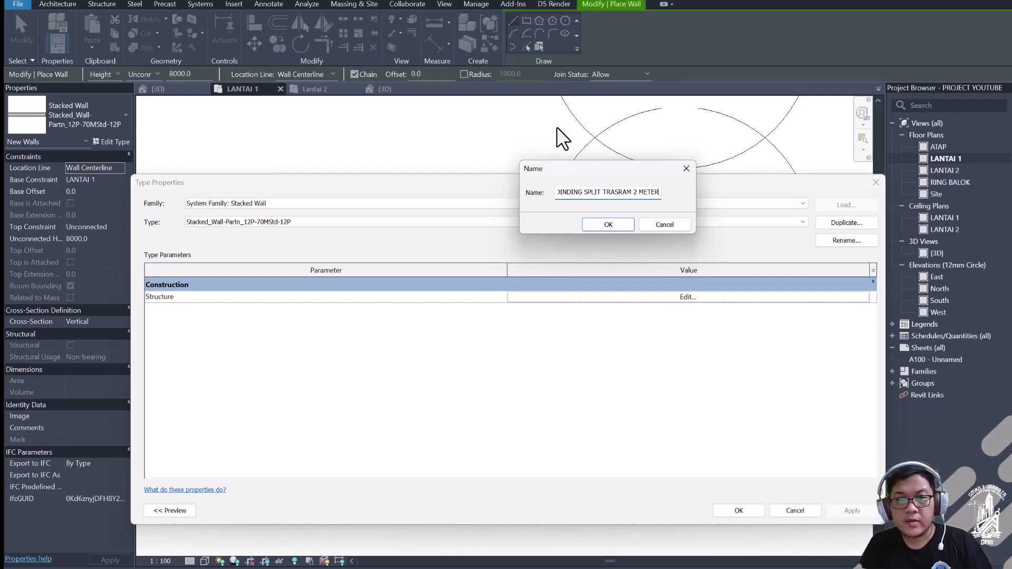
click(612, 225)
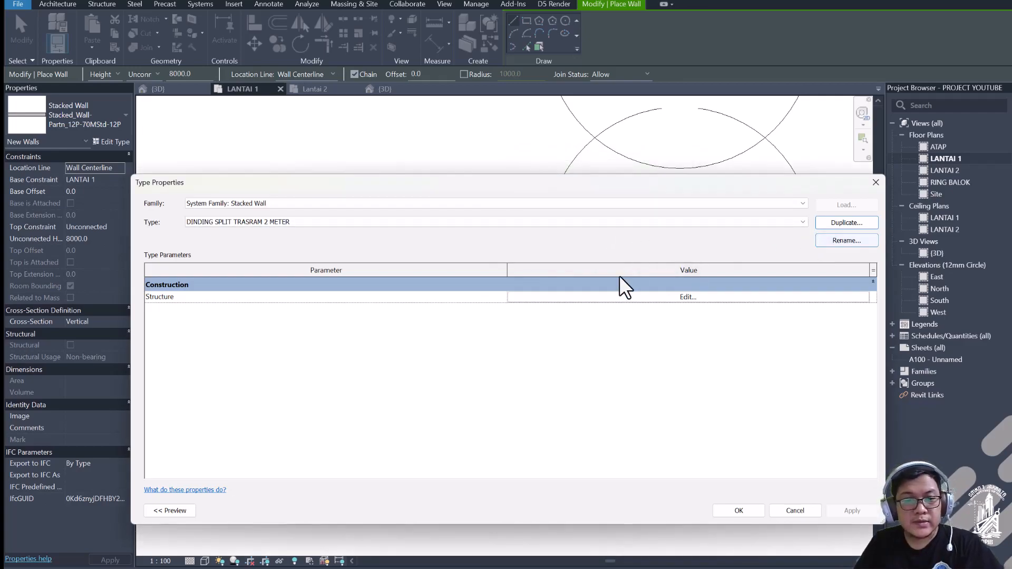
Step: In the structure of DINDING SPLIT TRASRAM 2 METER, set the upper wall segment to DINDING BATU BATA
click(637, 296)
click(226, 284)
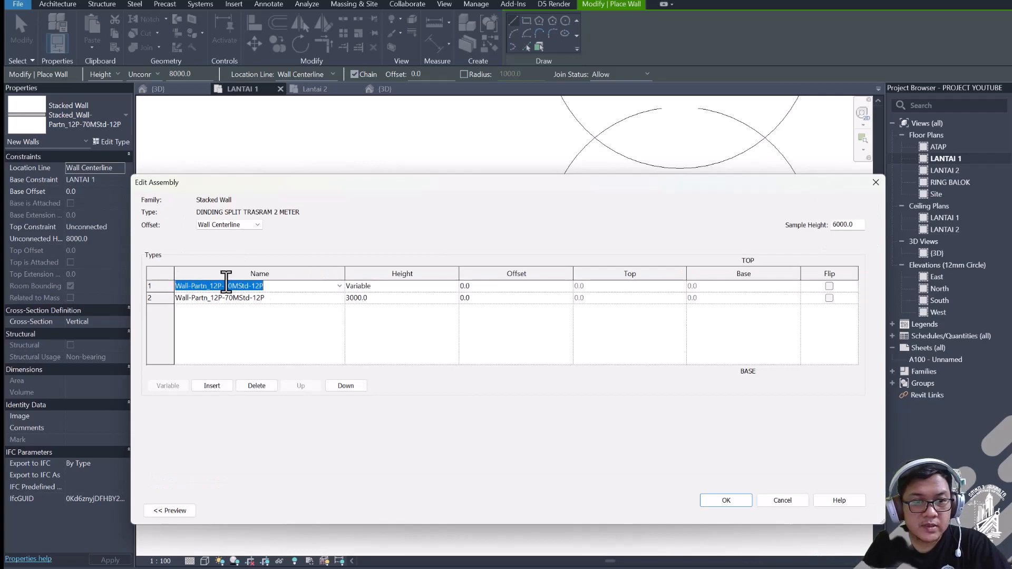
click(339, 286)
scroll(223, 302, up, 5)
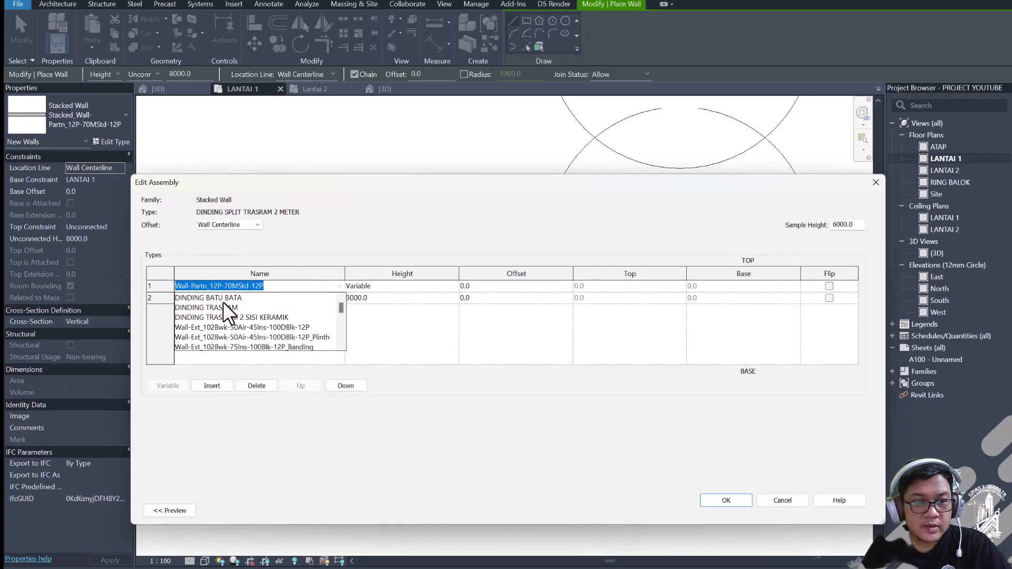
click(220, 299)
Step: Set the lower wall segment to DINDING TRASRAM with a height of 2000
click(227, 299)
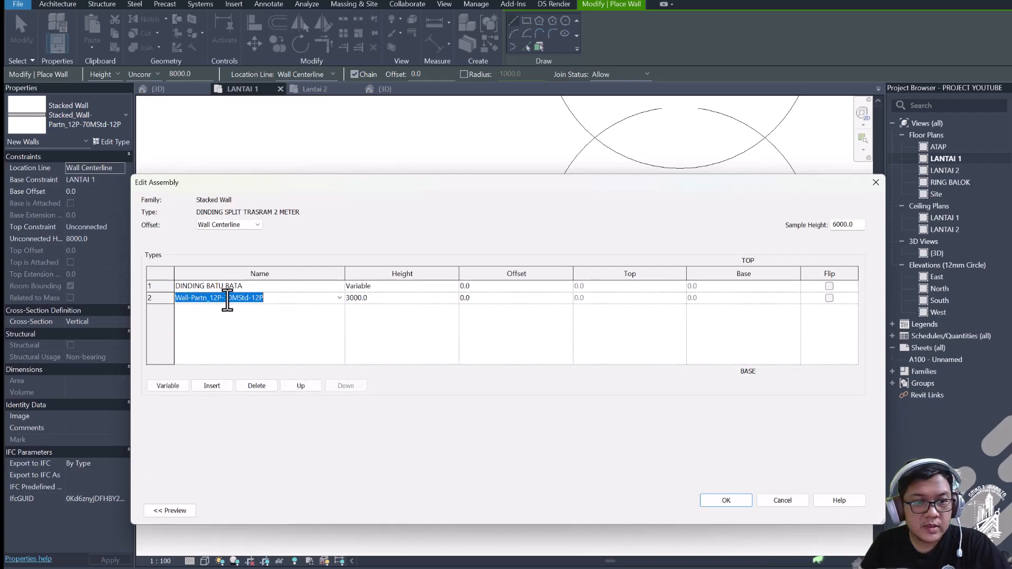
click(342, 298)
scroll(256, 328, up, 3)
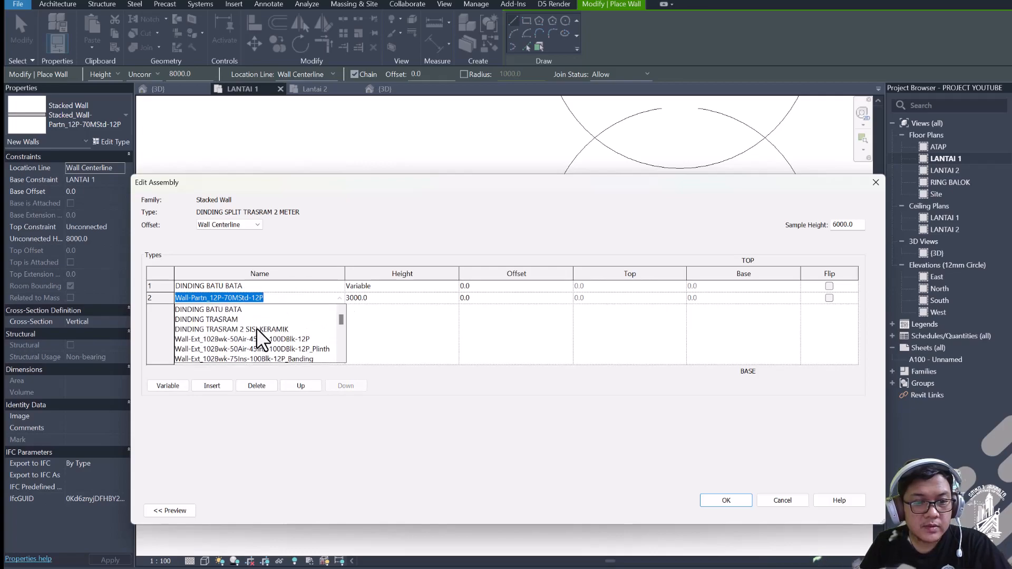
click(226, 319)
click(374, 302)
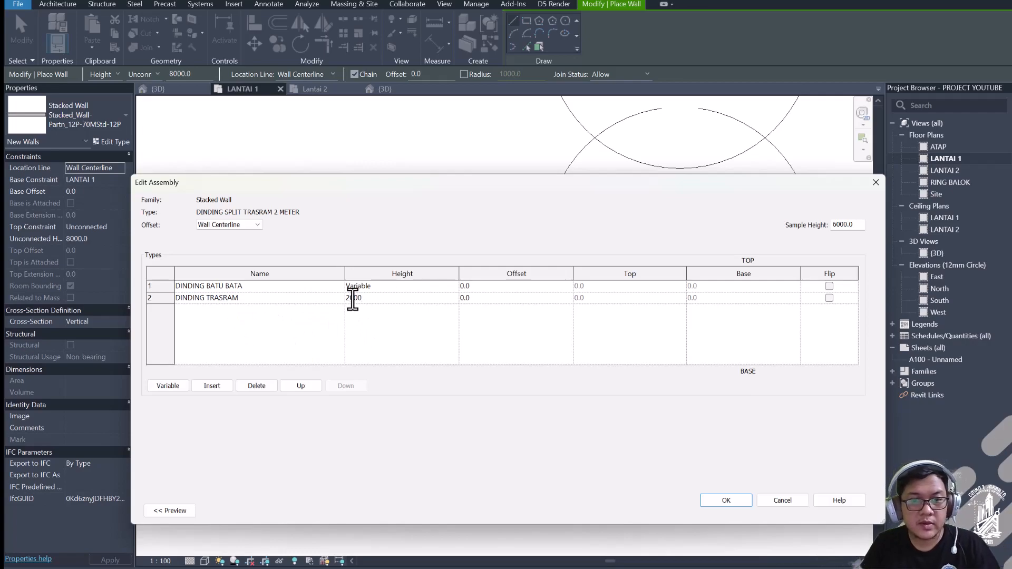
key(Return)
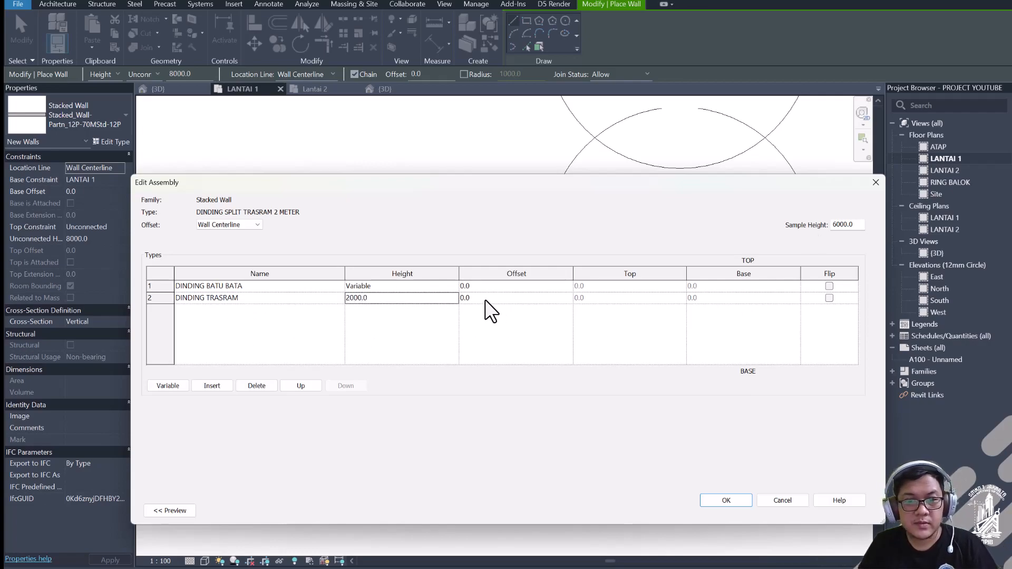
Step: Show the assembly preview and examine how the DINDING TRASRAM segment lines up with DINDING BATU BATA at their joint
click(170, 510)
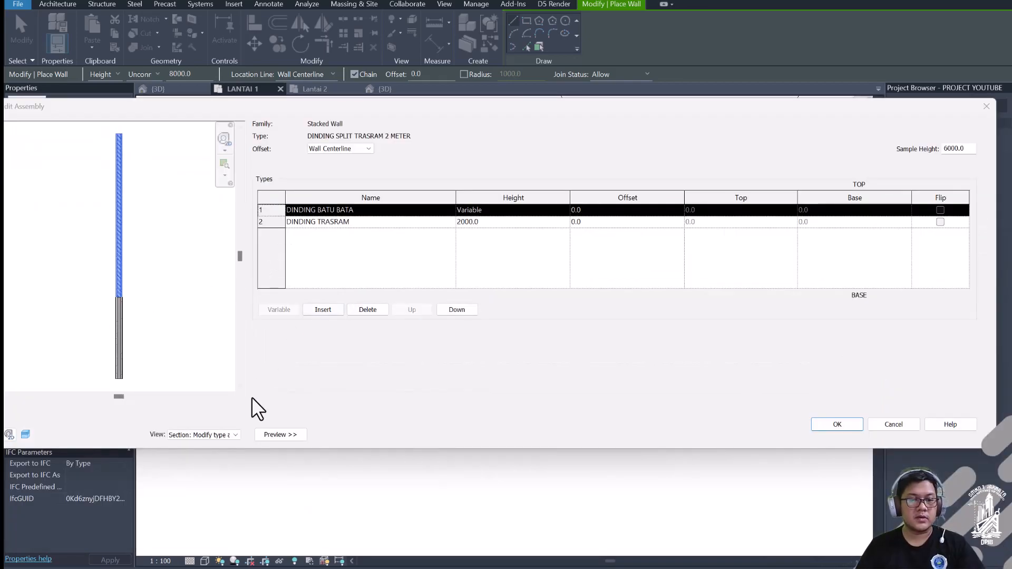
drag(226, 112, 356, 83)
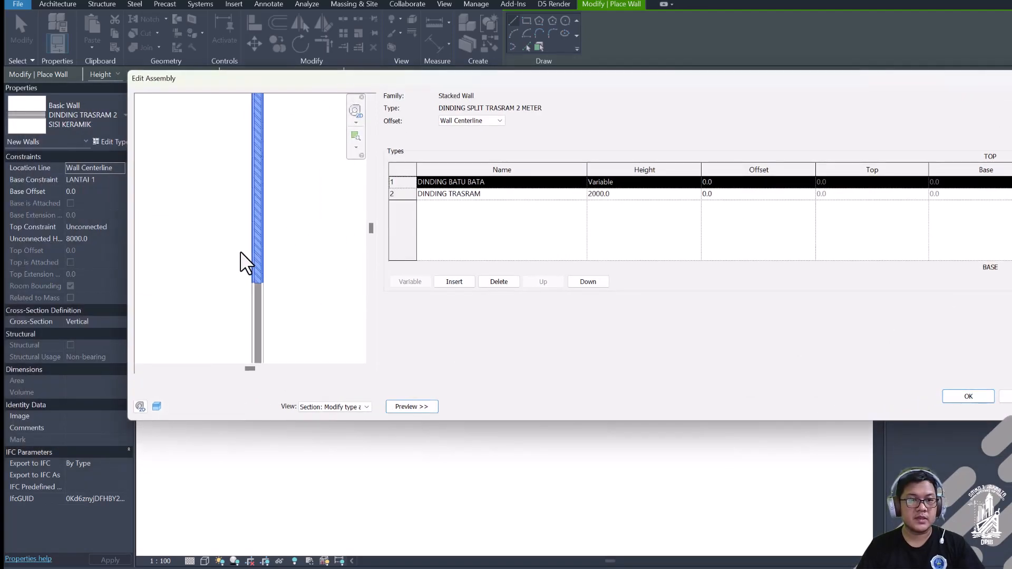
scroll(247, 292, up, 5)
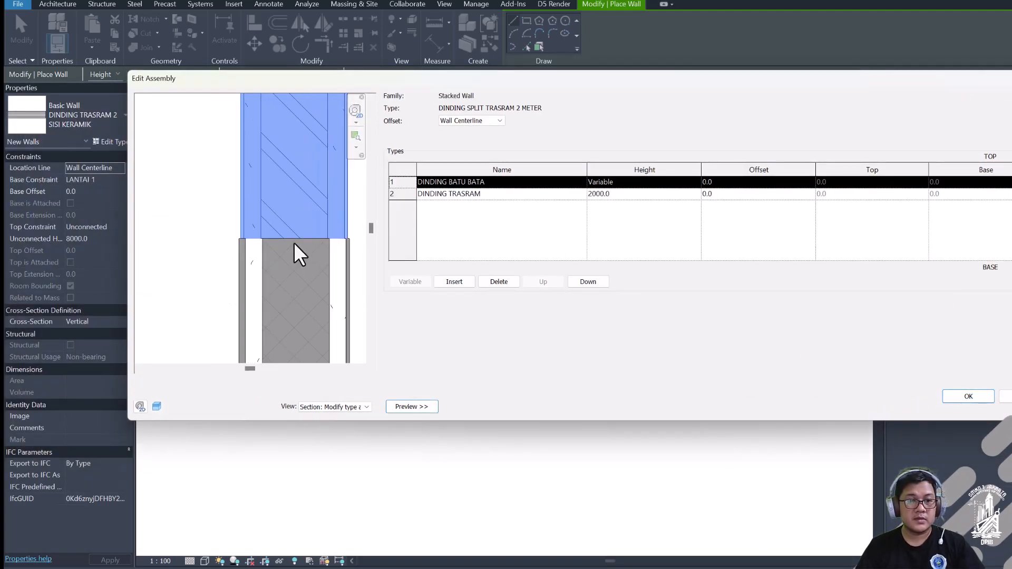
scroll(190, 226, down, 3)
scroll(302, 245, up, 2)
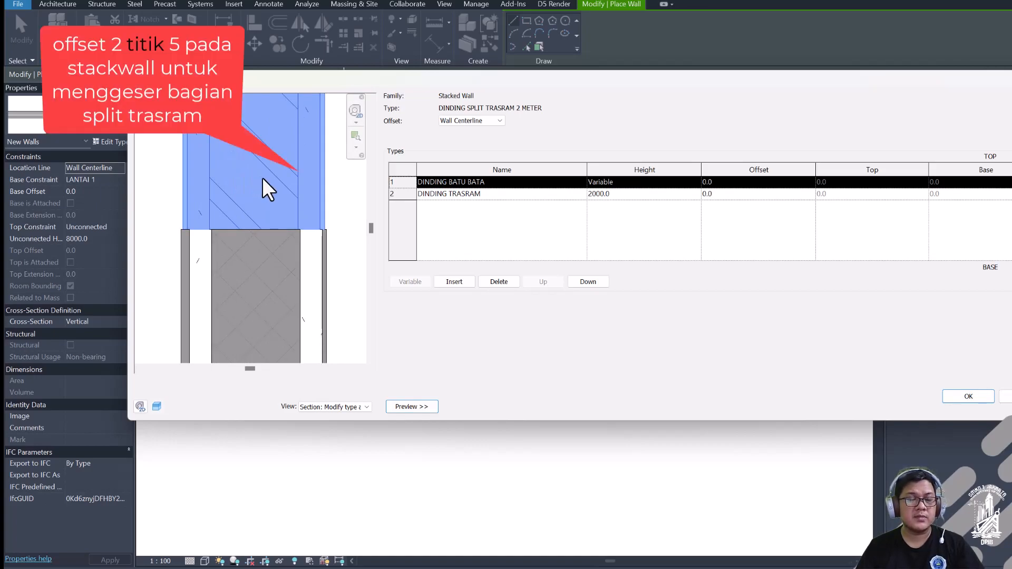
click(467, 195)
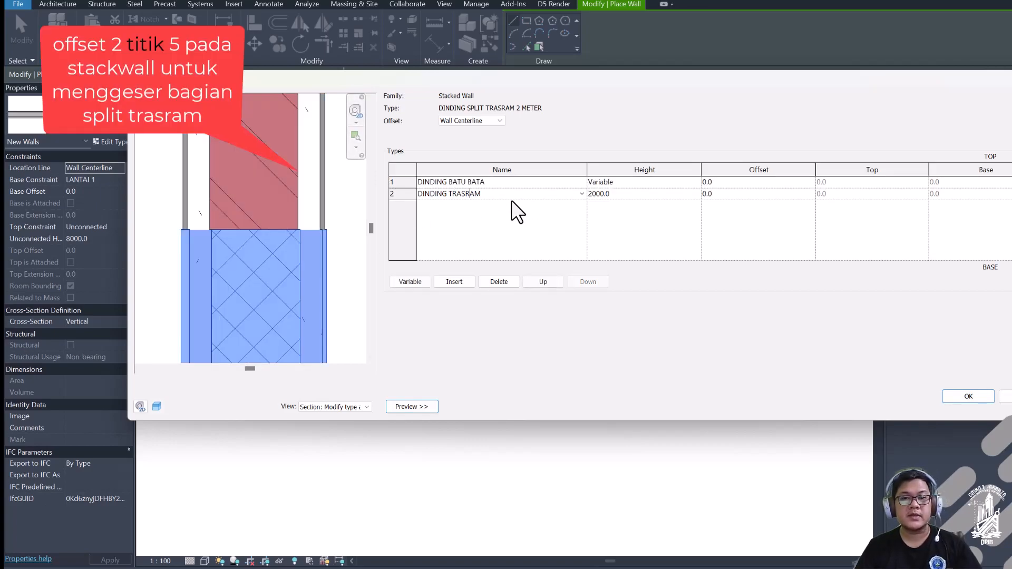
scroll(182, 229, up, 4)
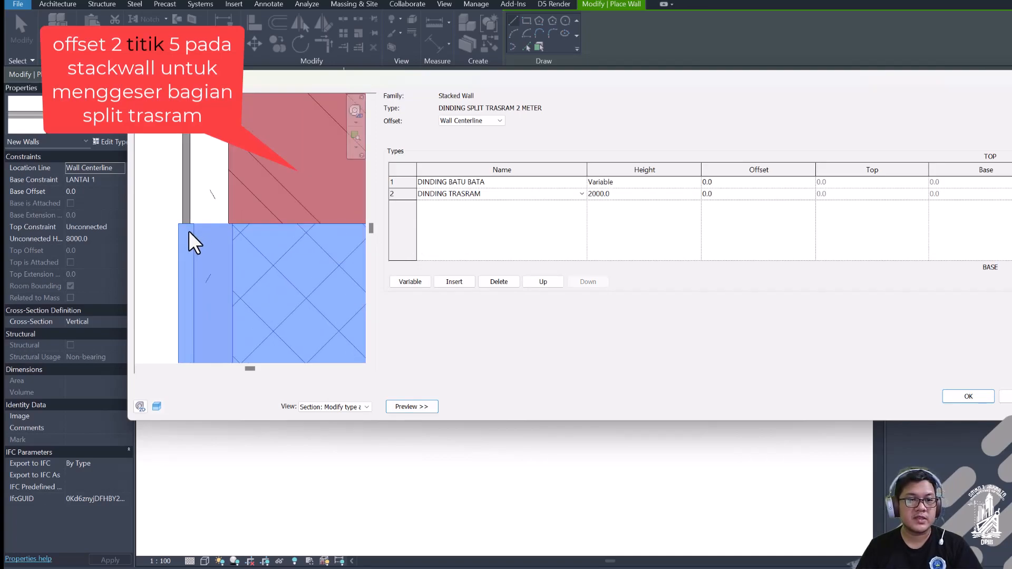
scroll(188, 231, down, 3)
scroll(272, 228, down, 2)
scroll(219, 231, up, 2)
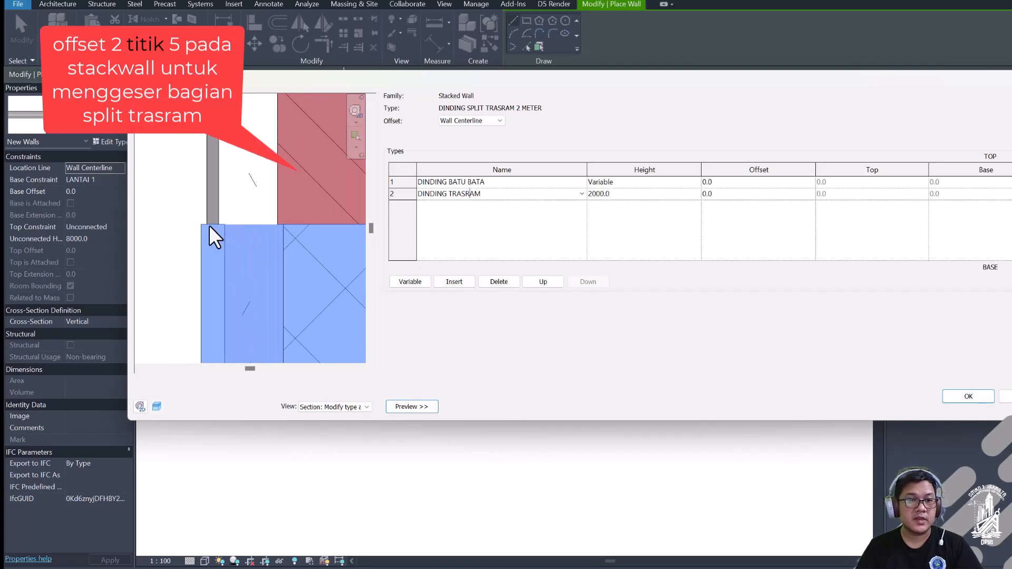
scroll(218, 225, down, 1)
scroll(248, 233, down, 1)
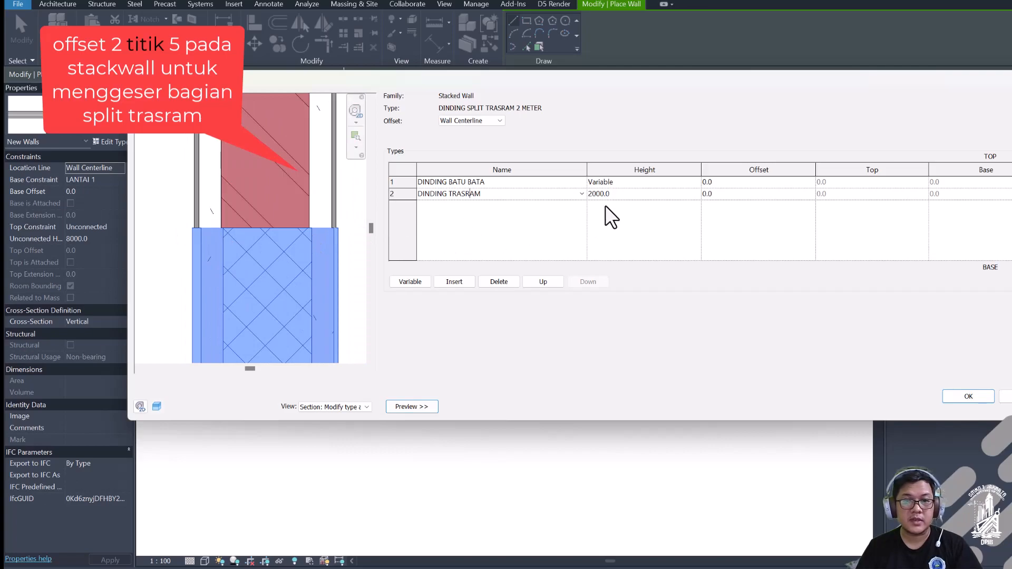
Step: Set the DINDING TRASRAM segment's offset to 2.5, check the joint's alignment in the preview, and accept the stacked wall type
click(707, 195)
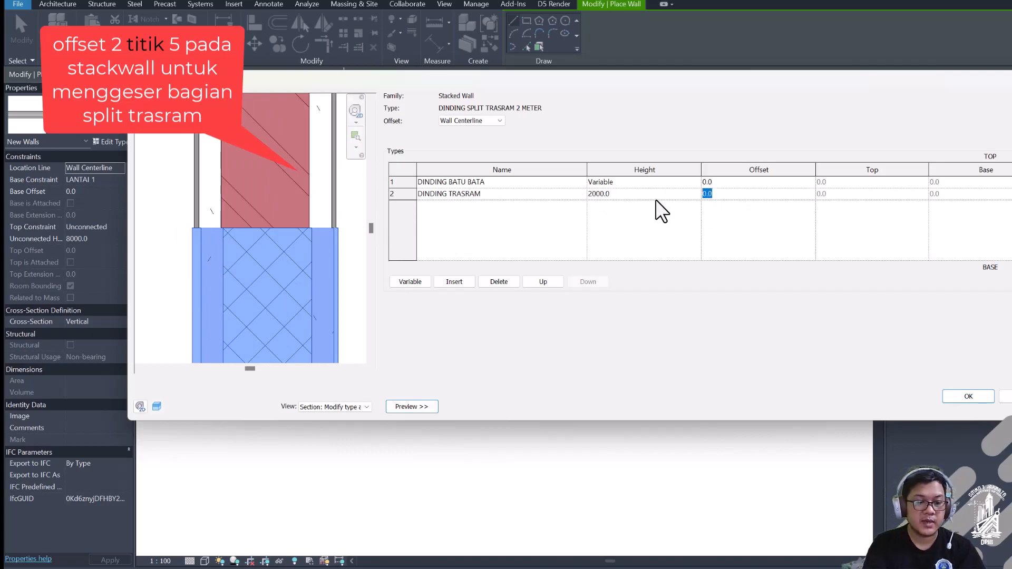
text(2.5)
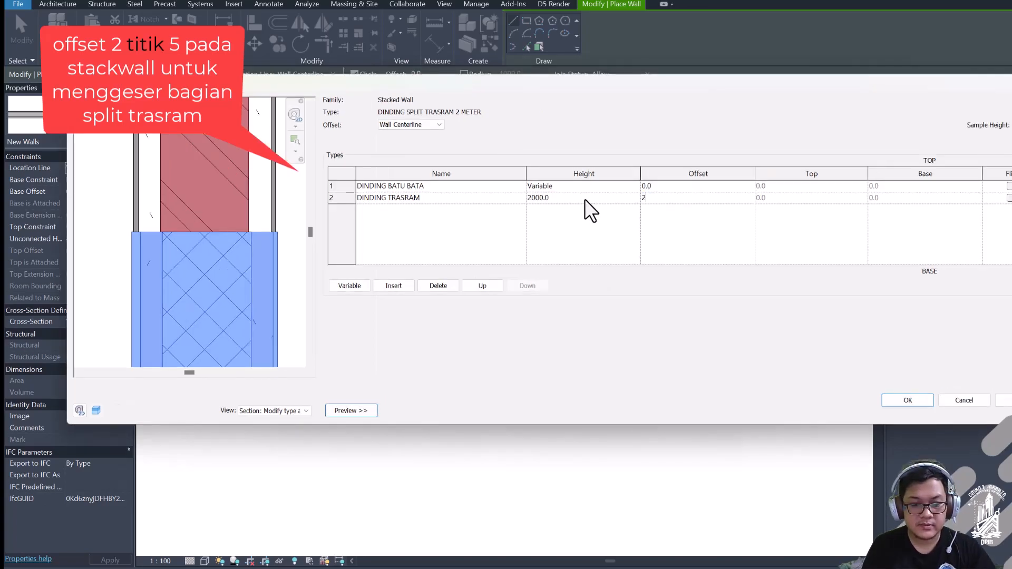
key(Tab)
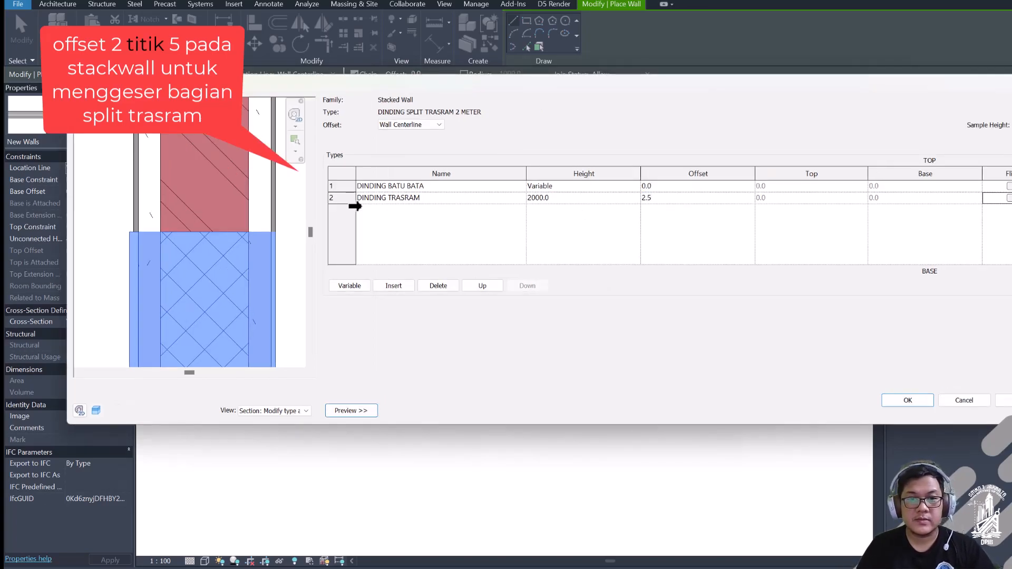
scroll(171, 236, up, 1)
scroll(171, 236, down, 2)
scroll(171, 237, up, 3)
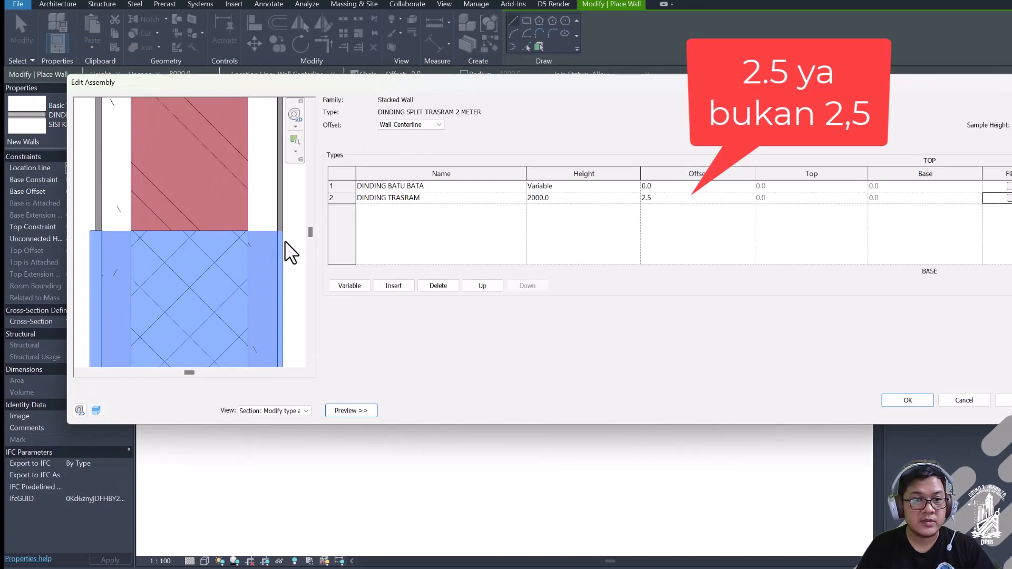
scroll(89, 232, up, 2)
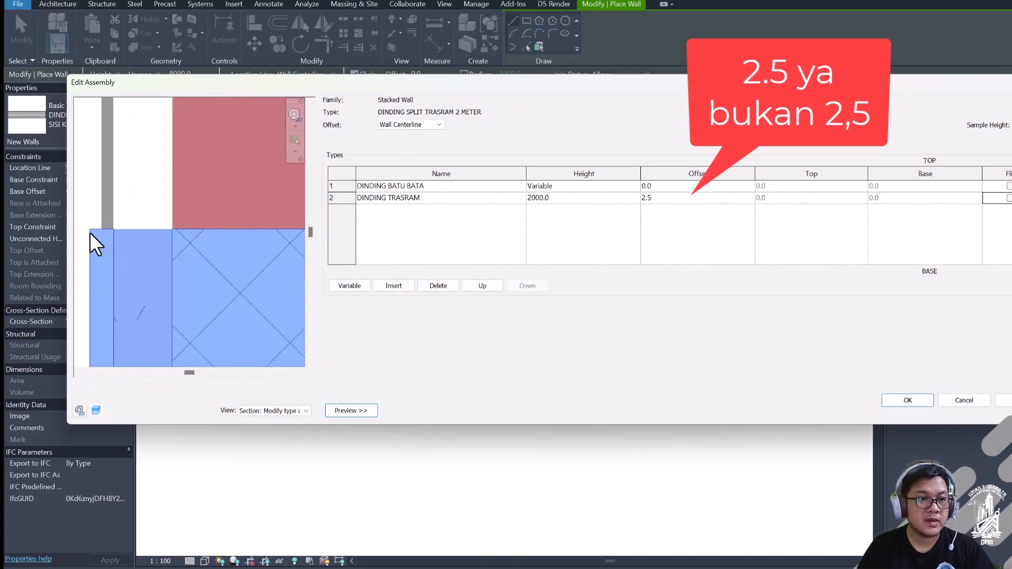
scroll(169, 239, down, 2)
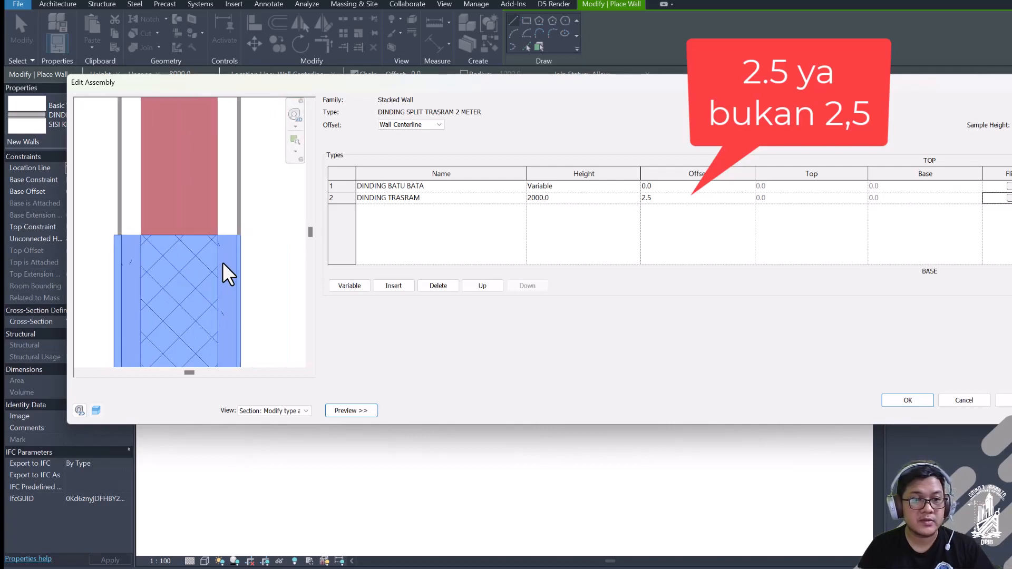
click(908, 400)
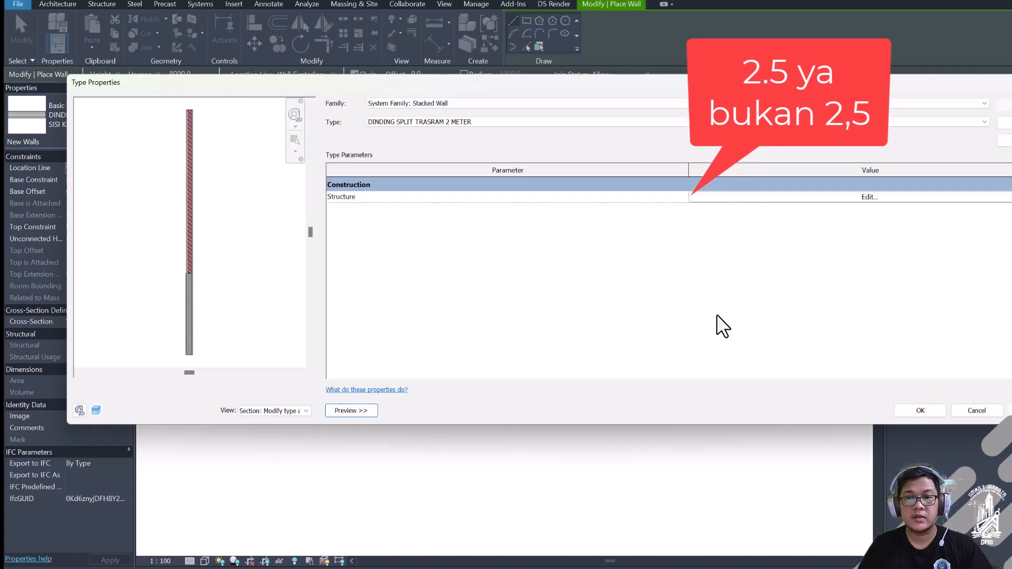
click(920, 410)
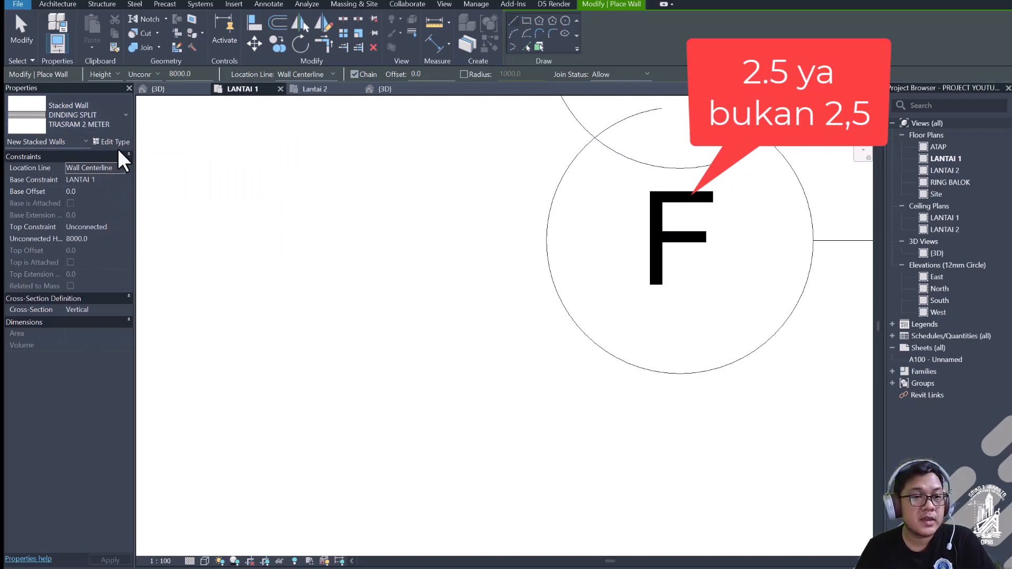
Step: Duplicate the DINDING SPLIT TRASRAM 2 METER type under the name DINDING SPLIT TRASRAM 2 METER DUA SISI
click(113, 145)
click(378, 122)
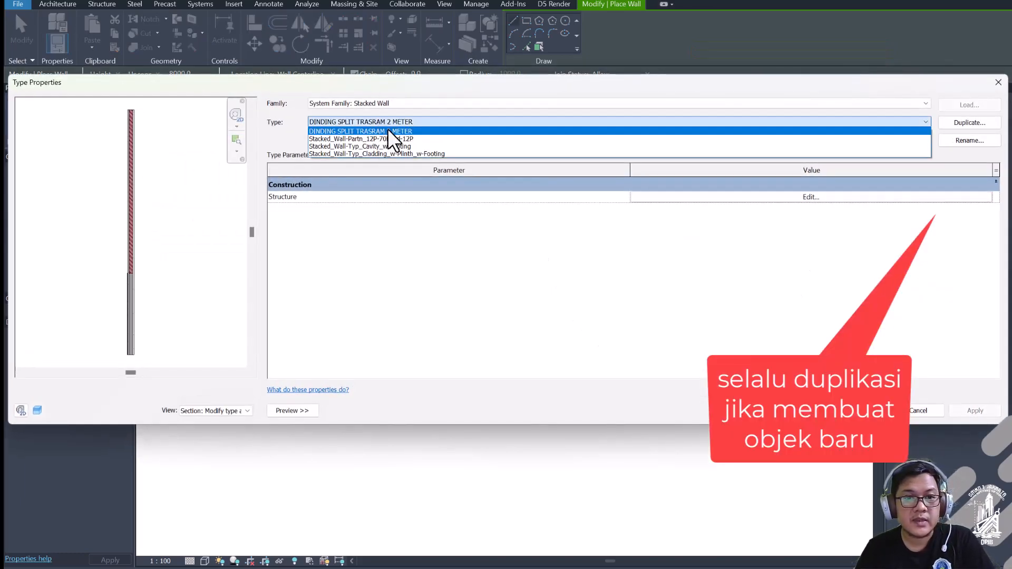
click(454, 123)
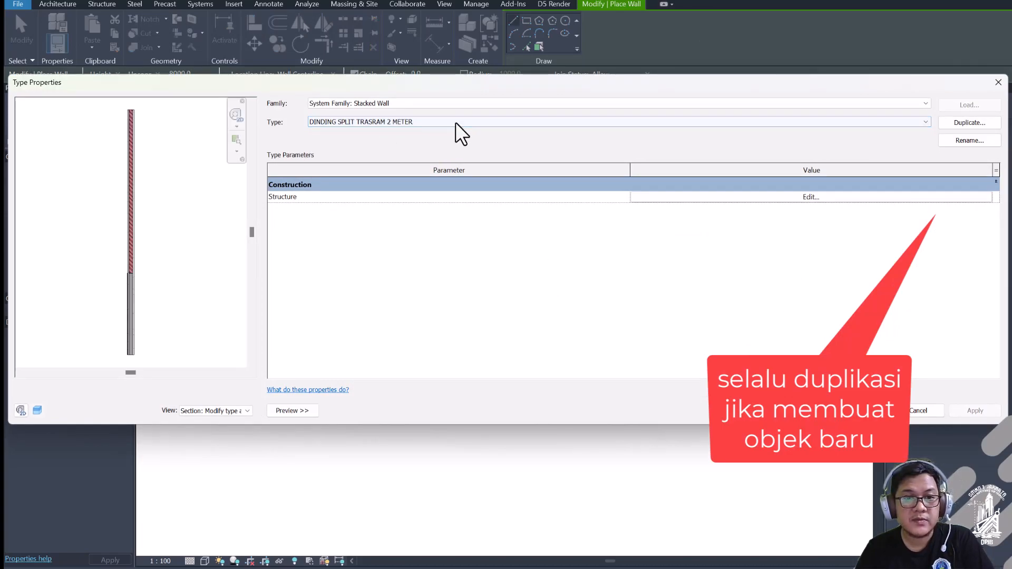
click(963, 123)
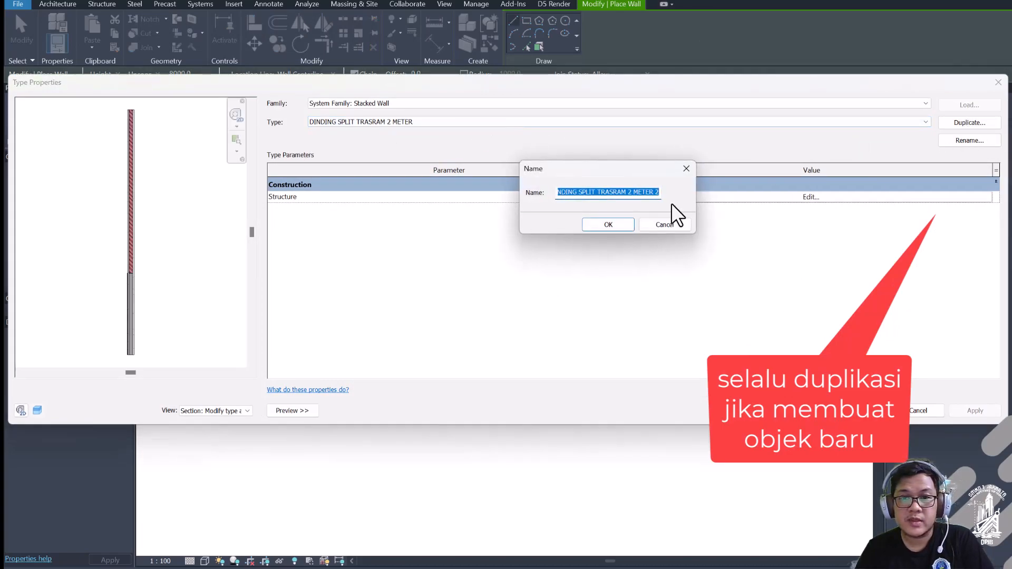
click(586, 193)
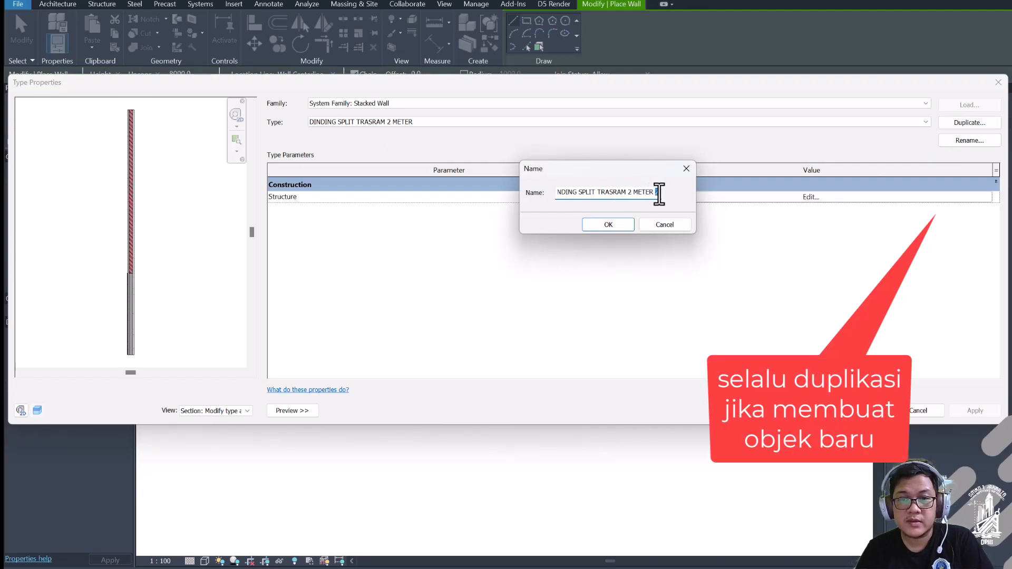
text(DUA SISI)
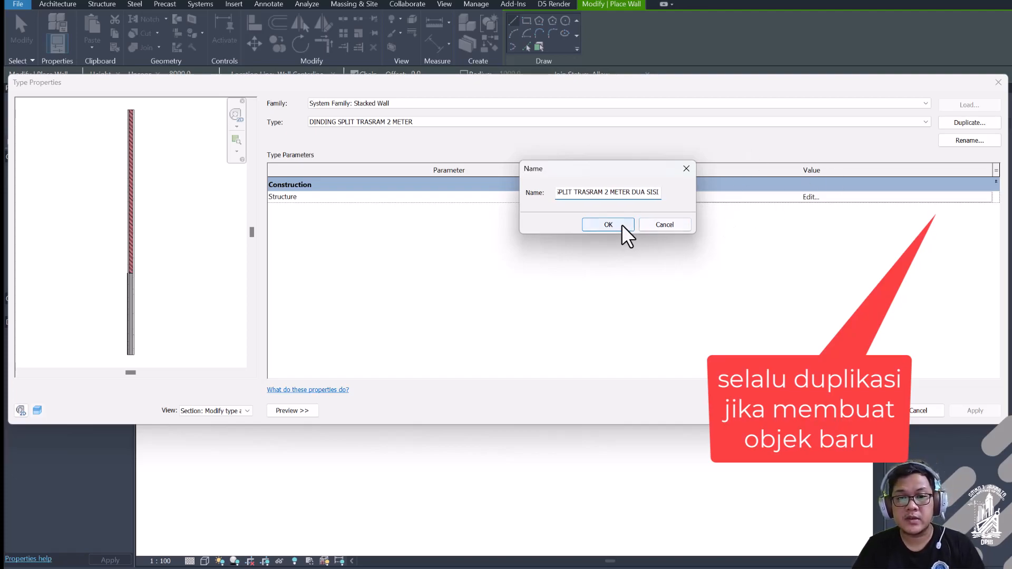
click(608, 225)
Step: Change the new type's lower wall segment to DINDING TRASRAM 2 SISI KERAMIK and accept the assembly
click(750, 197)
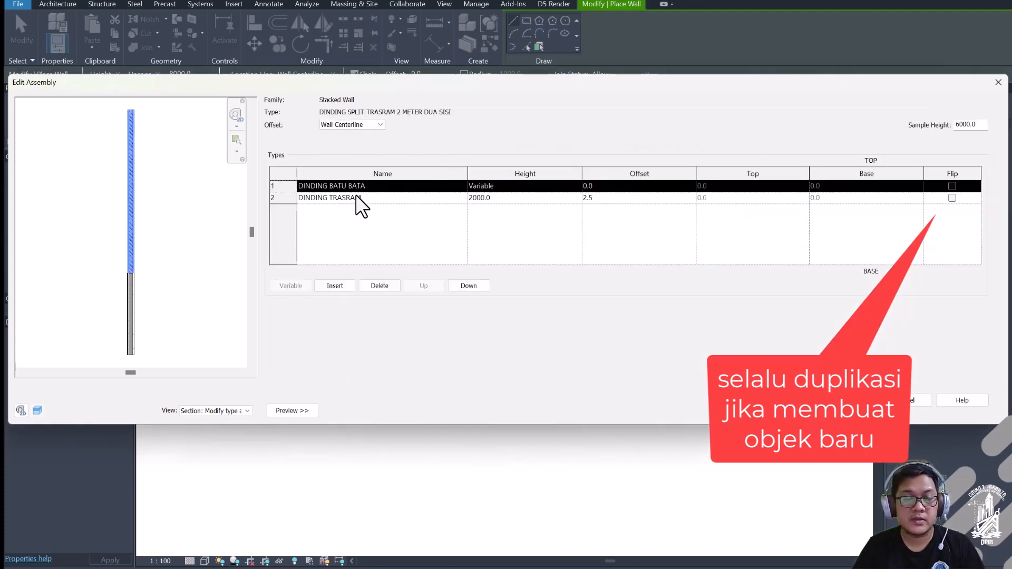
click(379, 198)
click(379, 198)
click(460, 198)
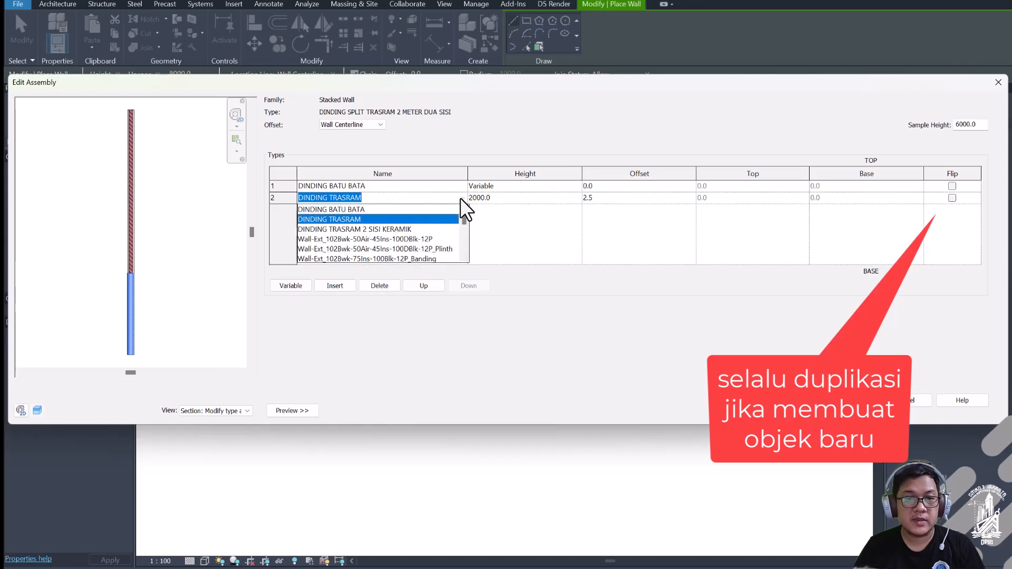
click(321, 229)
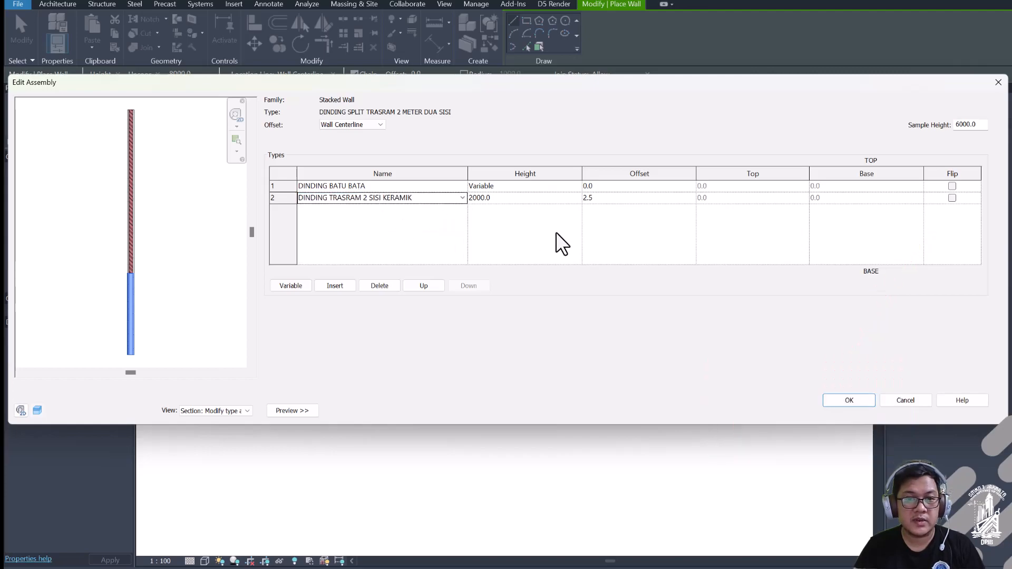
key(Return)
Step: Set the DINDING TRASRAM 2 SISI KERAMIK segment's offset to 0.0, check the joint's alignment, and accept the stacked wall type
scroll(137, 257, up, 5)
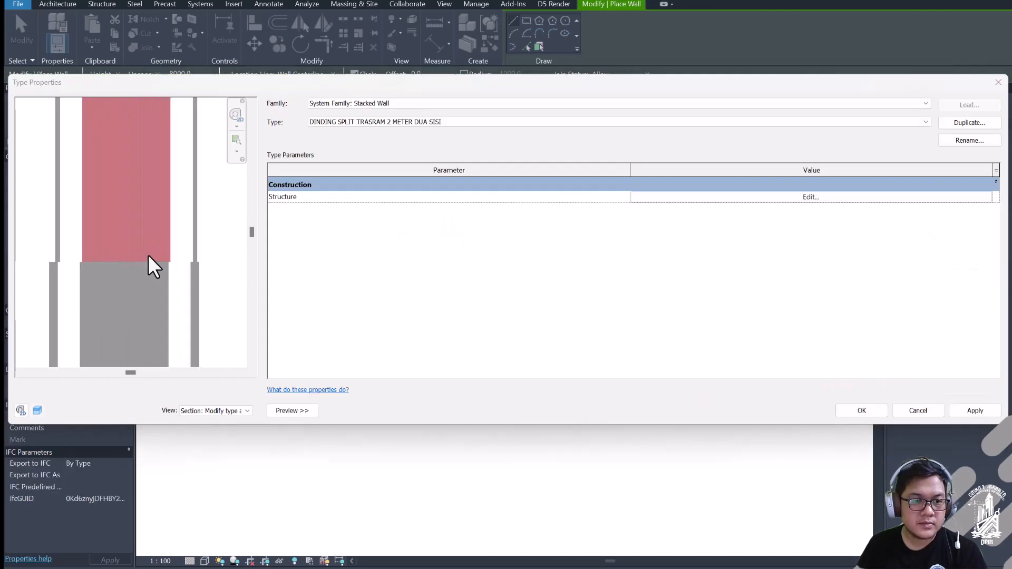
scroll(154, 276, up, 2)
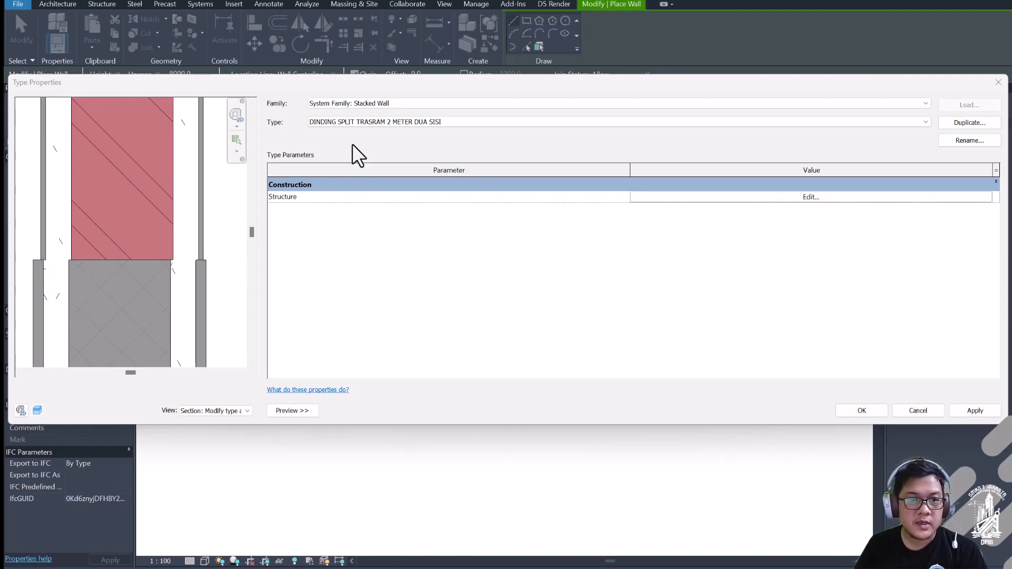
click(694, 200)
click(482, 199)
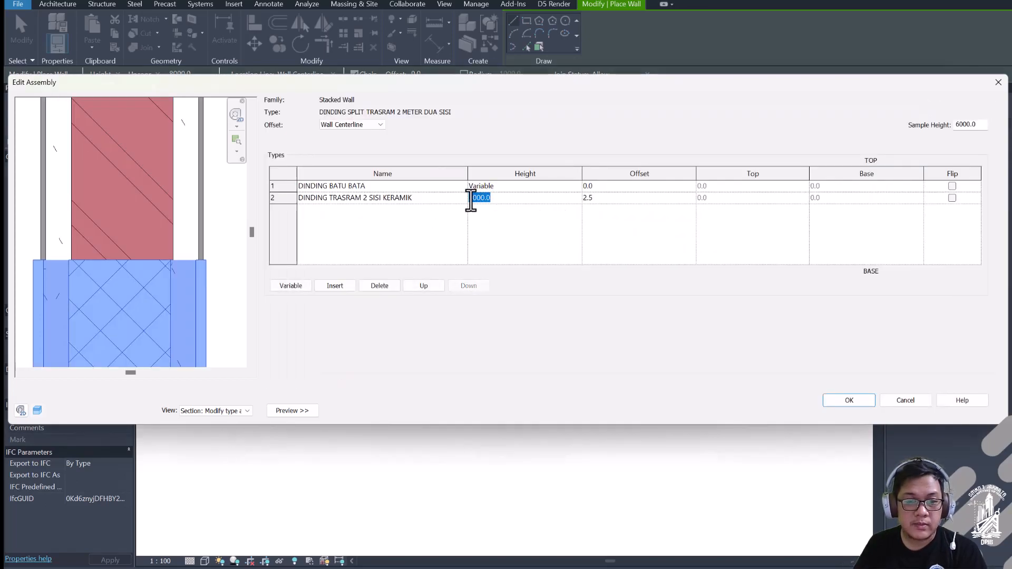
scroll(179, 205, down, 5)
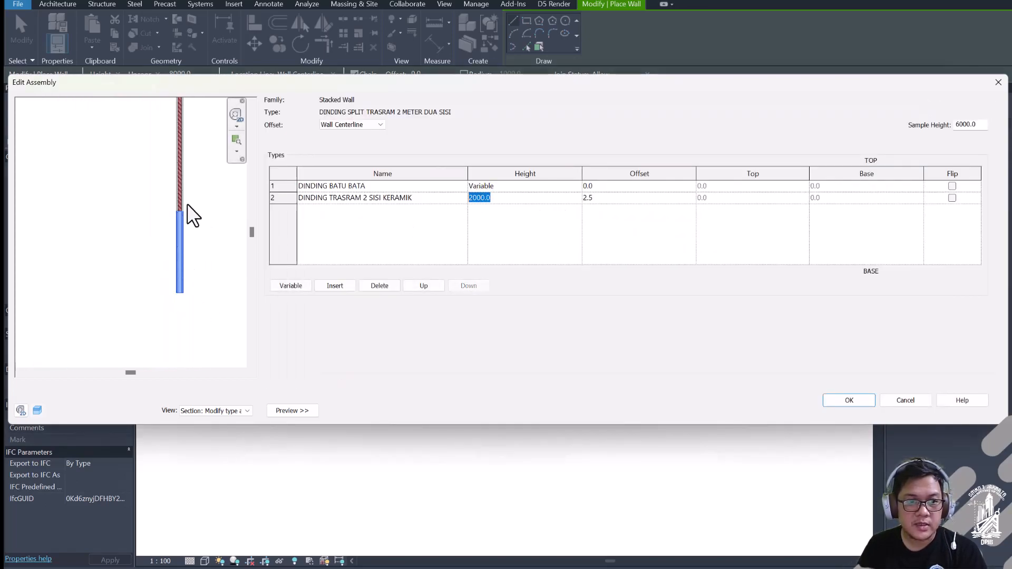
scroll(187, 206, up, 5)
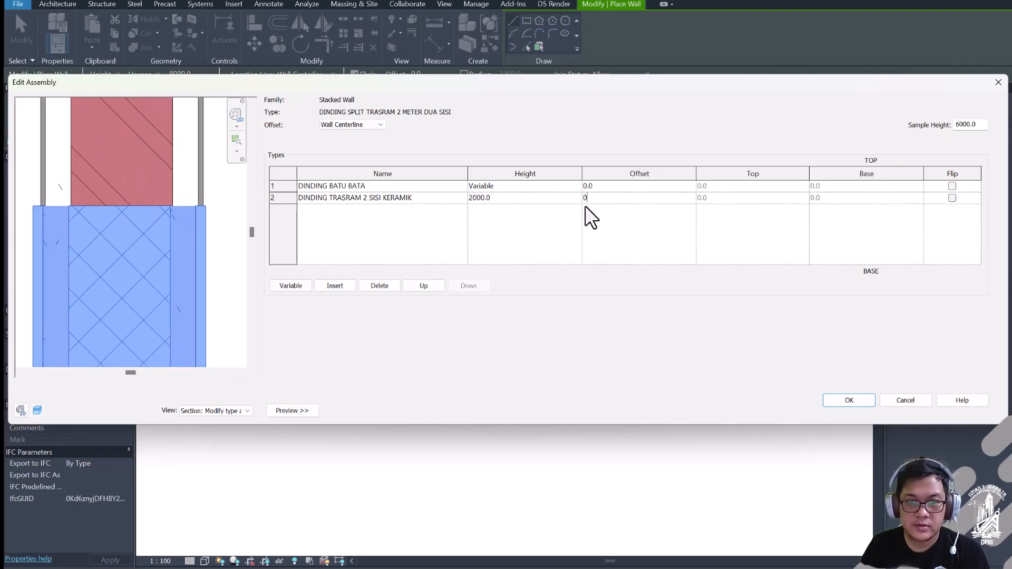
scroll(158, 274, down, 5)
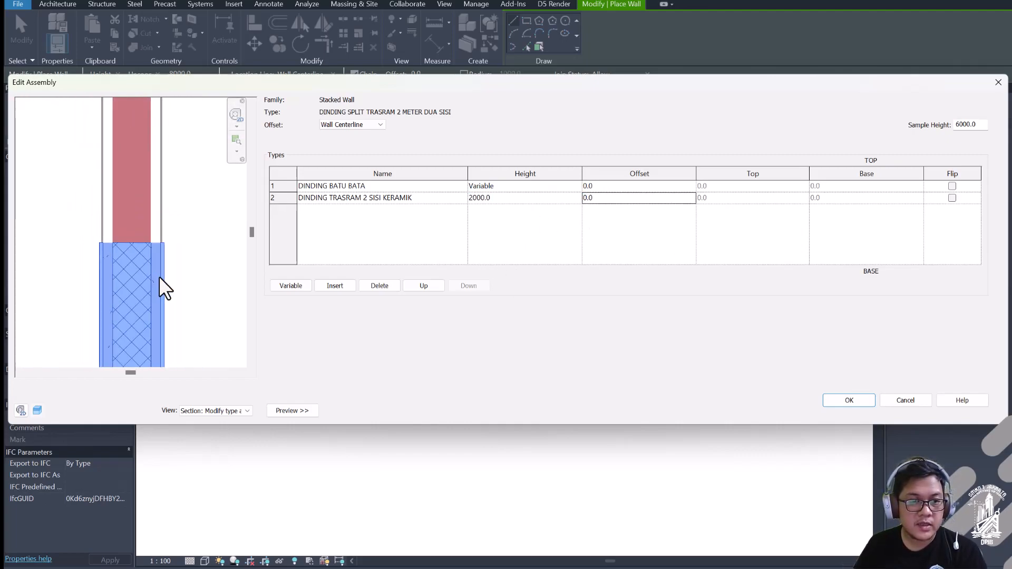
scroll(151, 268, up, 3)
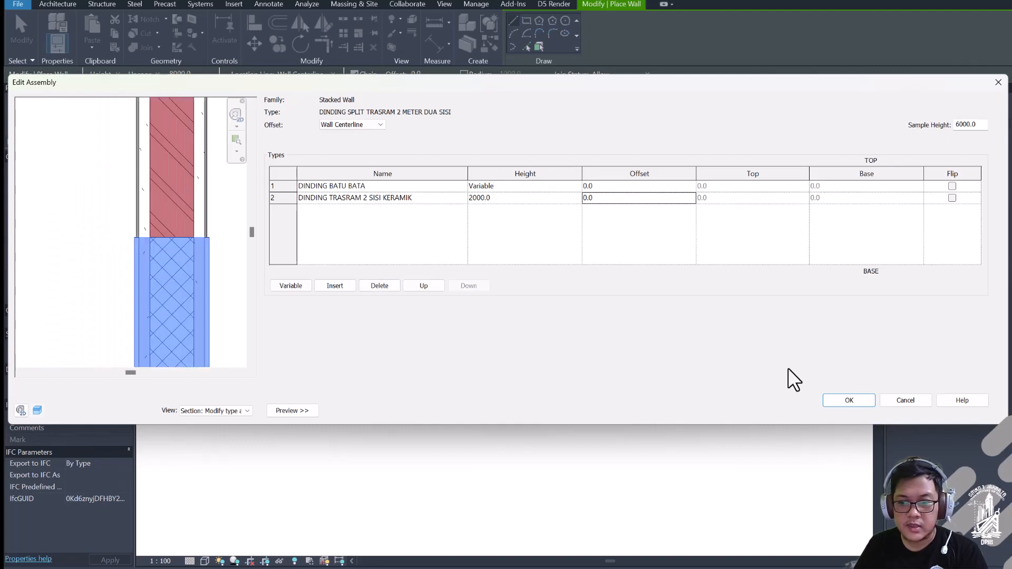
click(841, 402)
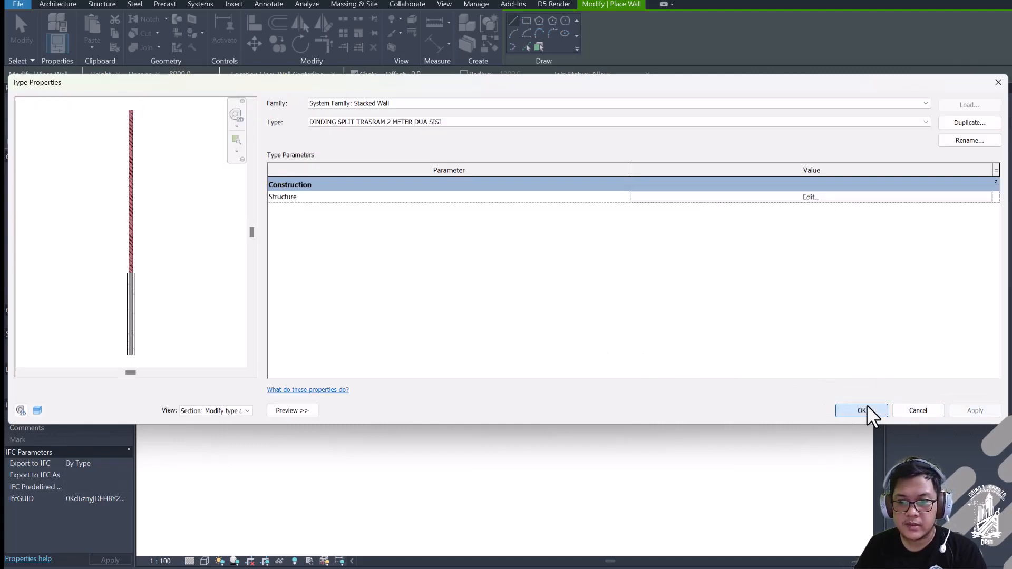
click(864, 410)
Step: Look through the wall type list, comparing the basic trasram walls with the two DINDING SPLIT TRASRAM stacked types
scroll(342, 274, down, 4)
click(100, 119)
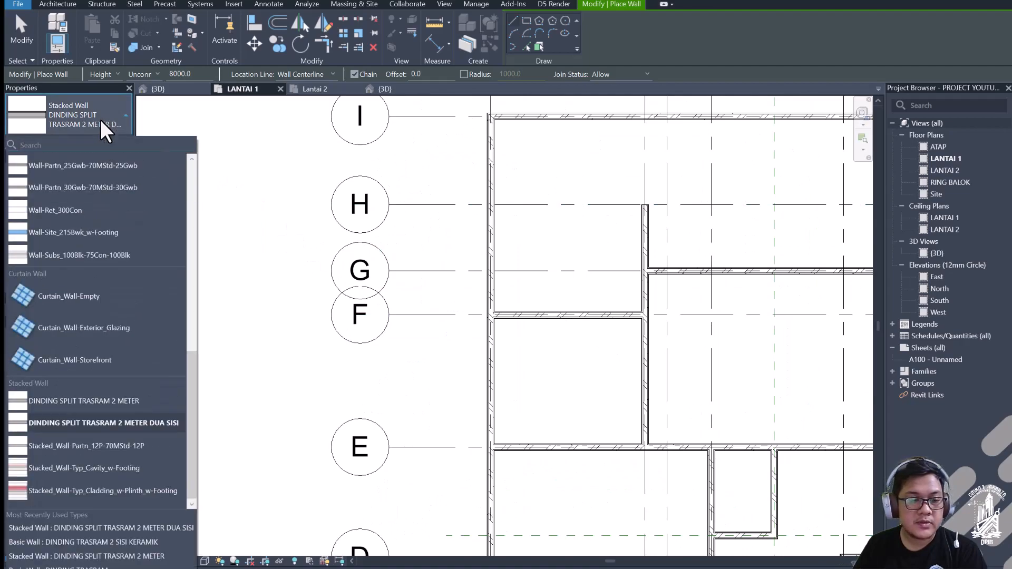
scroll(102, 216, up, 10)
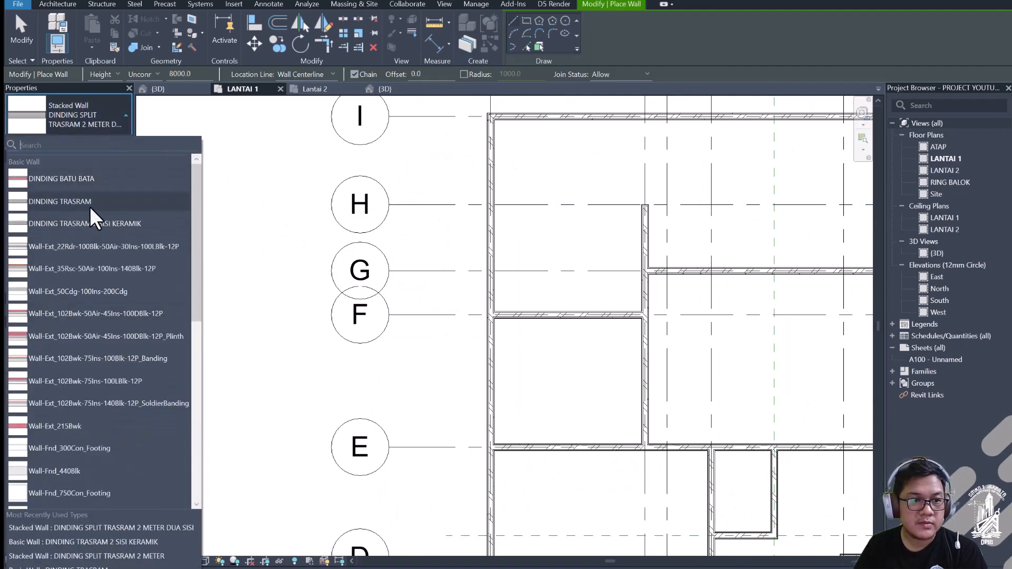
scroll(125, 252, down, 10)
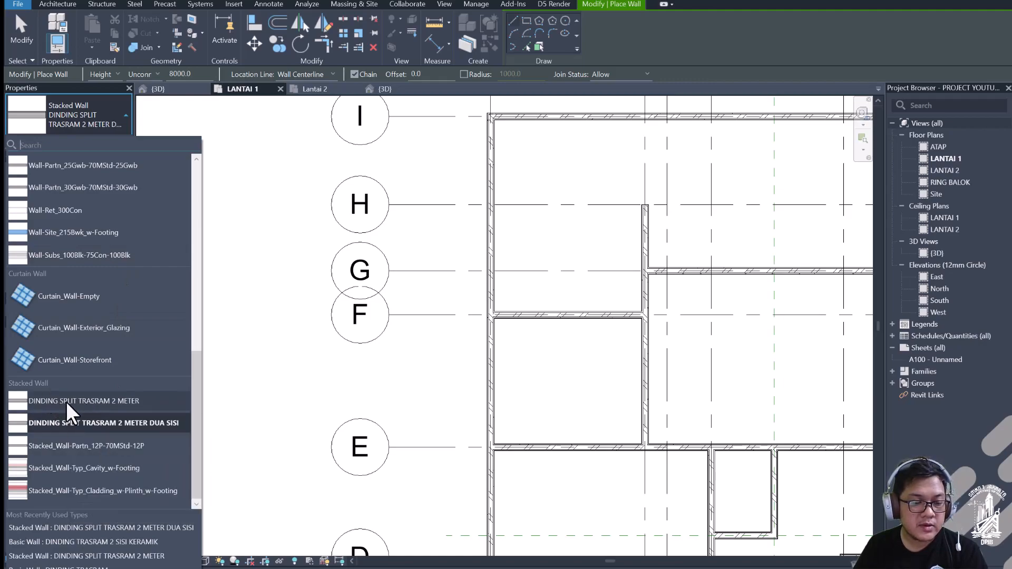
mouse_move(87, 424)
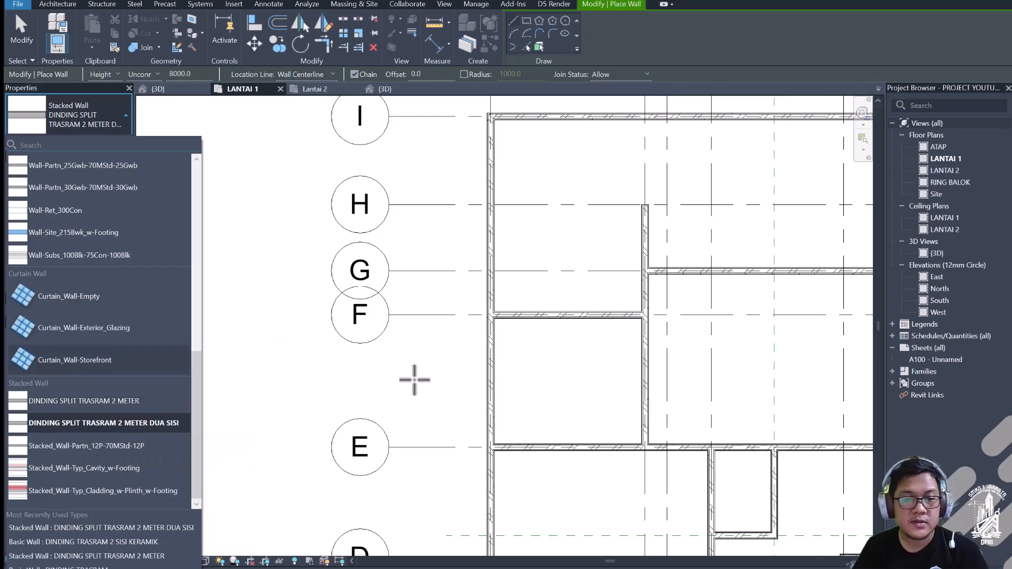
Step: Examine the reference floor plan drawing beside the model to identify which walls enclose the KM/WC bathroom
scroll(471, 337, down, 3)
scroll(572, 405, up, 2)
mouse_move(572, 405)
middle_down()
mouse_move(417, 263)
mouse_move(341, 280)
mouse_move(154, 279)
middle_up()
scroll(454, 262, down, 2)
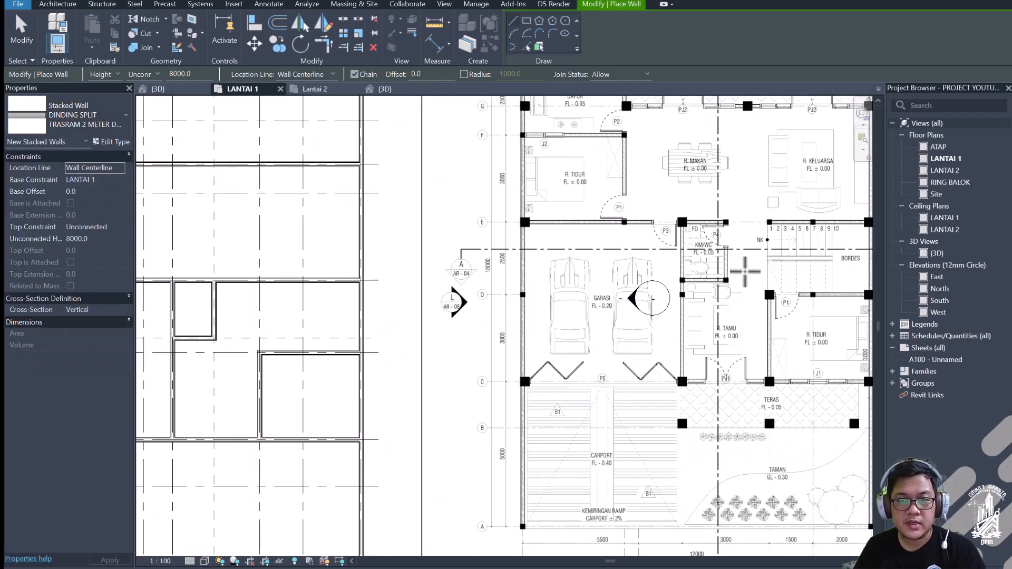
scroll(745, 268, up, 4)
scroll(640, 219, up, 1)
middle_drag(639, 219, 493, 269)
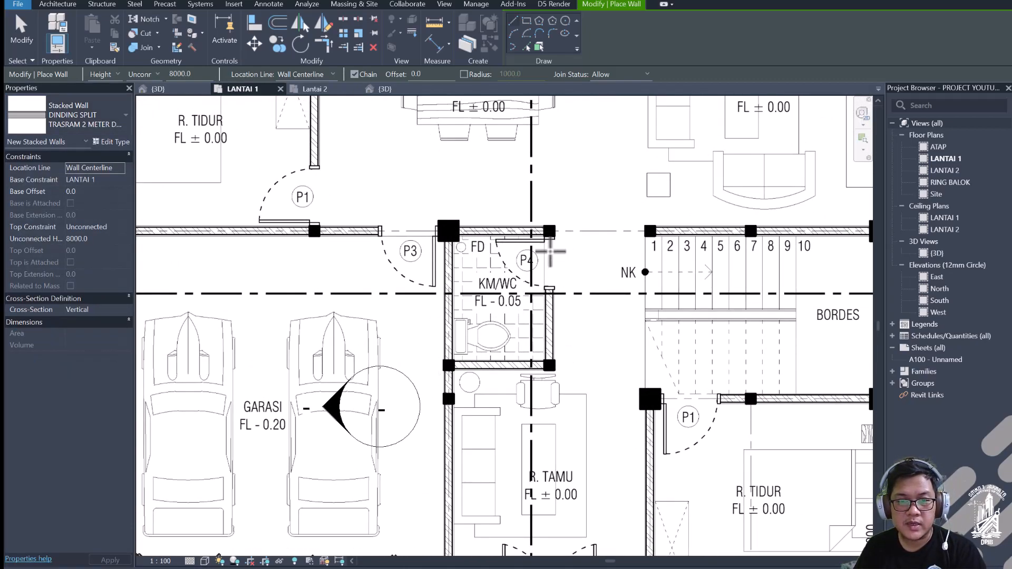
scroll(550, 252, down, 5)
scroll(535, 323, up, 3)
scroll(427, 299, down, 1)
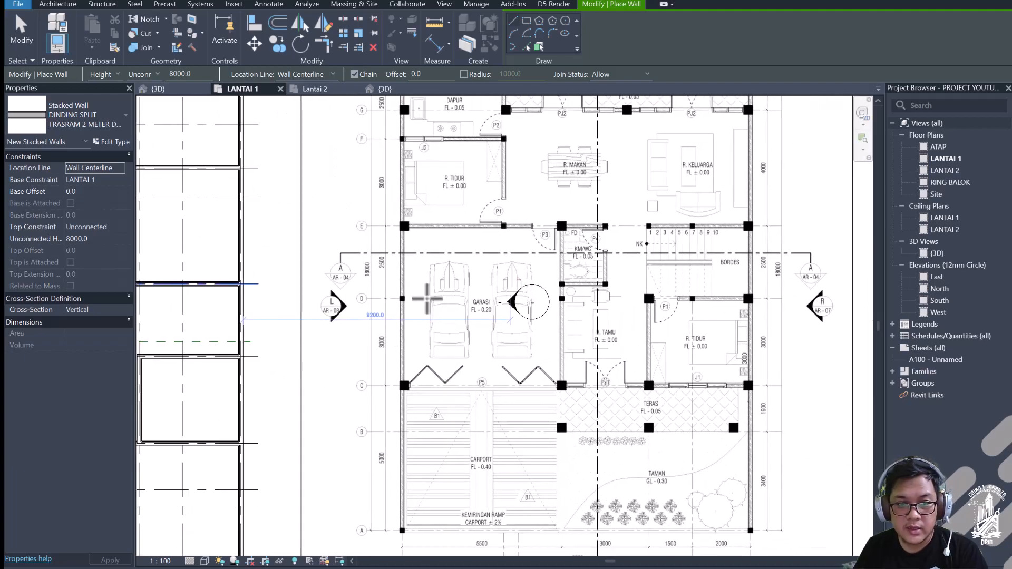
scroll(427, 298, down, 1)
scroll(520, 410, up, 1)
middle_drag(477, 268, 626, 323)
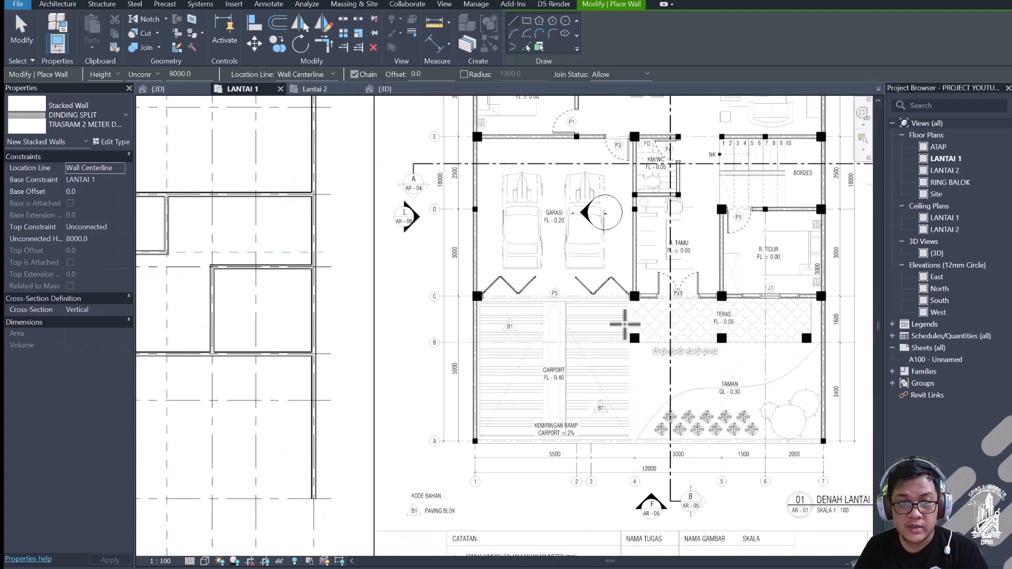
scroll(625, 323, down, 2)
scroll(411, 323, up, 2)
scroll(411, 316, down, 2)
scroll(399, 271, up, 2)
Step: Change the KM/WC bathroom's south wall to the stacked type DINDING SPLIT TRASRAM 2 METER and check its layers in plan
scroll(385, 272, up, 2)
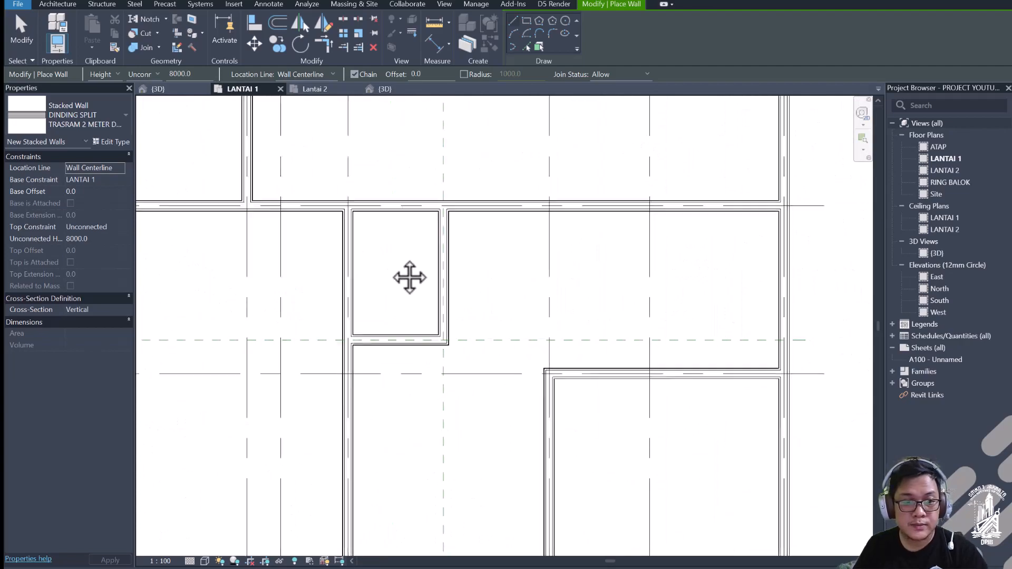
key(Escape)
click(402, 354)
middle_drag(402, 357, 400, 319)
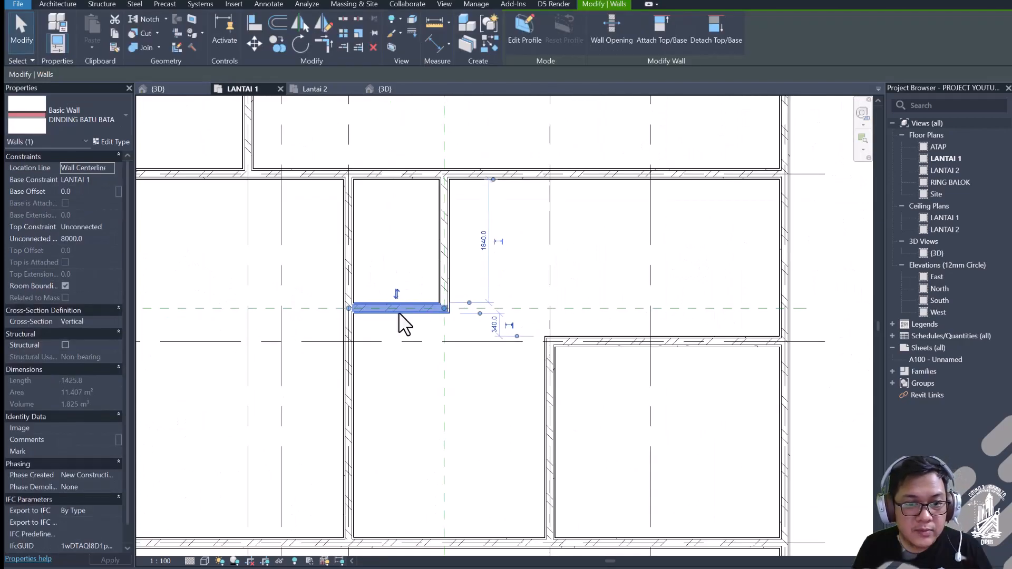
click(102, 111)
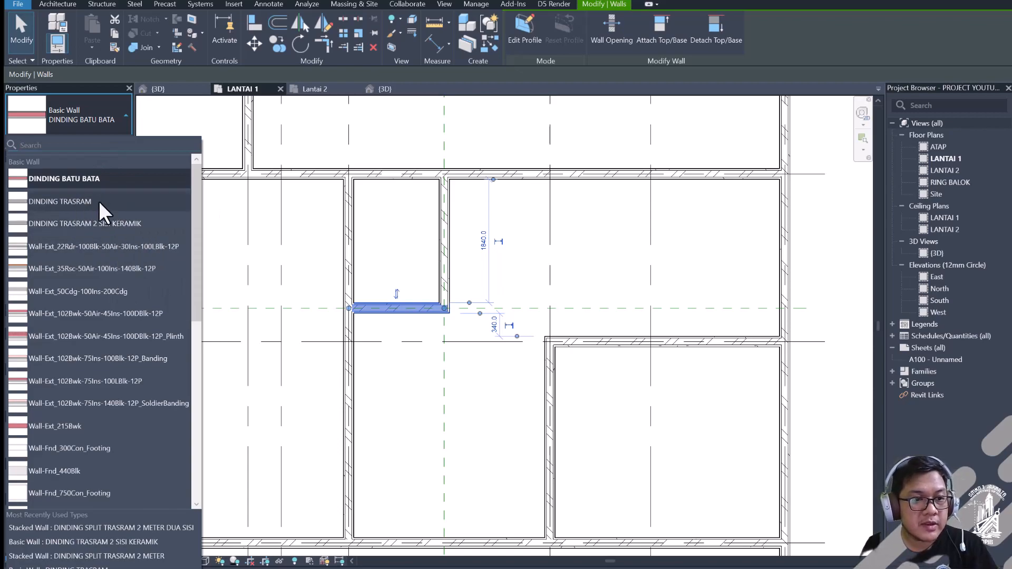
scroll(99, 201, down, 8)
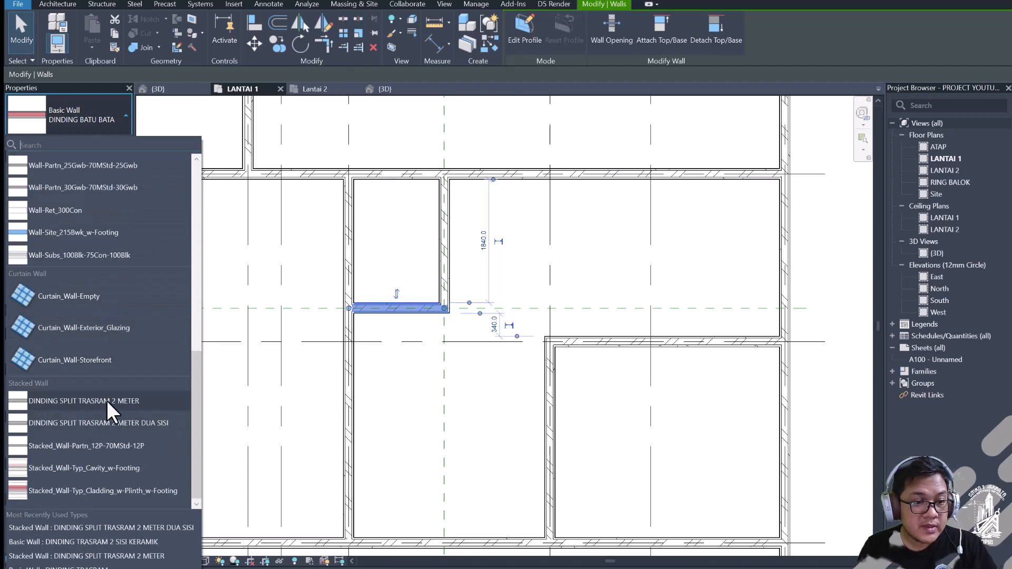
click(139, 401)
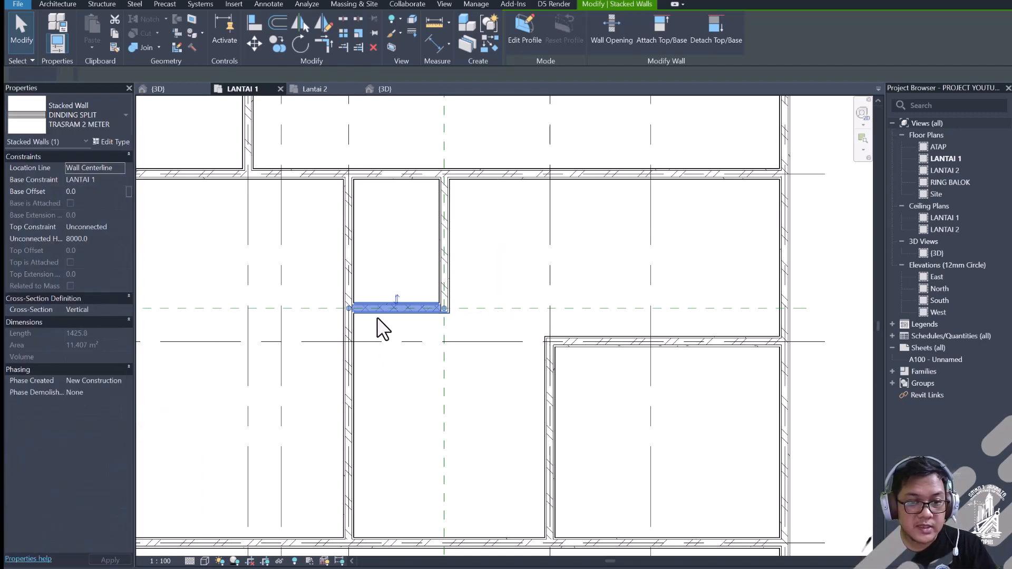
scroll(390, 316, up, 4)
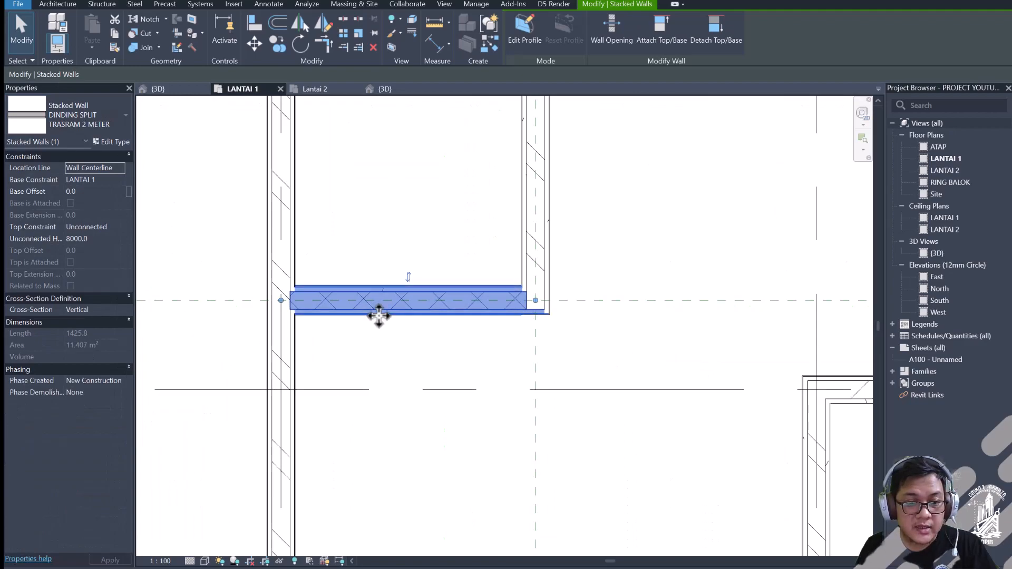
scroll(356, 346, up, 5)
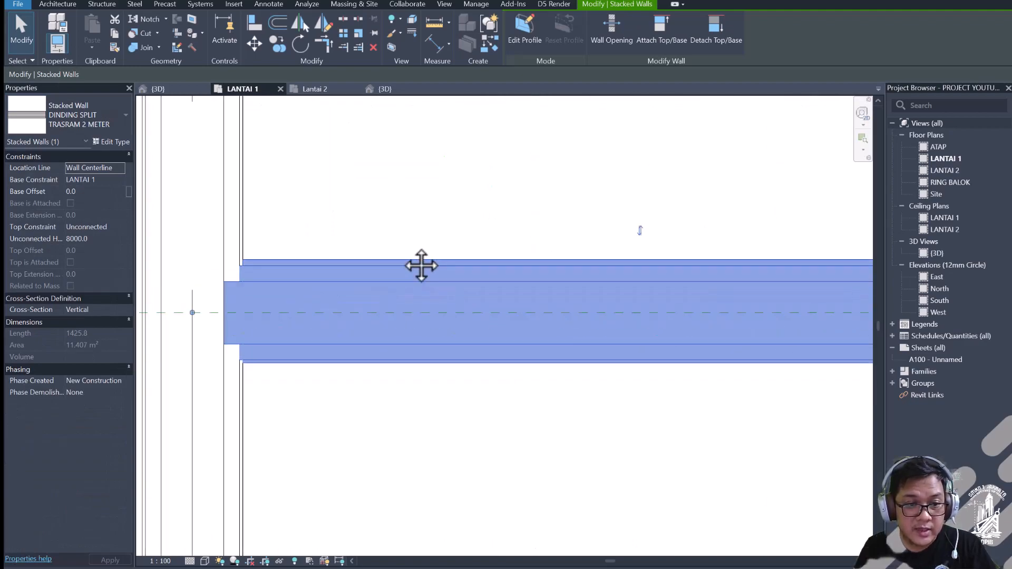
scroll(280, 244, down, 5)
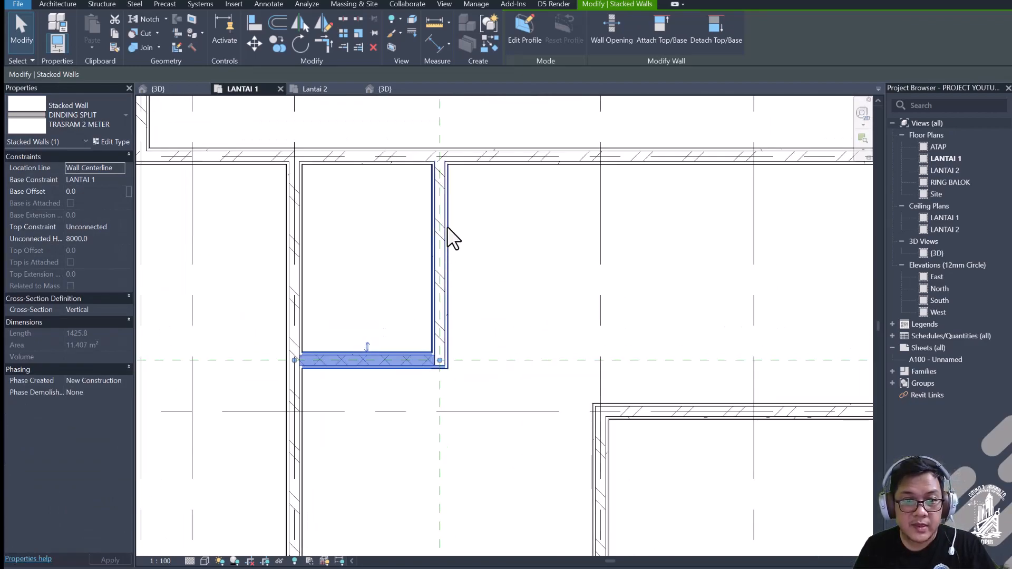
click(443, 236)
scroll(424, 248, up, 4)
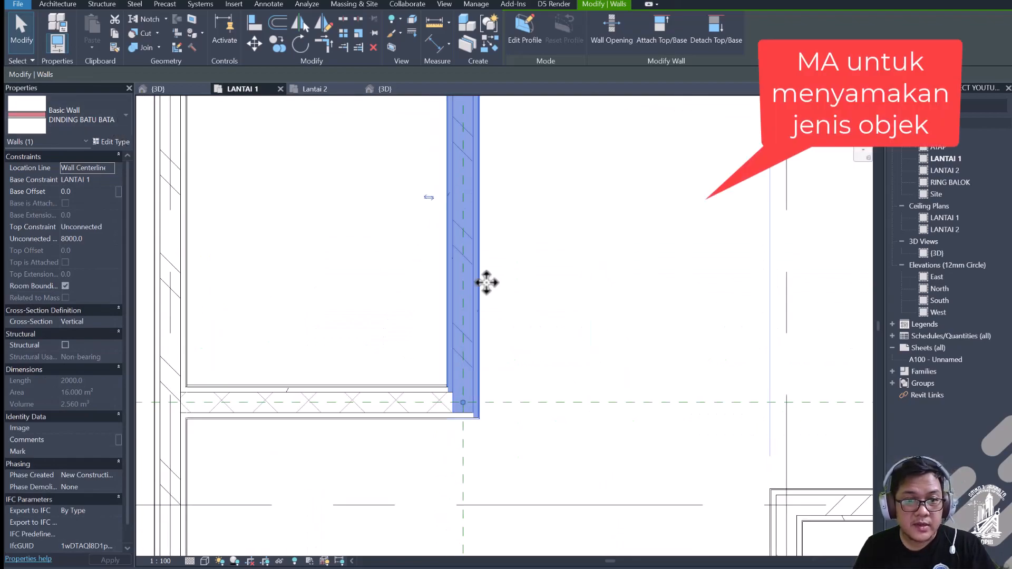
scroll(384, 287, down, 2)
scroll(339, 406, down, 3)
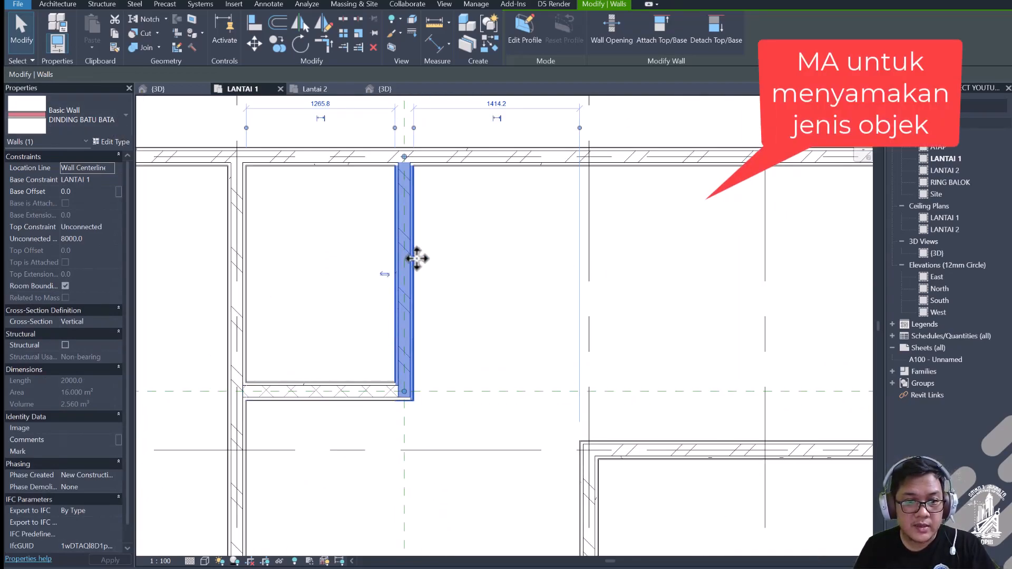
scroll(417, 258, up, 2)
click(84, 118)
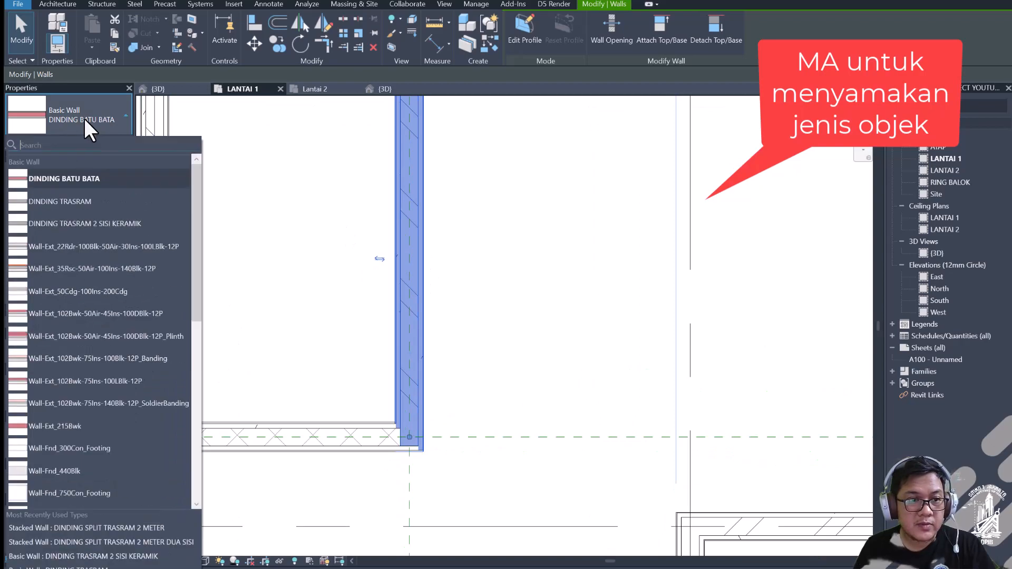
click(326, 179)
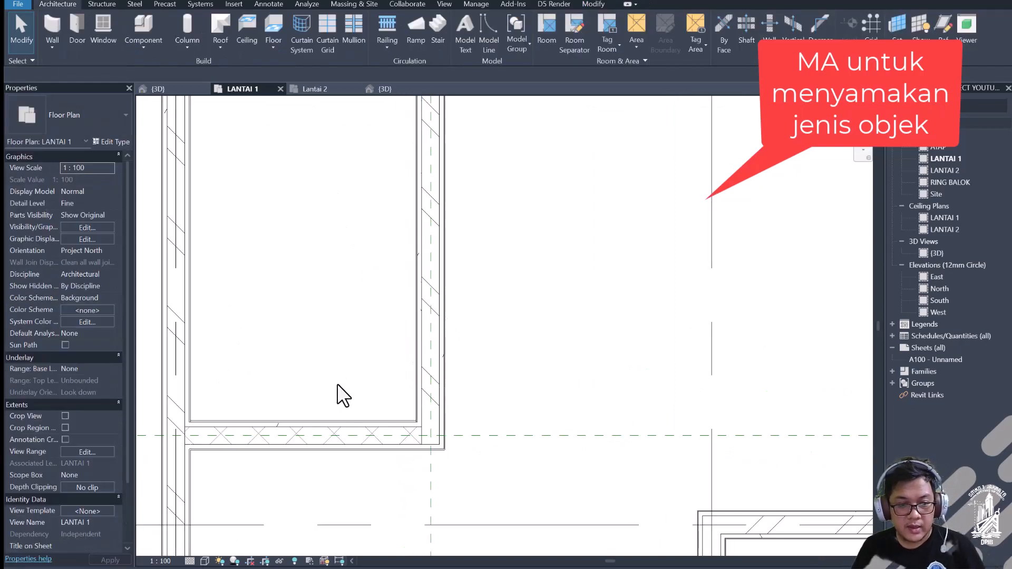
Step: Match the bathroom's east wall to the stacked type of its south wall with Match Type Properties
key(m)
key(a)
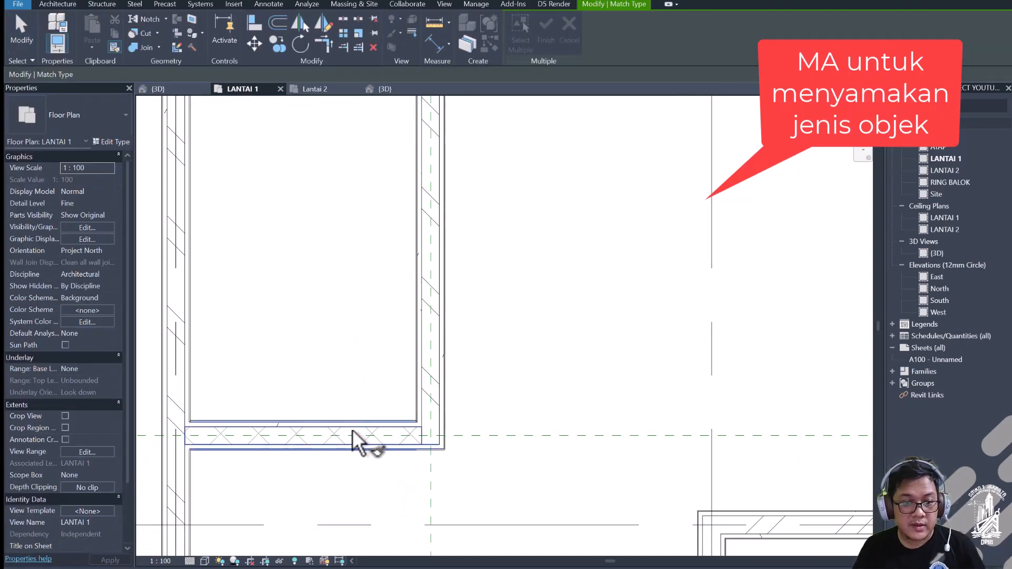
click(430, 301)
middle_drag(467, 311, 455, 386)
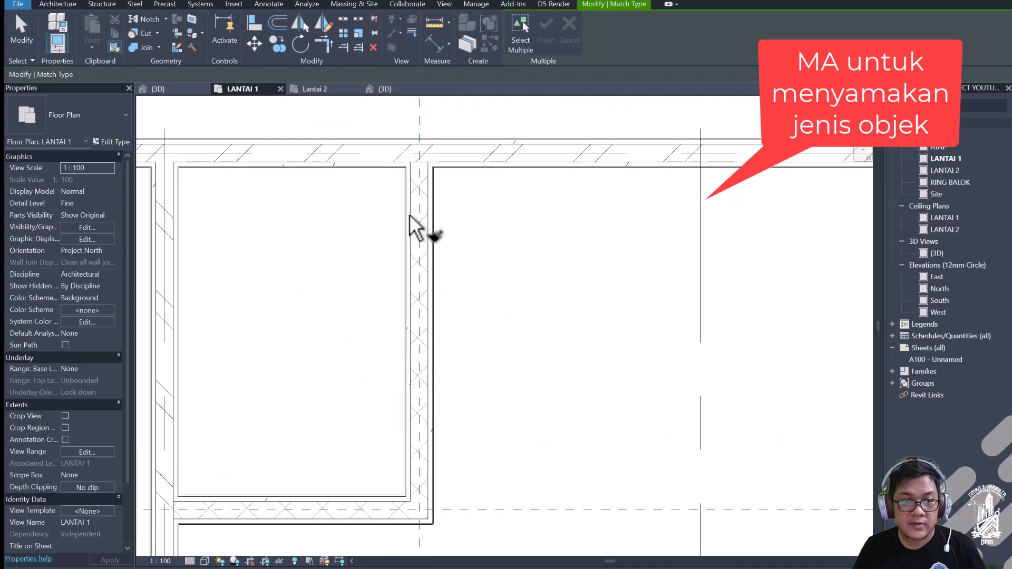
mouse_move(408, 312)
middle_down()
mouse_move(513, 294)
mouse_move(409, 332)
mouse_move(405, 355)
middle_up()
scroll(375, 279, down, 2)
scroll(375, 279, up, 1)
key(m)
key(a)
key(Escape)
key(Escape)
Step: Split the long wall along the KM/WC bathroom's north side at the outer faces of its east and west walls
click(424, 236)
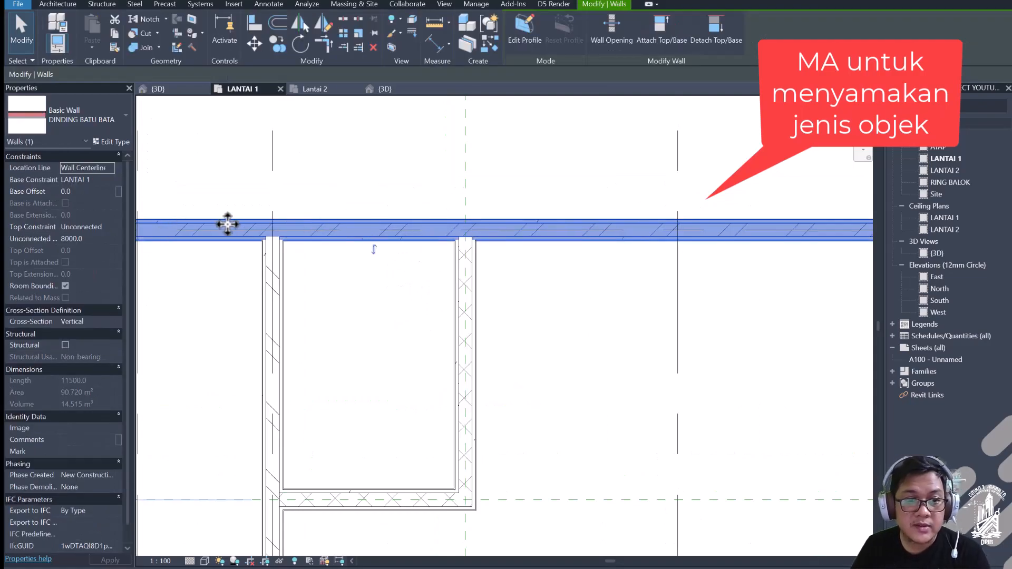
middle_drag(494, 292, 482, 286)
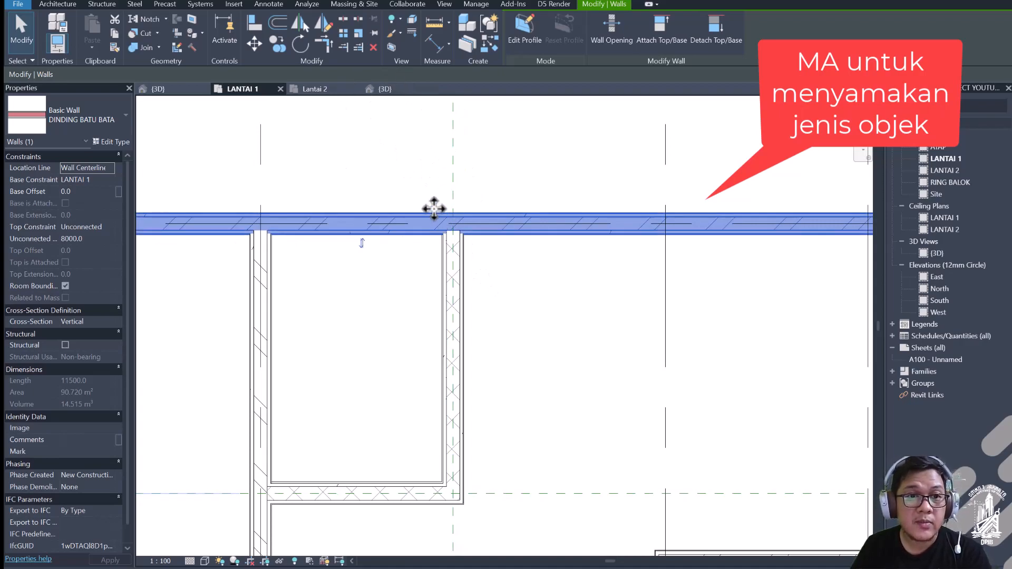
key(s)
key(l)
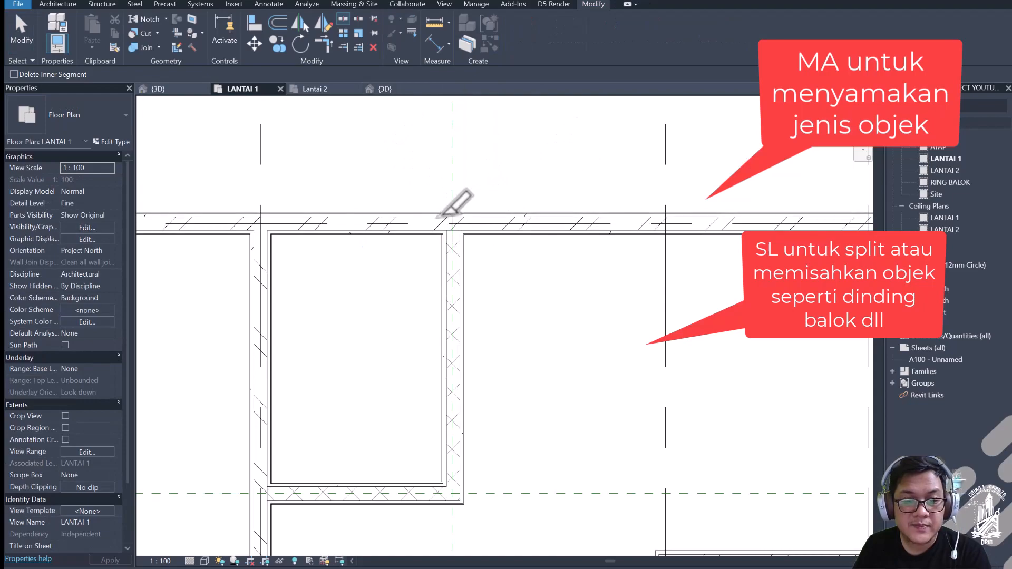
click(459, 226)
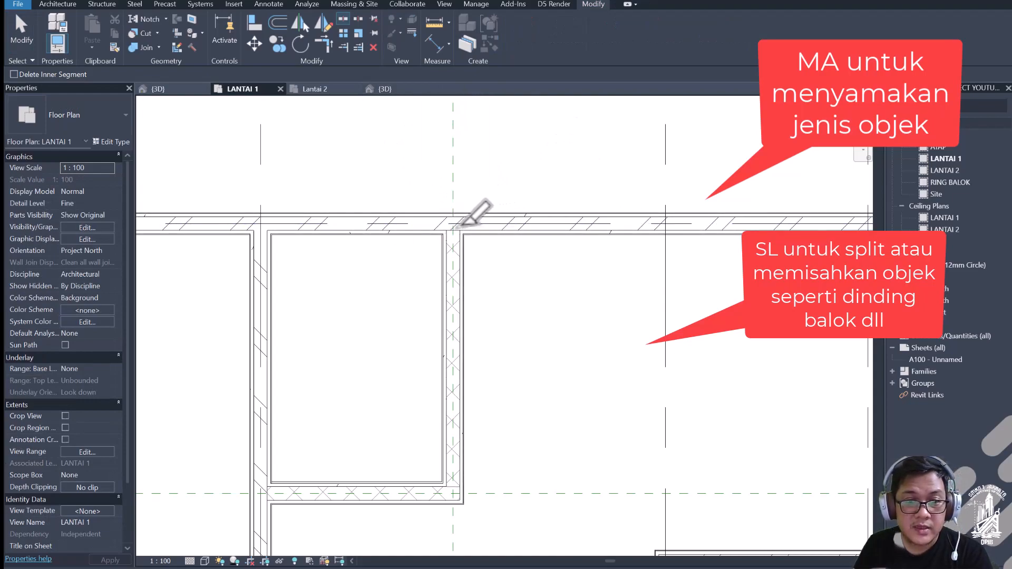
click(463, 224)
middle_drag(308, 244, 402, 241)
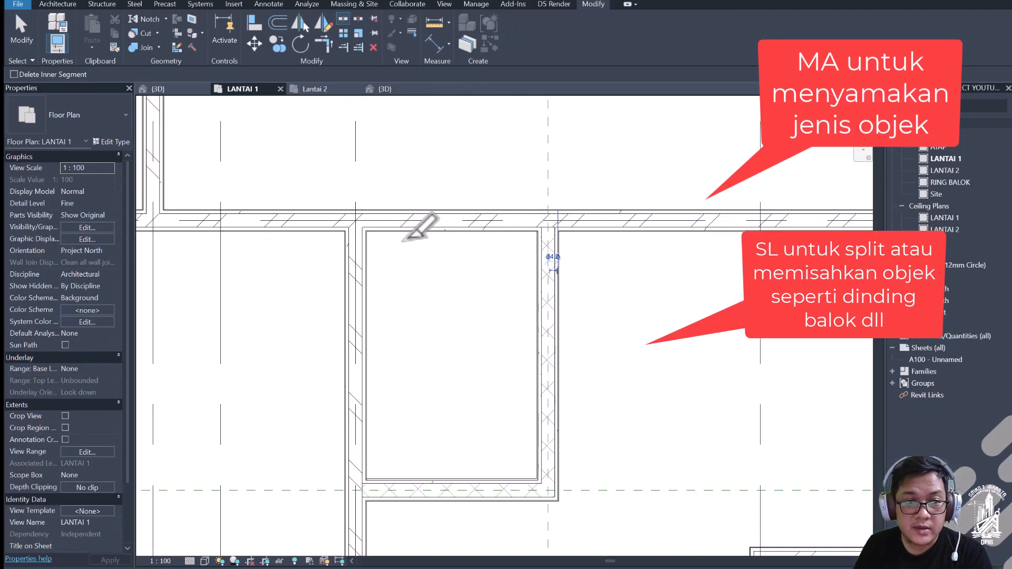
click(343, 229)
middle_drag(355, 326, 396, 179)
middle_drag(431, 271, 406, 432)
key(Escape)
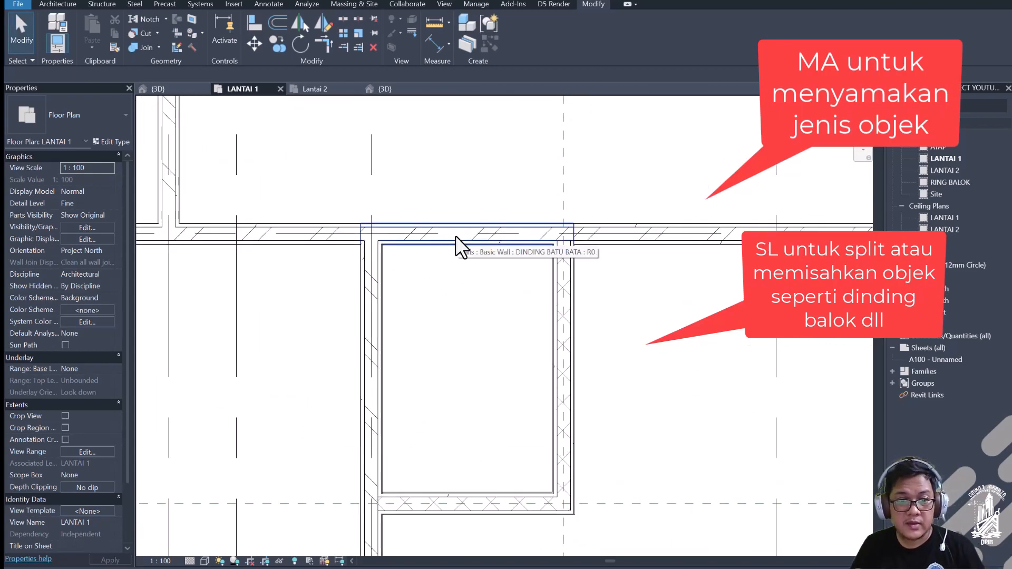
Step: Match the bathroom's north wall segment to the stacked type of its east wall and check their corner join
click(456, 235)
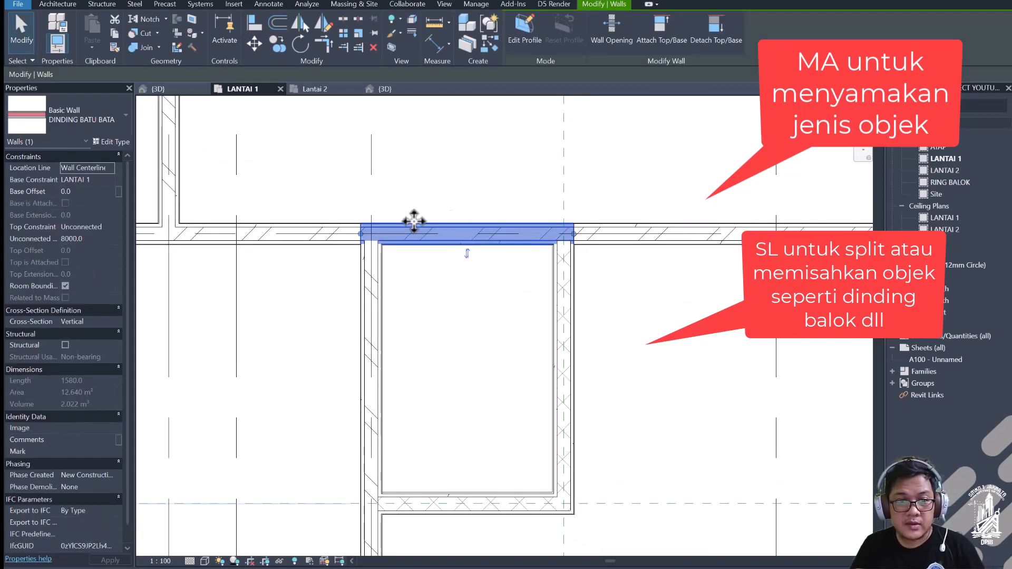
middle_drag(541, 291, 527, 291)
click(493, 274)
key(m)
key(a)
click(551, 276)
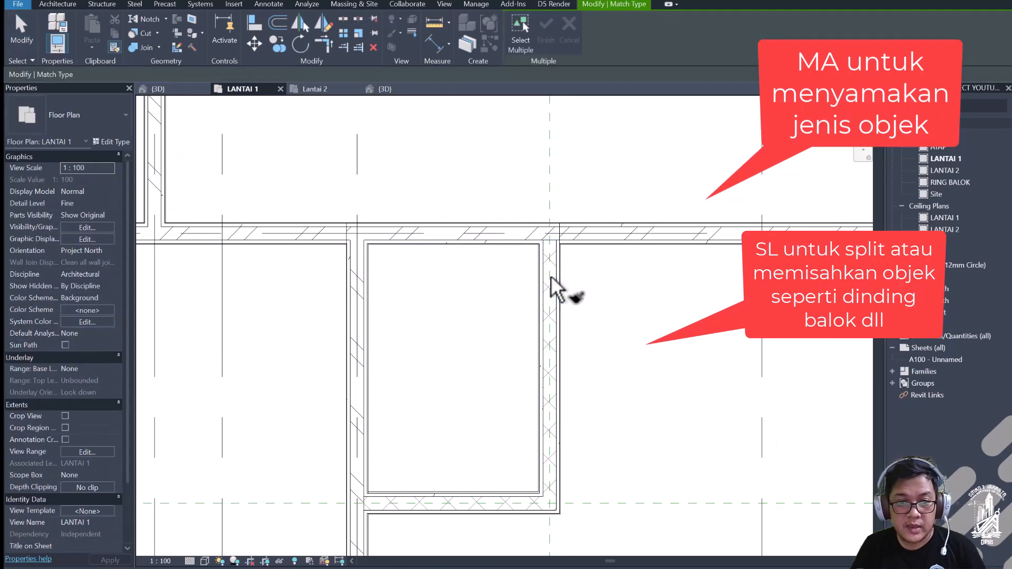
click(498, 239)
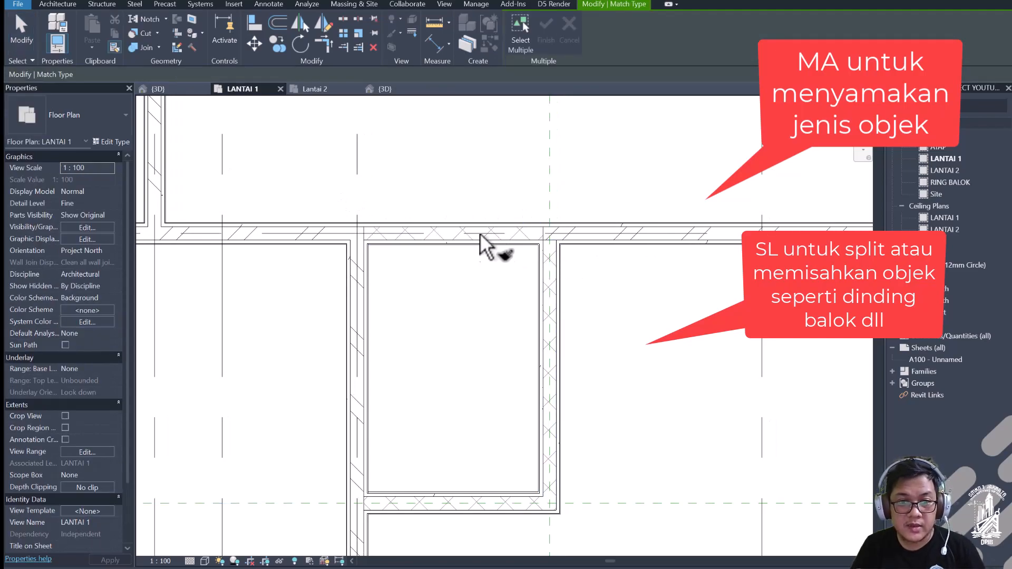
key(Escape)
scroll(521, 237, up, 2)
click(527, 236)
middle_drag(566, 259, 546, 259)
key(Escape)
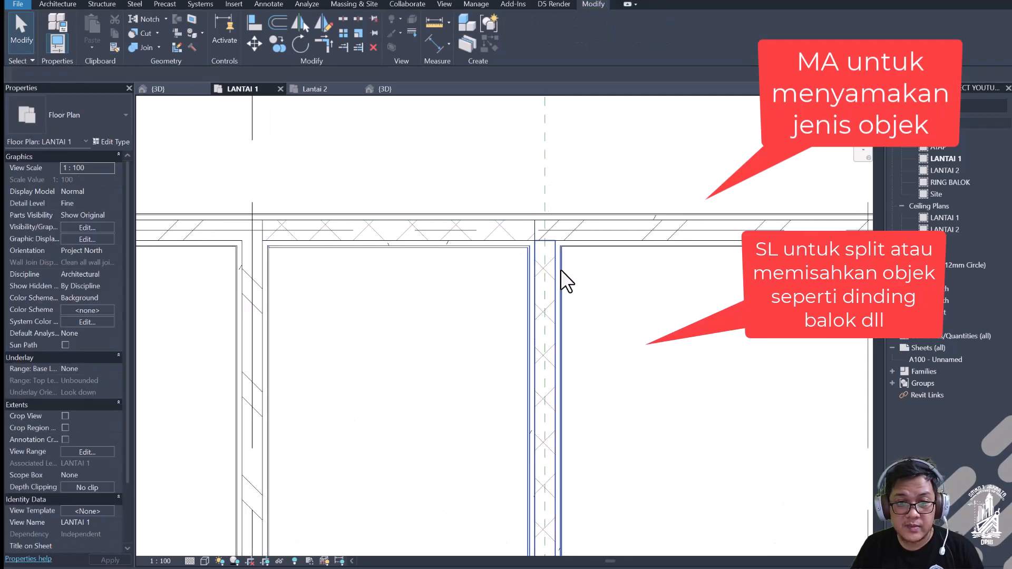
click(561, 270)
key(Escape)
Step: Split the bathroom's west wall at the outer face of its south wall
scroll(427, 250, down, 2)
middle_drag(427, 251, 504, 201)
click(391, 251)
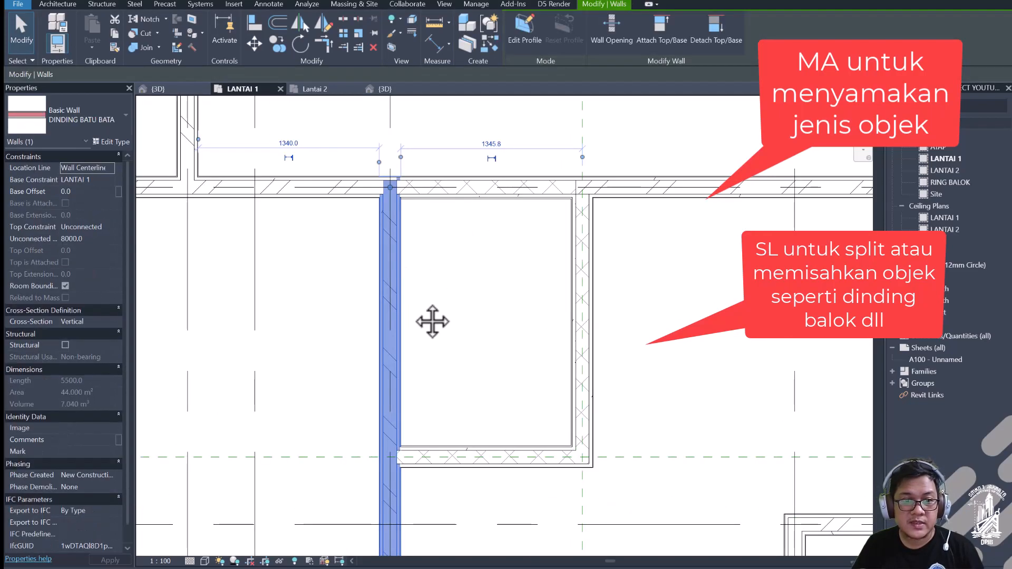
middle_drag(432, 321, 434, 246)
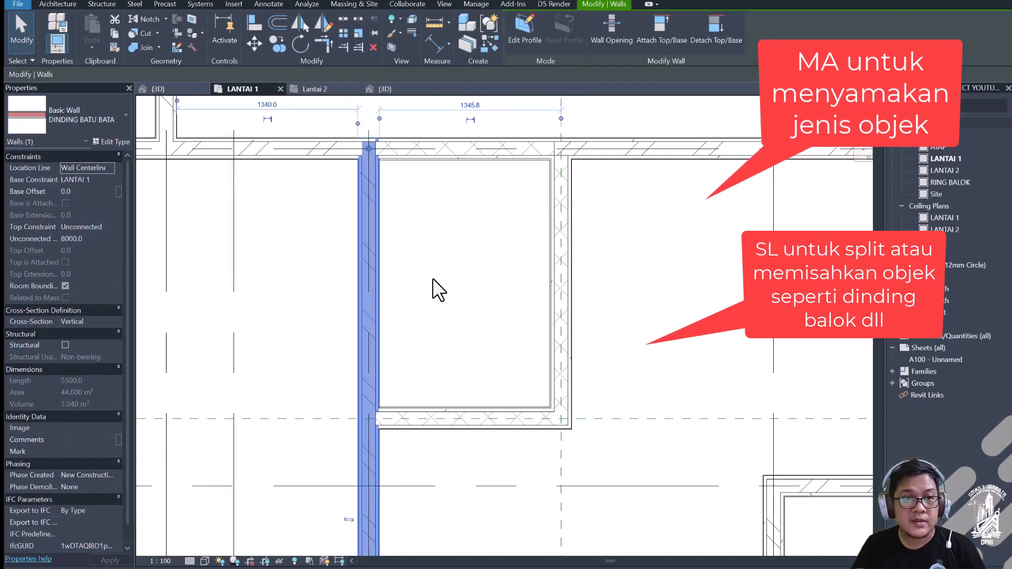
key(s)
key(l)
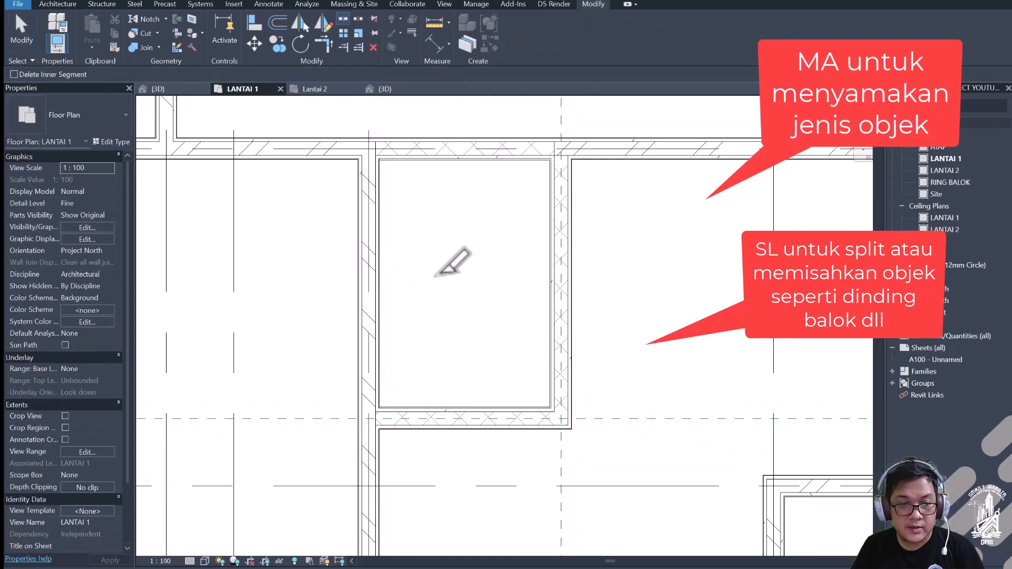
scroll(379, 402, up, 3)
click(365, 422)
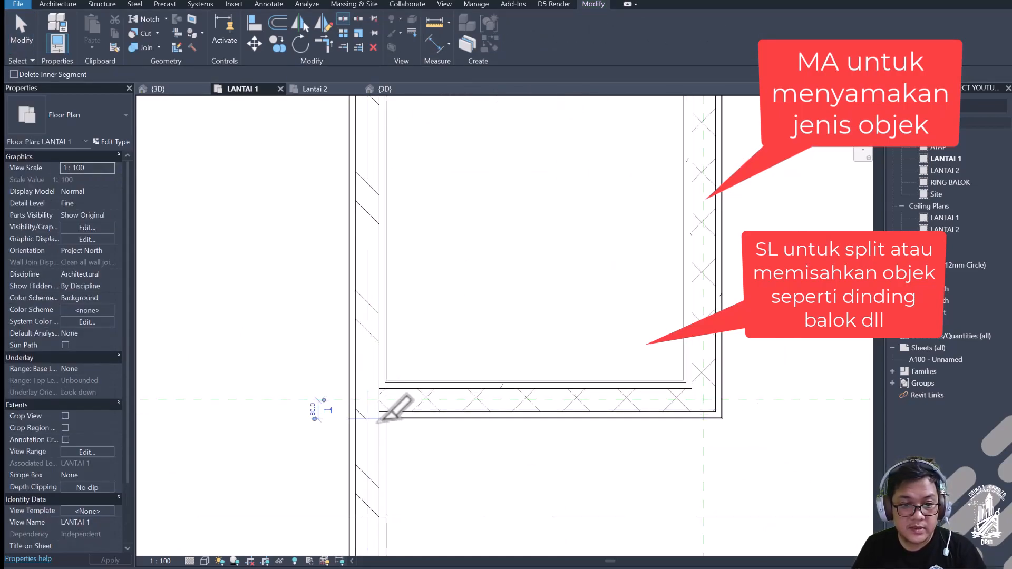
middle_drag(371, 355, 413, 393)
key(Escape)
scroll(413, 393, down, 2)
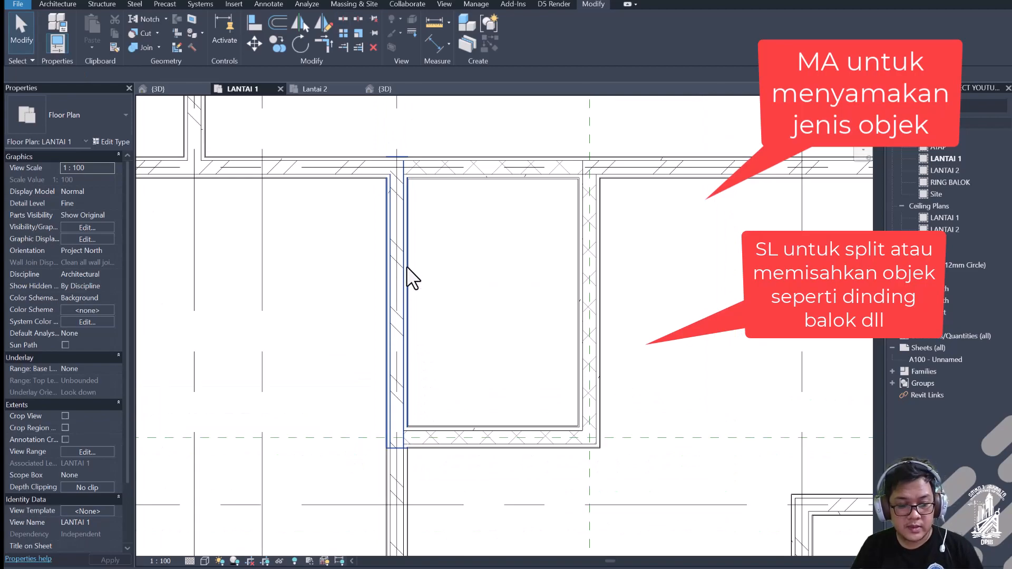
Step: Match the bathroom's west wall segment to the stacked type DINDING SPLIT TRASRAM 2 METER
key(m)
key(a)
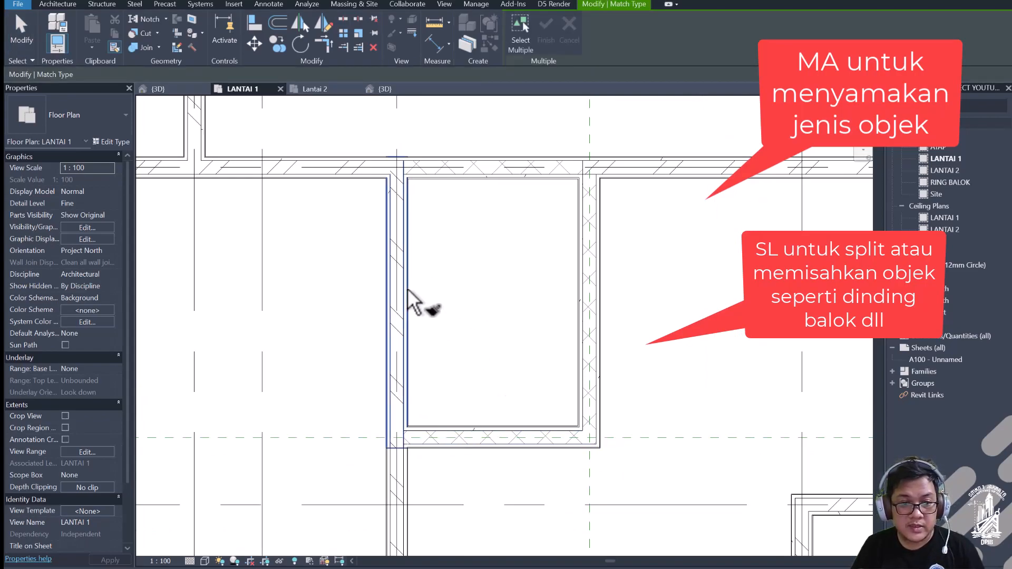
click(401, 287)
scroll(384, 226, up, 2)
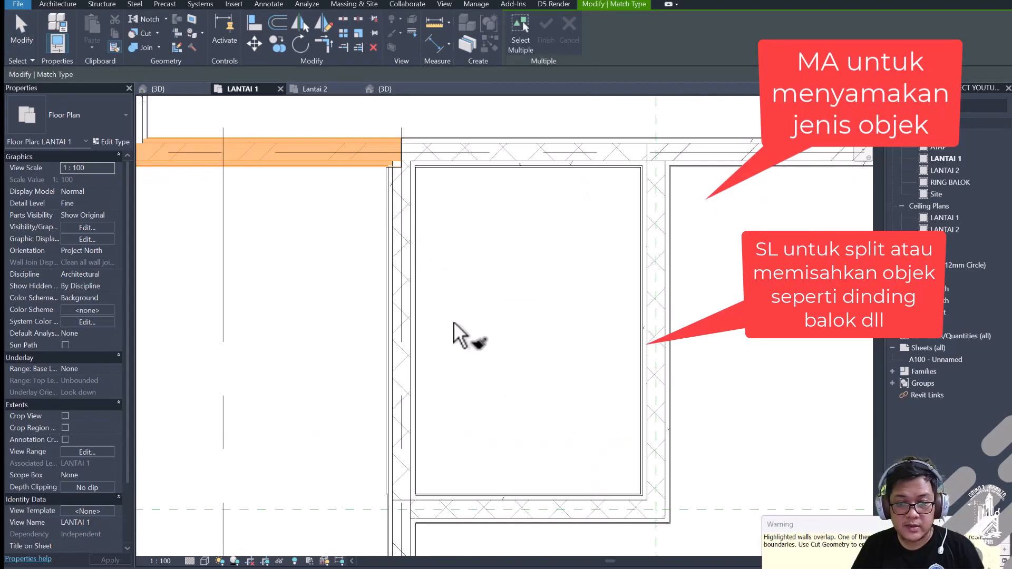
scroll(537, 385, down, 1)
key(Escape)
key(Escape)
scroll(450, 287, up, 2)
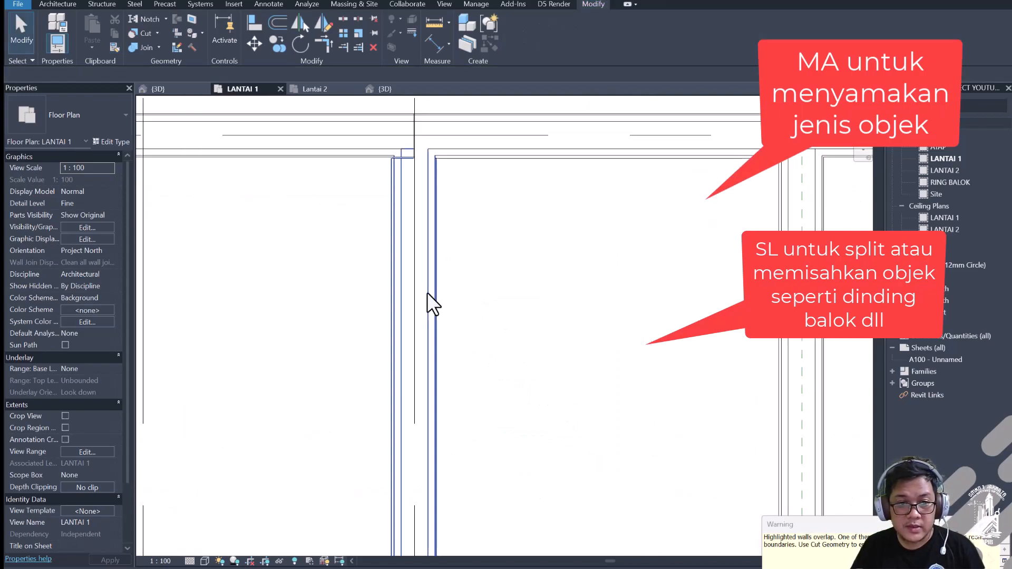
scroll(416, 279, down, 1)
Step: Flip the orientation of the bathroom's west stacked wall
click(442, 271)
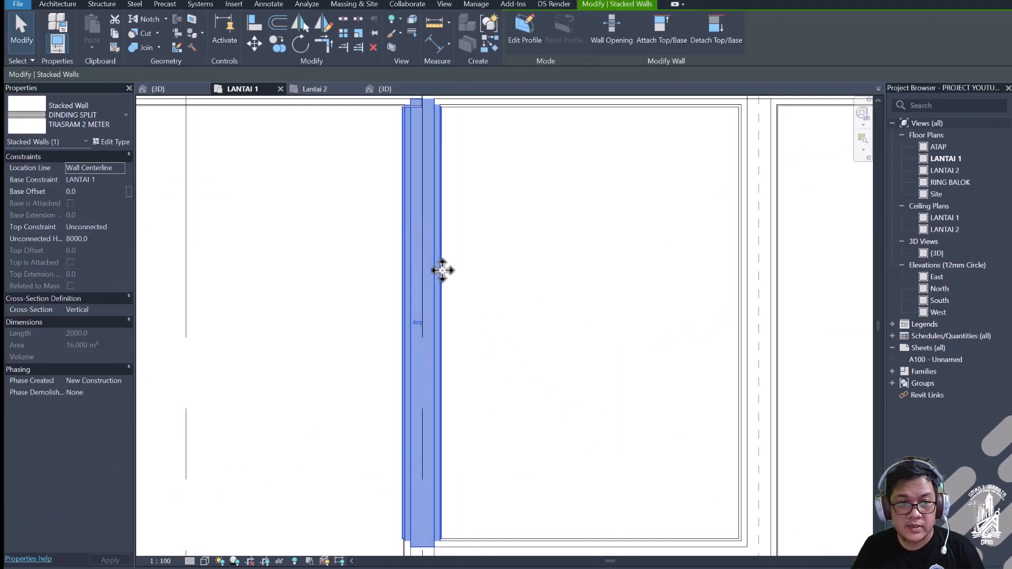
scroll(391, 316, down, 1)
scroll(415, 291, up, 3)
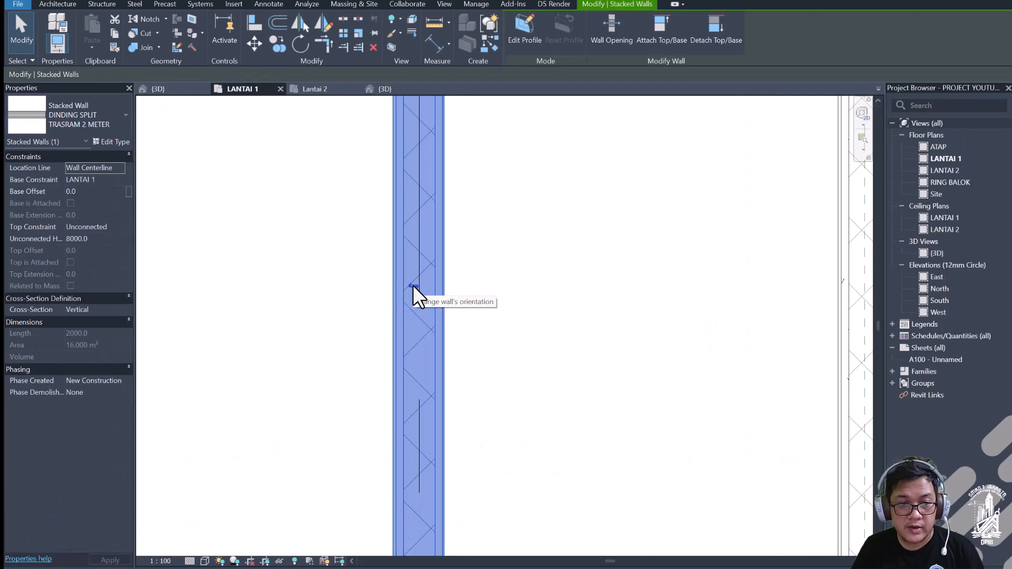
scroll(413, 286, down, 2)
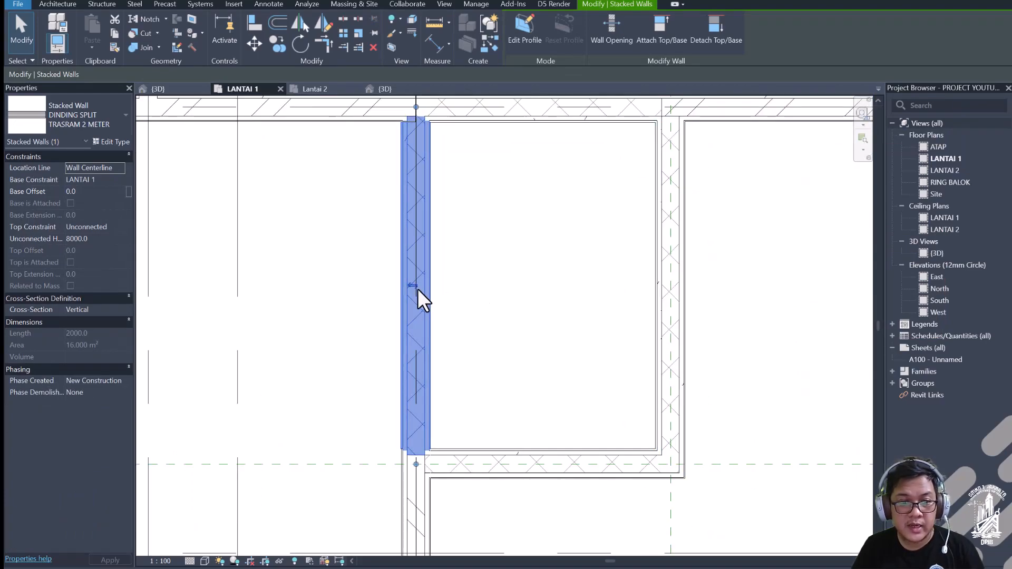
click(412, 286)
click(498, 300)
Step: Examine the layers and corner joins of the stacked walls around the bathroom in plan
middle_drag(527, 319, 420, 304)
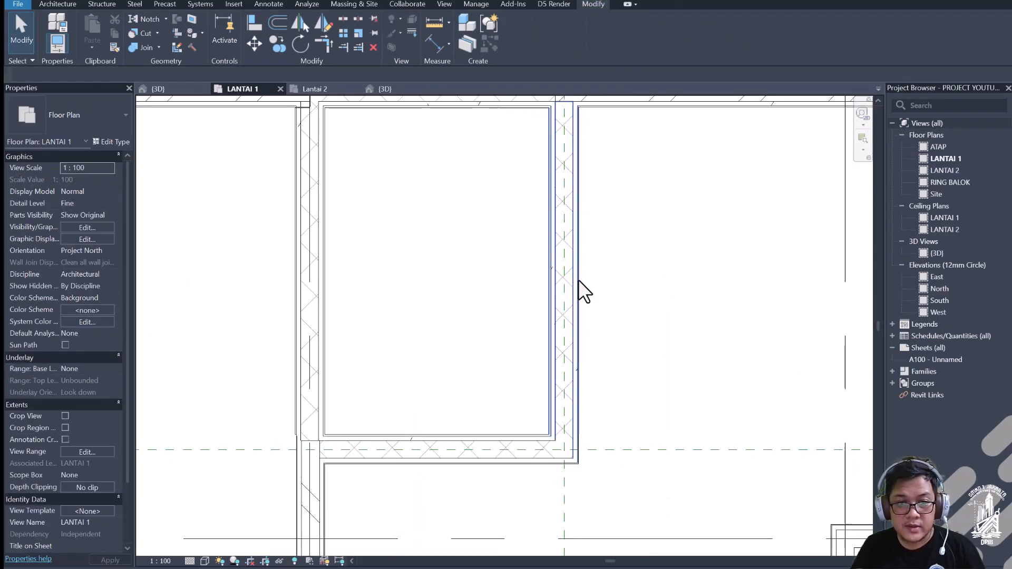
scroll(566, 389, up, 5)
scroll(543, 446, down, 6)
middle_drag(428, 350, 494, 306)
middle_drag(426, 117, 418, 201)
scroll(418, 202, up, 5)
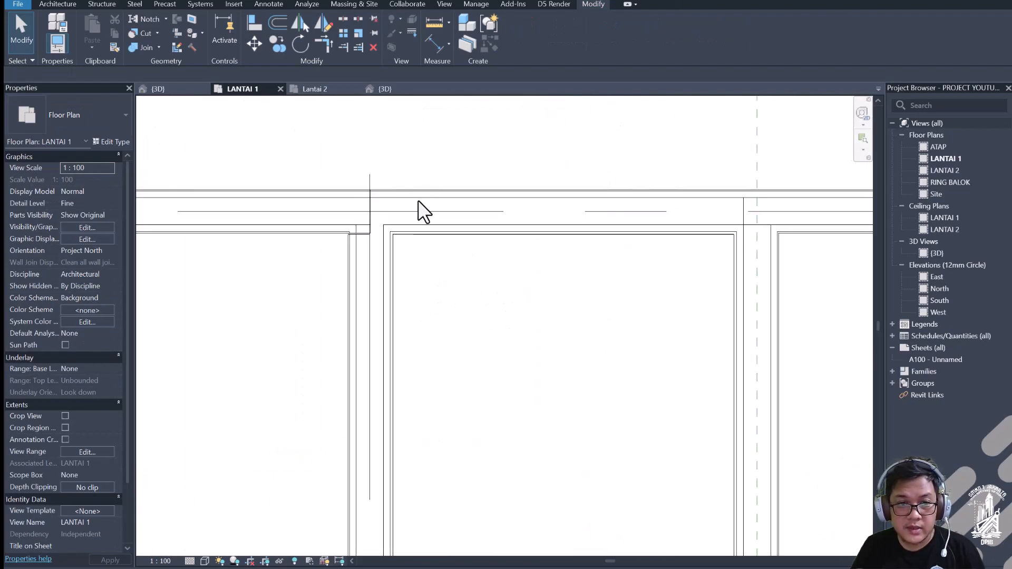
scroll(495, 264, down, 5)
middle_drag(567, 298, 525, 254)
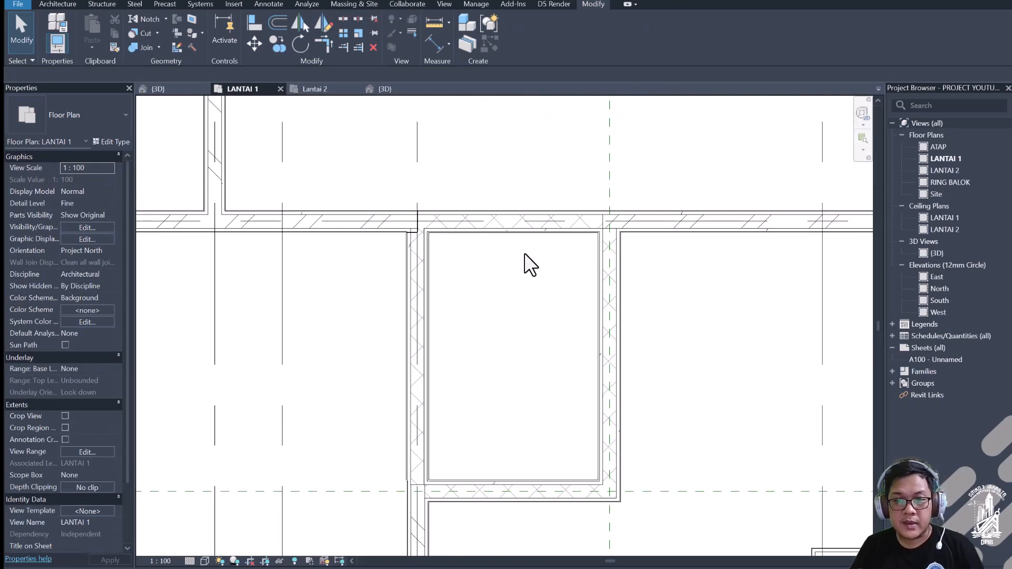
Step: Open the {3D} view, bring the house walls into sight and switch the projection to perspective
double_click(936, 252)
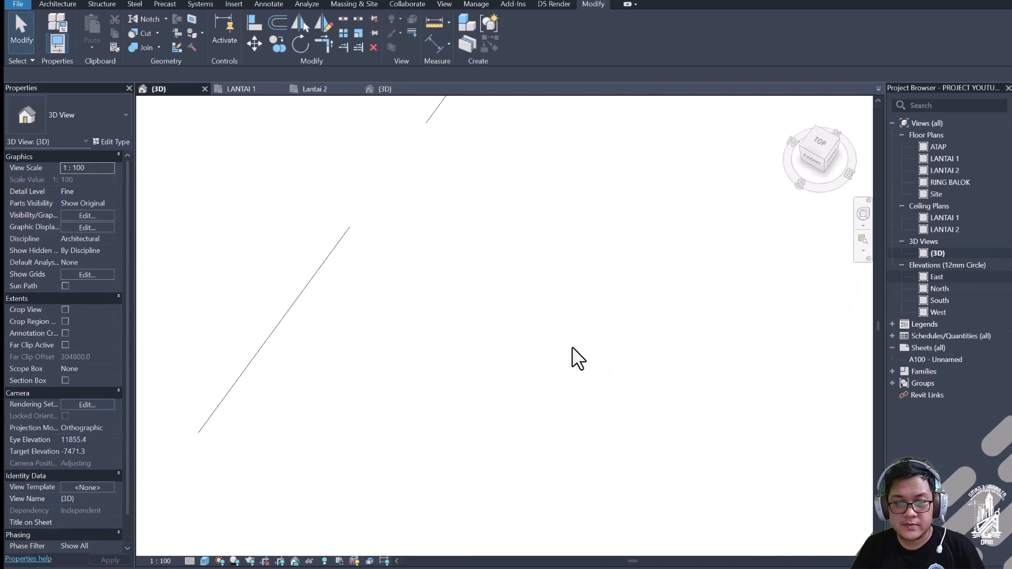
scroll(625, 339, up, 5)
scroll(548, 348, up, 1)
middle_drag(518, 127, 476, 315)
scroll(508, 245, down, 4)
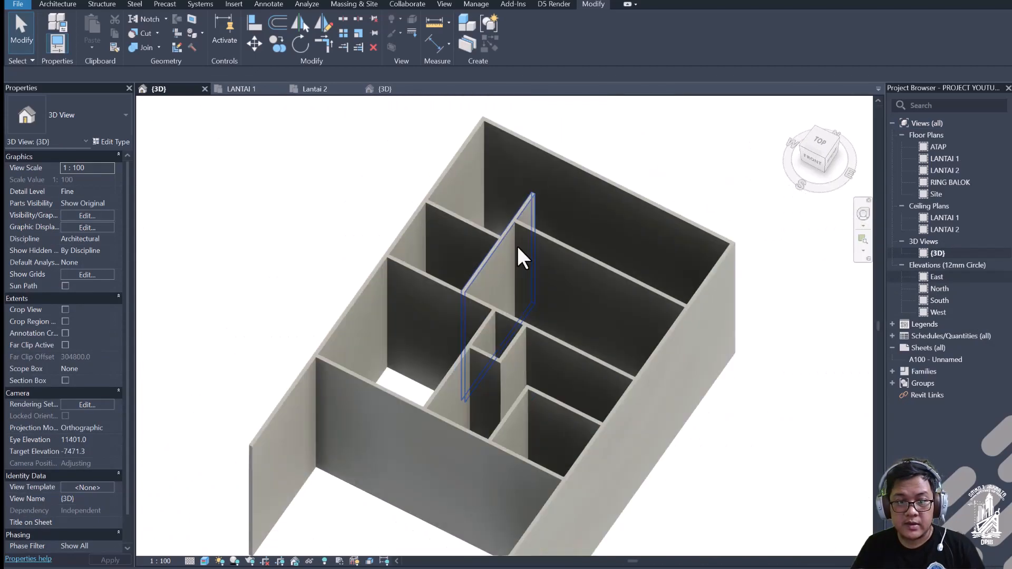
scroll(498, 380, up, 5)
scroll(498, 314, down, 4)
middle_drag(565, 283, 555, 283)
scroll(555, 283, down, 2)
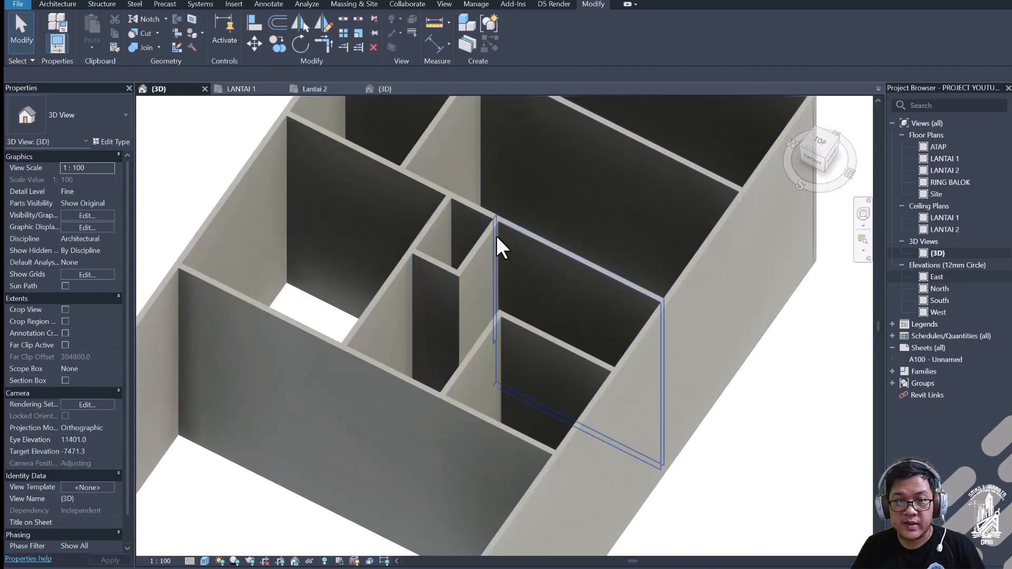
scroll(499, 244, down, 2)
right_click(843, 152)
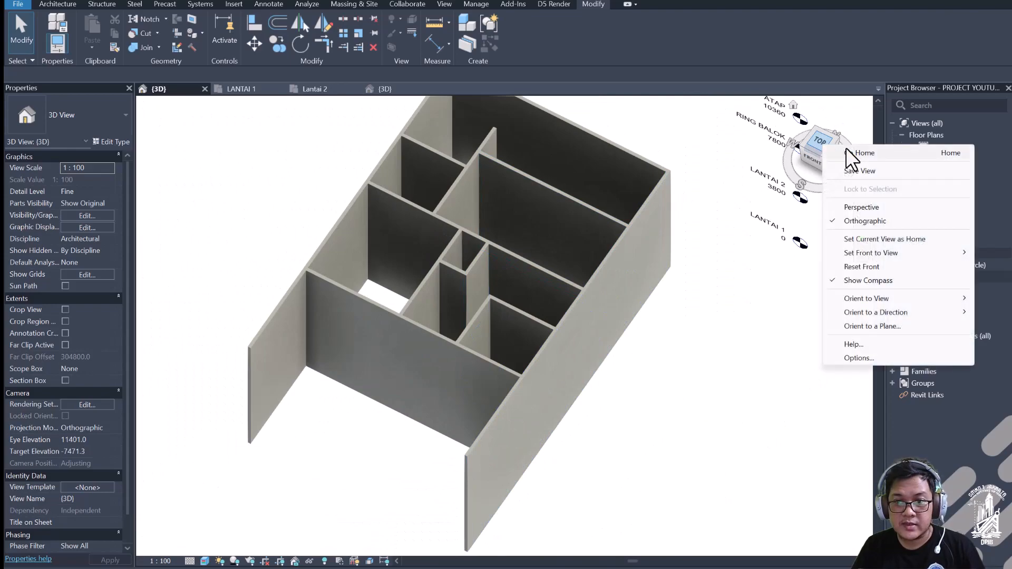
click(856, 208)
Step: Inspect the bathroom's stacked walls from above and inside in the perspective view
scroll(652, 359, down, 5)
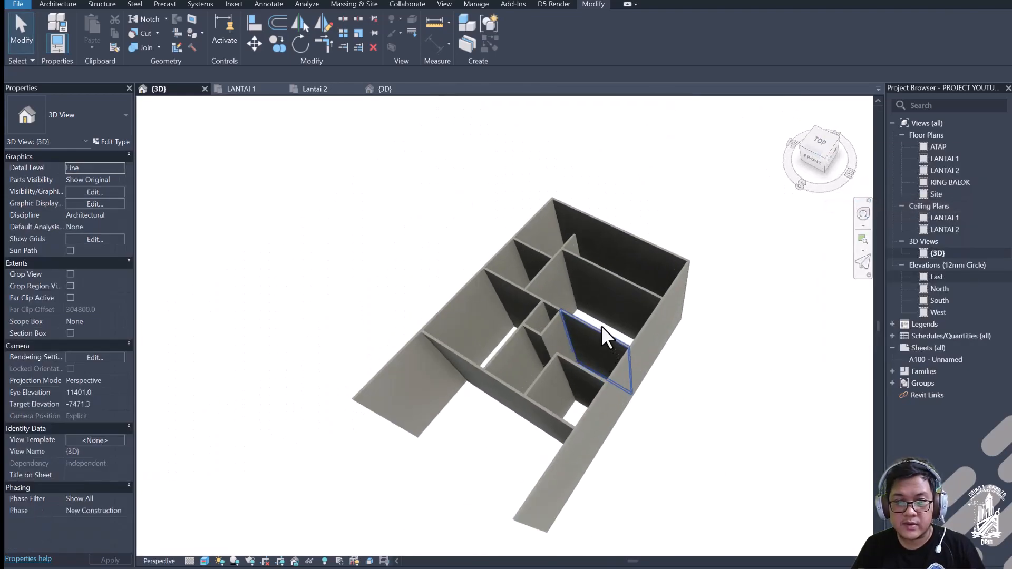
scroll(600, 325, up, 3)
shift+middle_drag(628, 376, 628, 349)
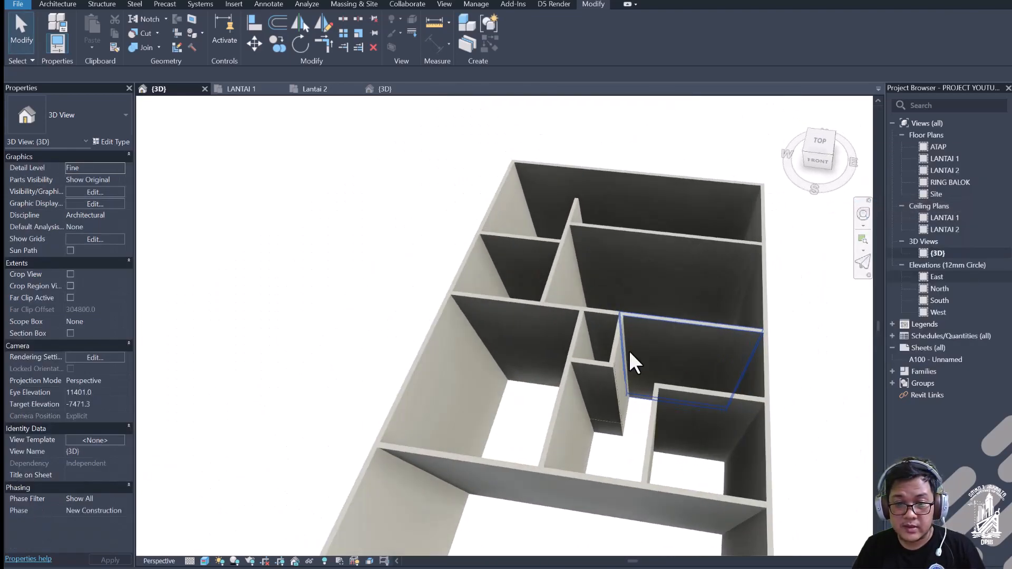
scroll(635, 395, up, 5)
scroll(641, 442, down, 5)
shift+middle_drag(560, 406, 591, 374)
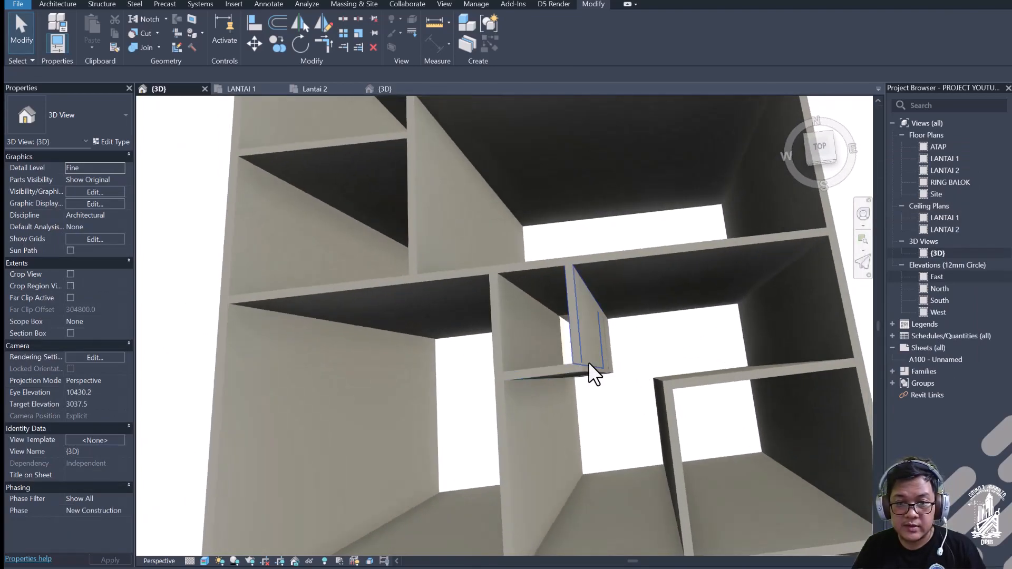
scroll(558, 330, up, 5)
scroll(558, 330, down, 5)
scroll(600, 344, up, 5)
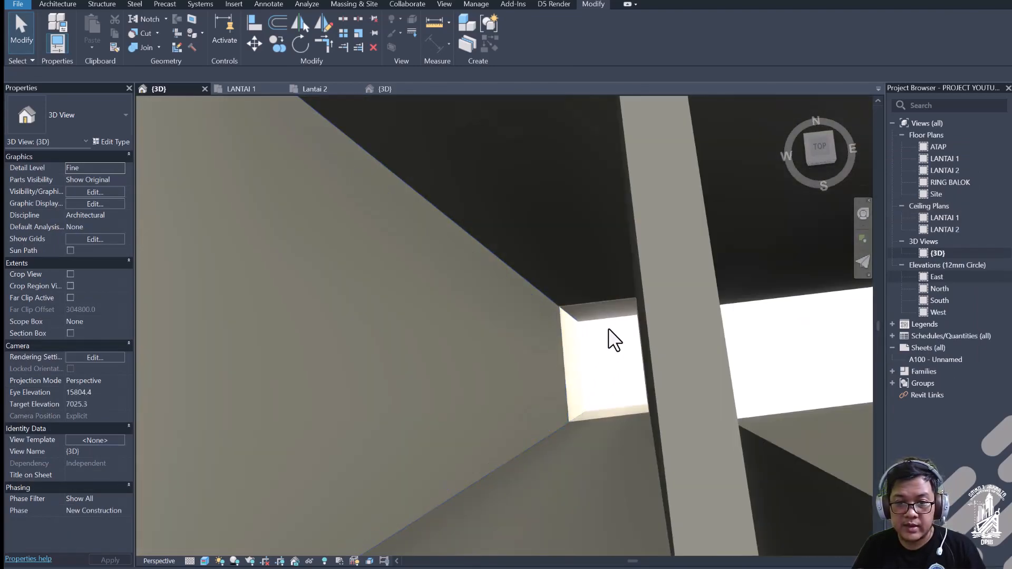
Step: Select the house's long east outer wall in 3D to examine it as a single instance
scroll(610, 339, down, 5)
scroll(560, 323, down, 5)
shift+middle_drag(560, 323, 628, 321)
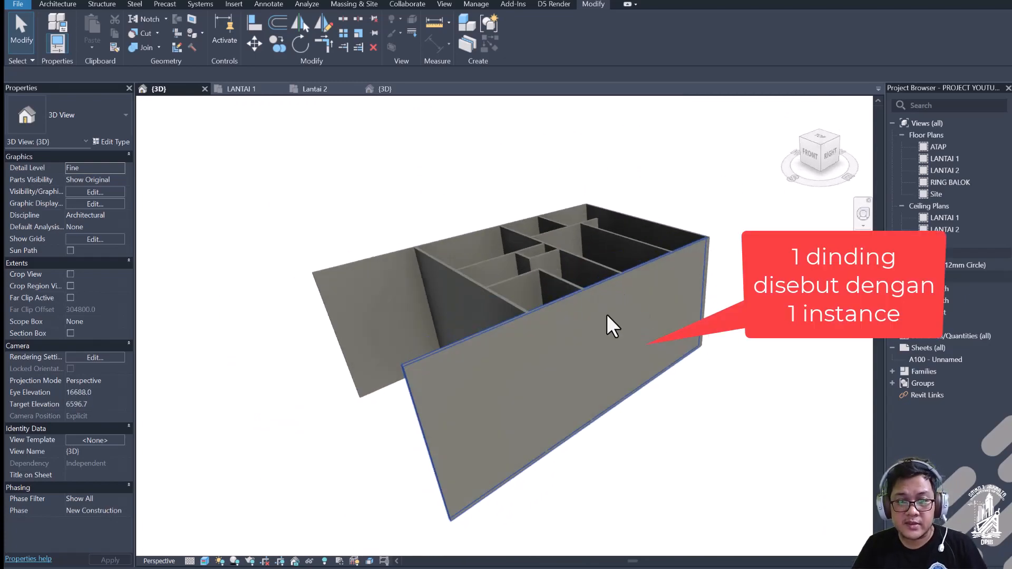
click(618, 295)
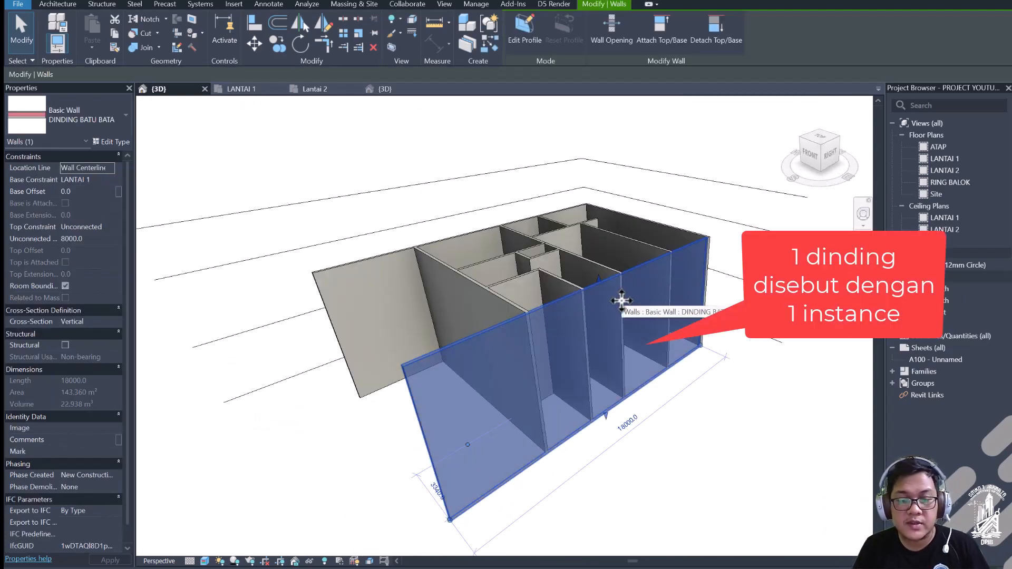
middle_drag(633, 342, 569, 332)
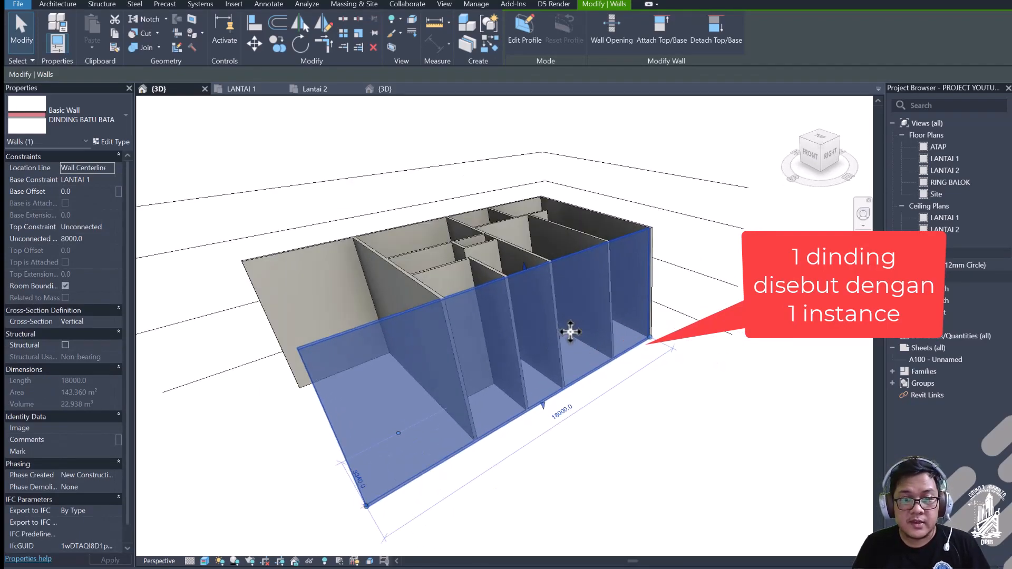
Step: Check the long east outer wall's height against the levels in the East elevation
key(Escape)
scroll(457, 340, up, 2)
shift+middle_drag(456, 341, 498, 349)
click(504, 298)
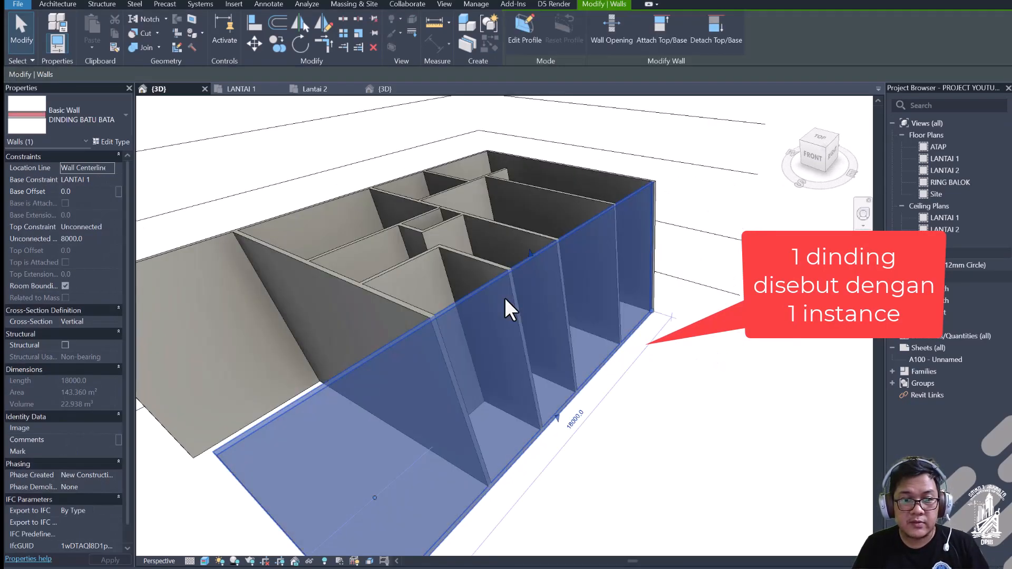
shift+middle_drag(504, 298, 583, 250)
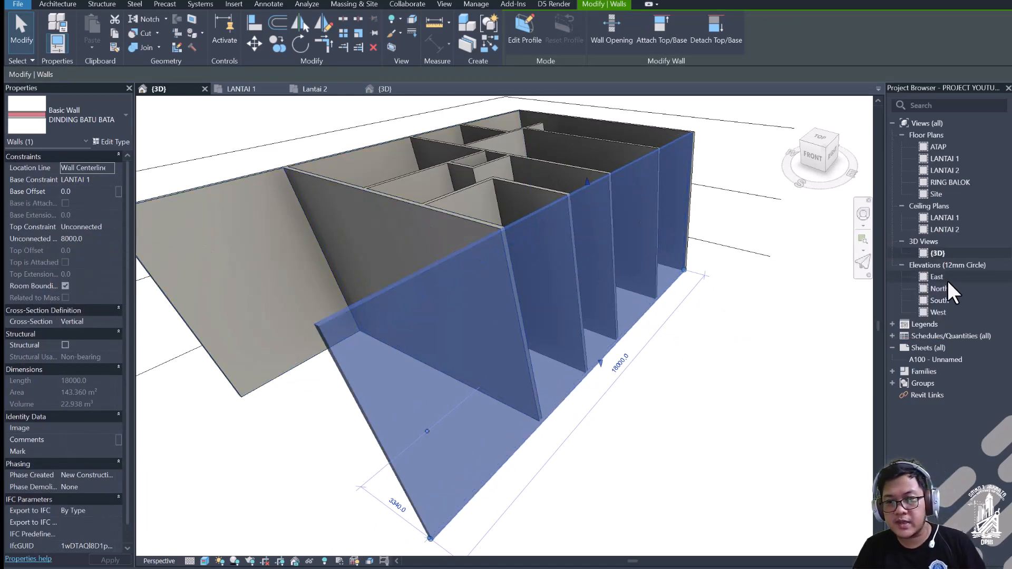
double_click(948, 279)
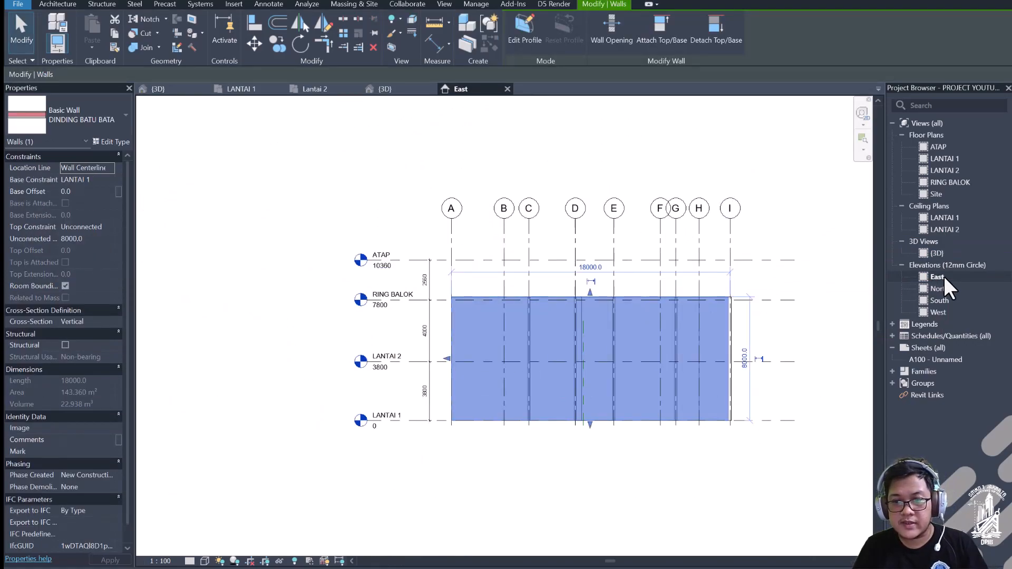
scroll(405, 311, up, 3)
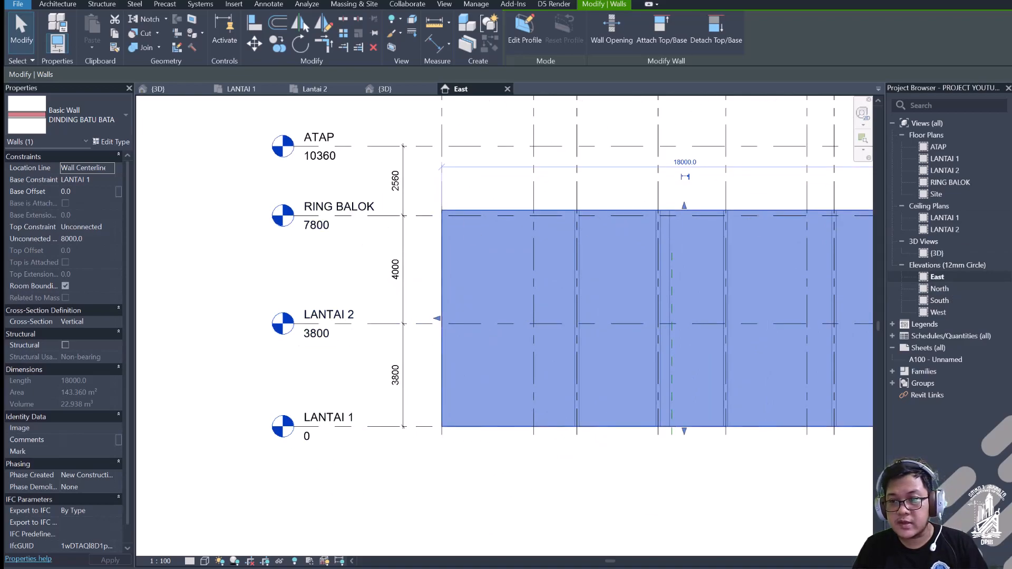
Step: Return to the {3D} view and set the east outer wall's top constraint to Up to level: LANTAI 2
double_click(935, 254)
shift+middle_drag(671, 287, 533, 276)
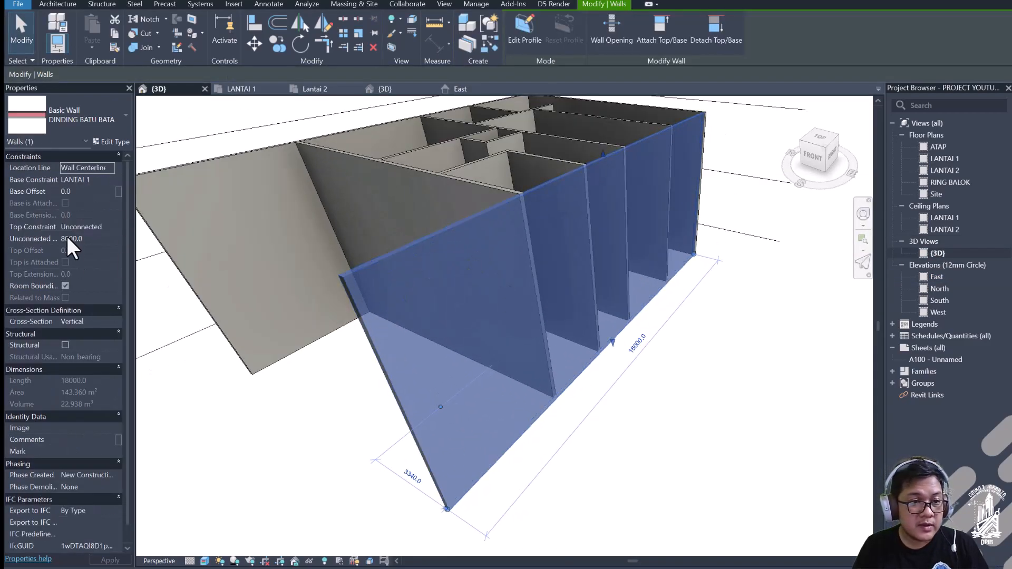
click(77, 226)
click(110, 227)
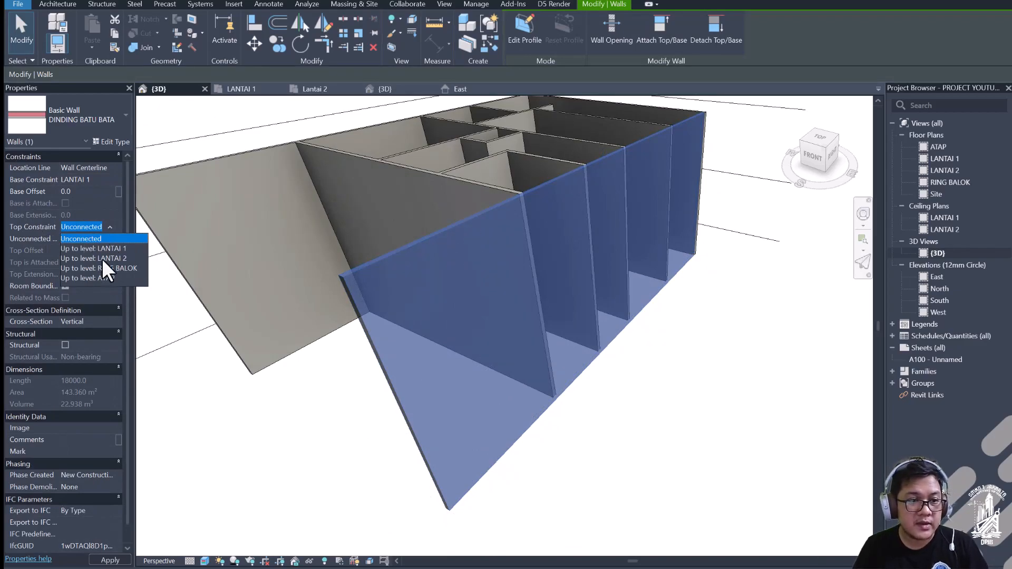
click(102, 258)
click(363, 452)
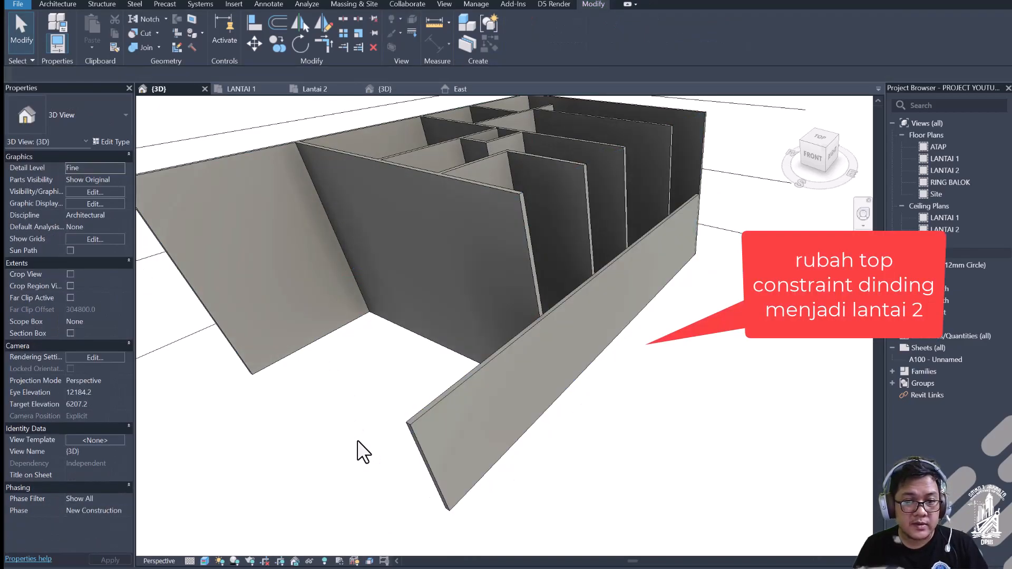
shift+middle_drag(589, 422, 517, 452)
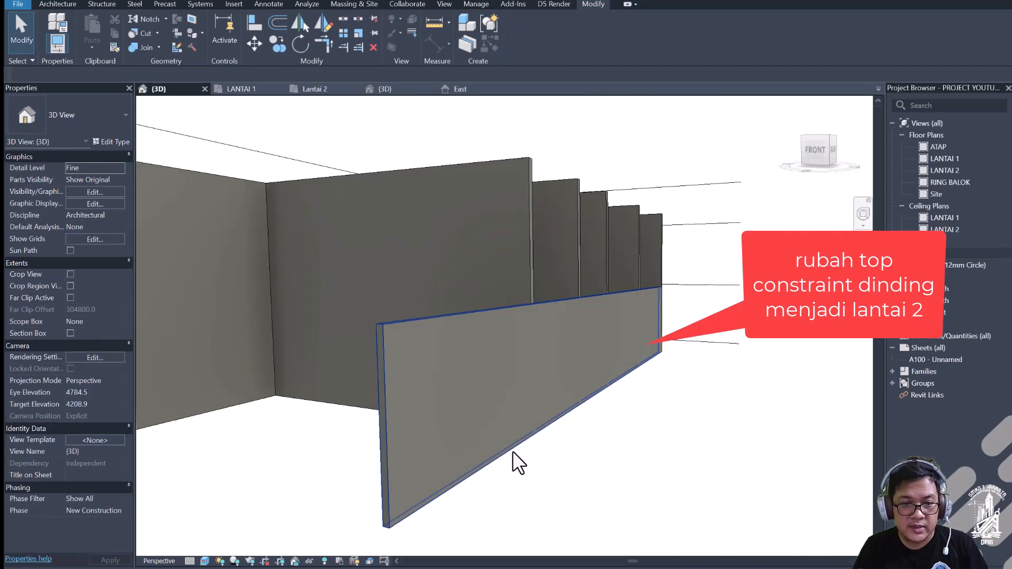
Step: Set the top constraint of the front cross wall between the two long outer walls to Up to level: LANTAI 2
shift+middle_drag(493, 309, 522, 283)
click(522, 283)
click(87, 227)
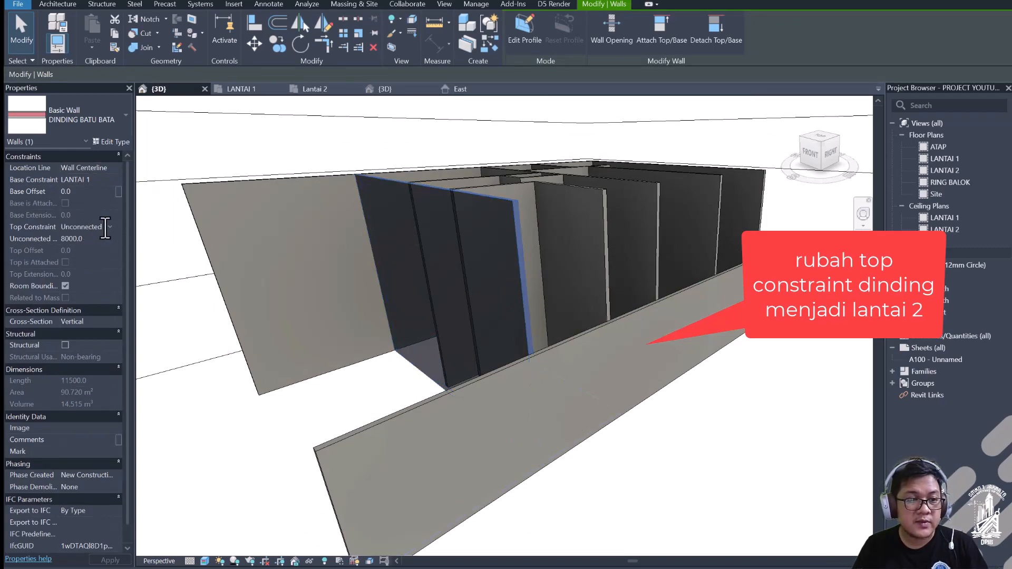
click(109, 226)
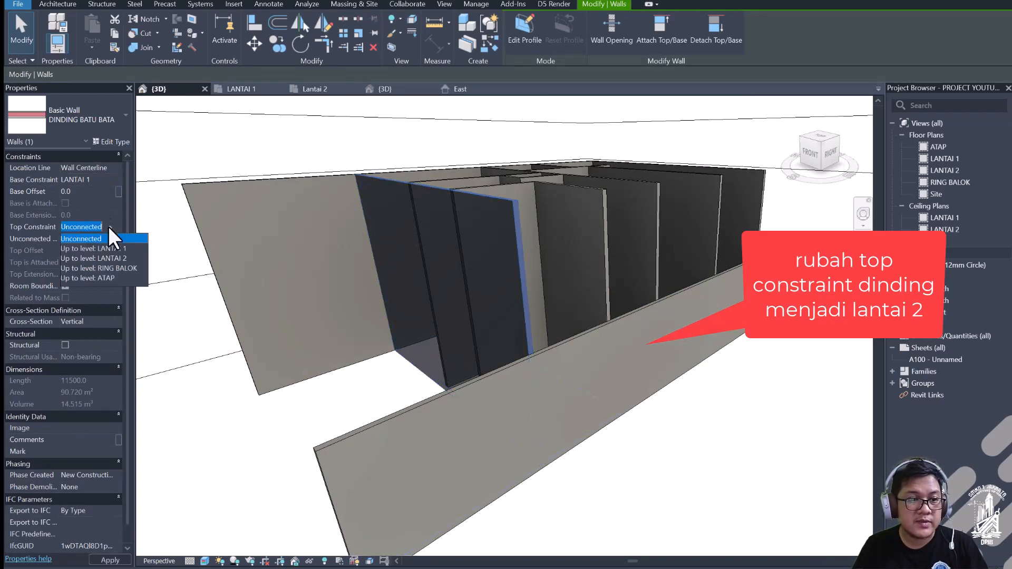
click(120, 257)
key(Escape)
scroll(514, 331, up, 3)
shift+middle_drag(514, 331, 522, 341)
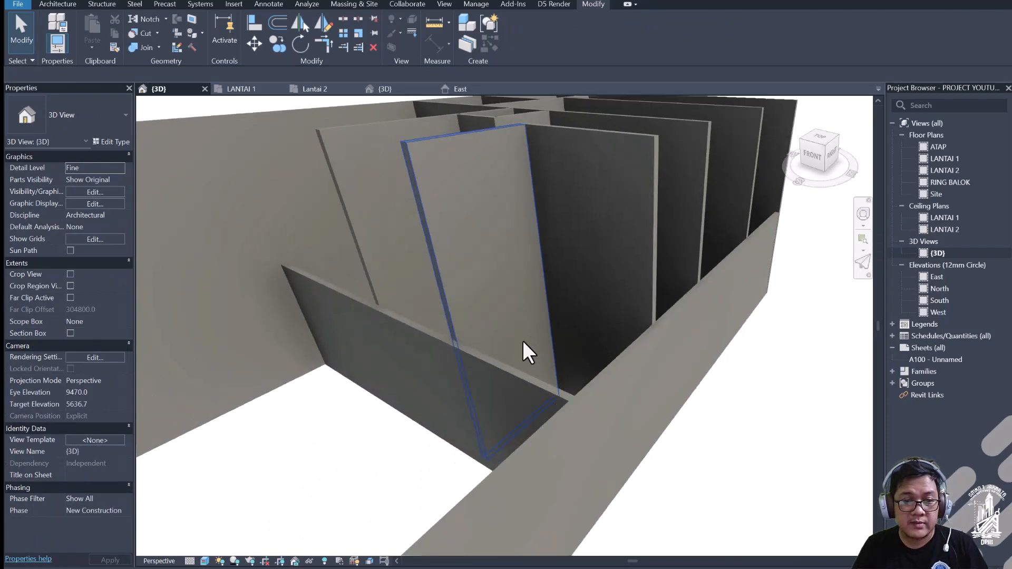
Step: Examine the height constraints of the interior partitions behind the front cross wall, one wall at a time
scroll(523, 340, down, 2)
click(574, 274)
key(Escape)
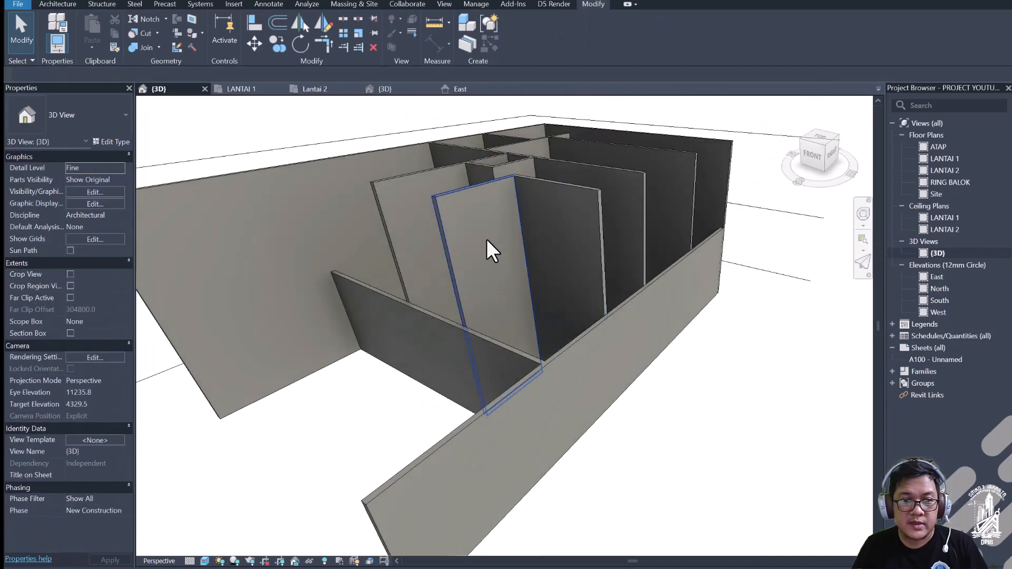
click(486, 239)
click(553, 219)
key(Escape)
click(564, 216)
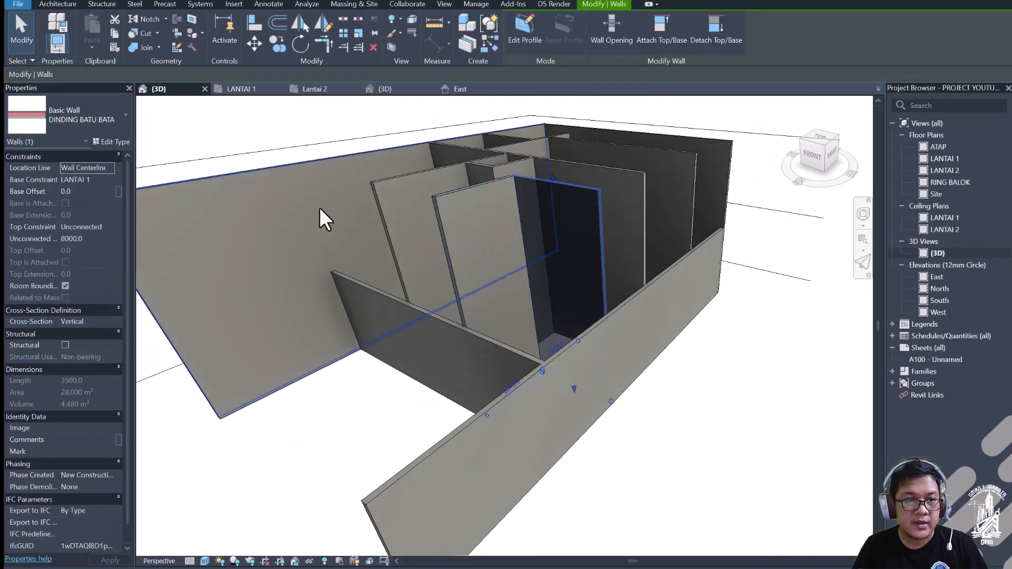
key(Escape)
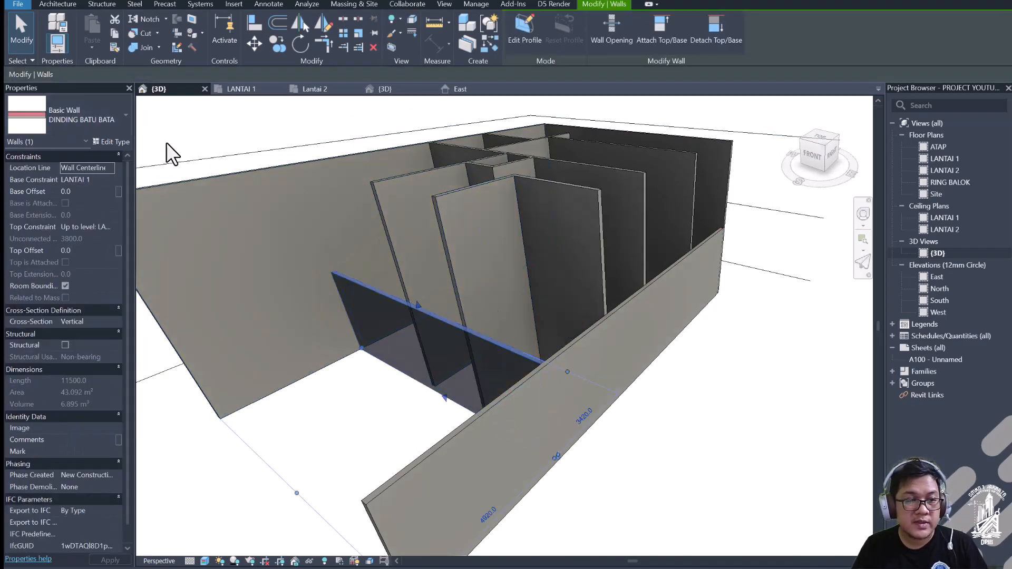
key(Escape)
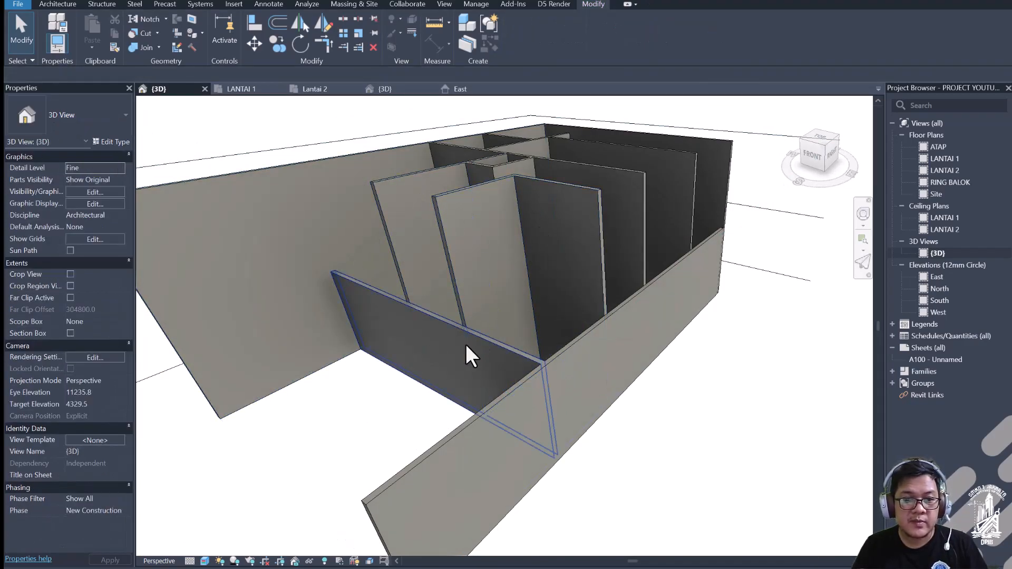
Step: Compare the front cross wall's top constraint with that of the full-height partition beside the east outer wall
shift+middle_drag(465, 344, 499, 296)
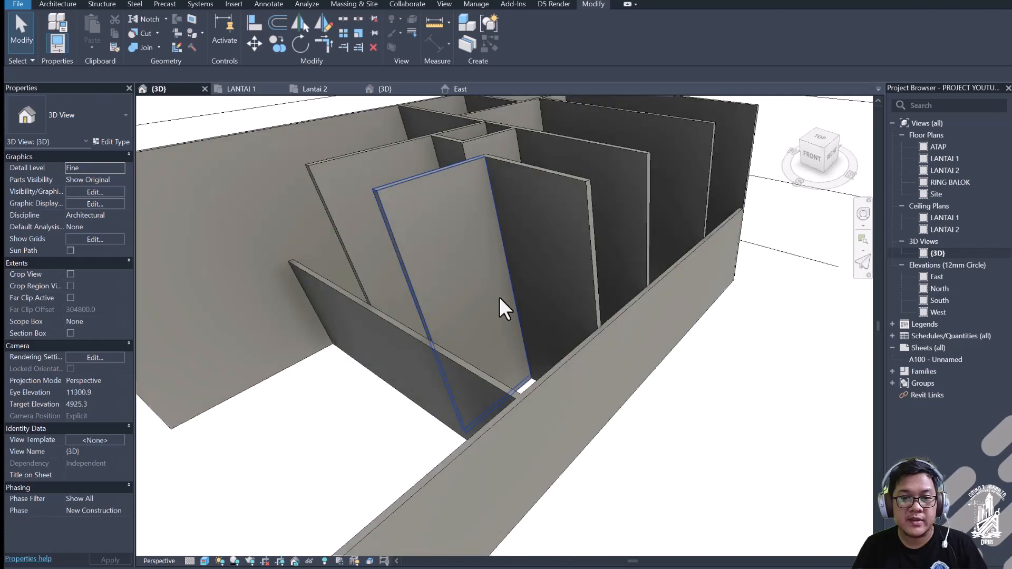
click(537, 241)
mouse_move(462, 375)
shift+middle_down()
mouse_move(499, 366)
mouse_move(450, 363)
shift+middle_up()
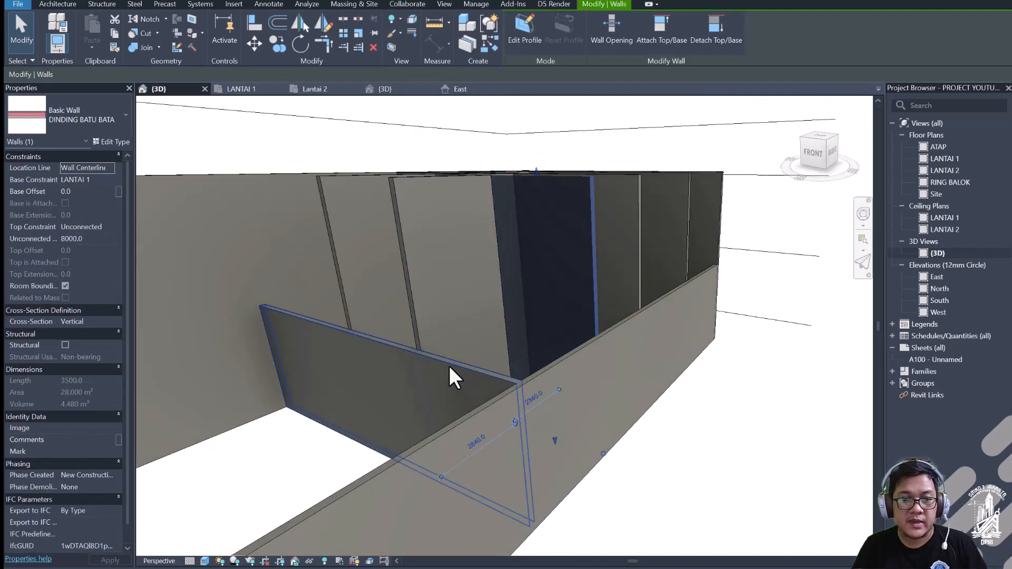
click(450, 364)
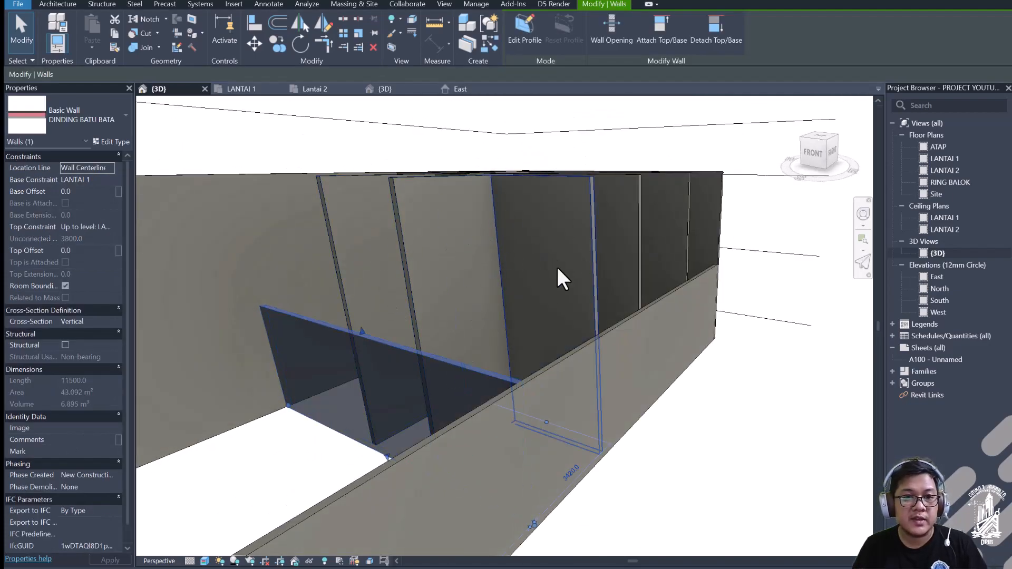
key(Escape)
click(536, 240)
click(457, 376)
shift+middle_drag(502, 323, 465, 352)
key(Escape)
scroll(383, 342, up, 3)
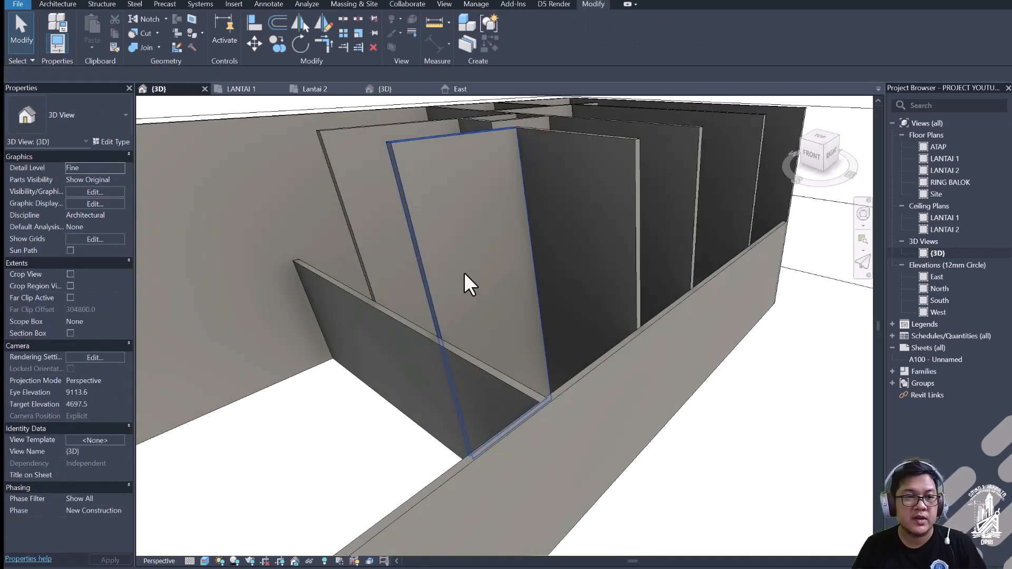
Step: Select all the house walls, keeping Stacked Walls and Walls in the filter, and set their top constraint to Up to level: LANTAI 2
shift+middle_drag(427, 277, 449, 245)
scroll(476, 283, down, 3)
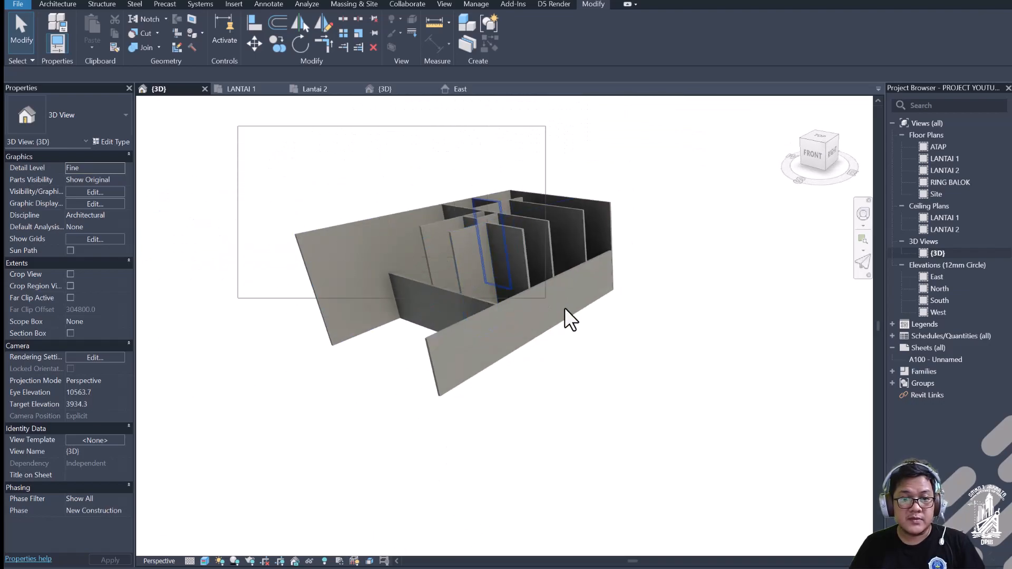
drag(564, 307, 693, 425)
drag(723, 464, 723, 465)
scroll(402, 237, up, 2)
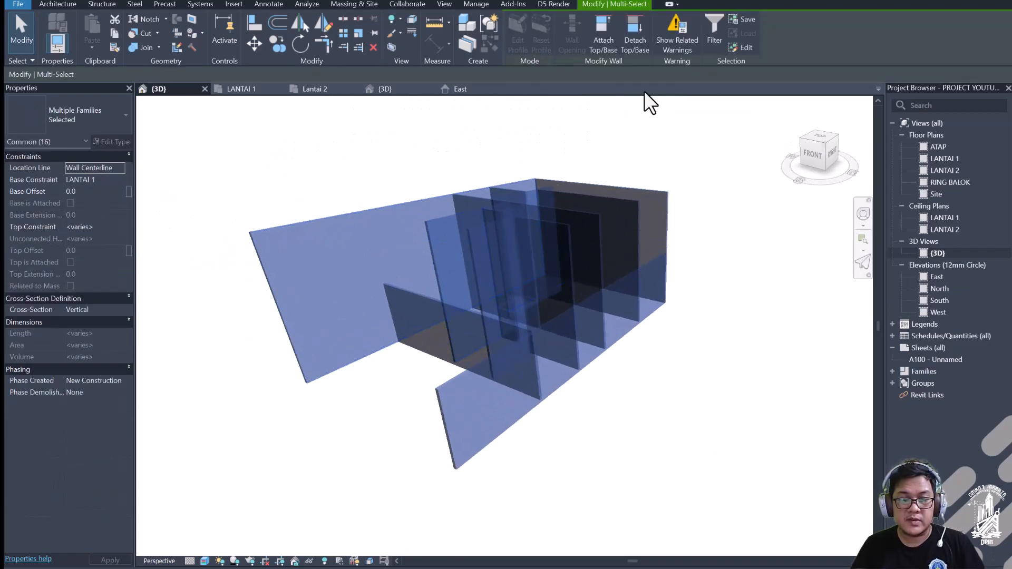
click(712, 34)
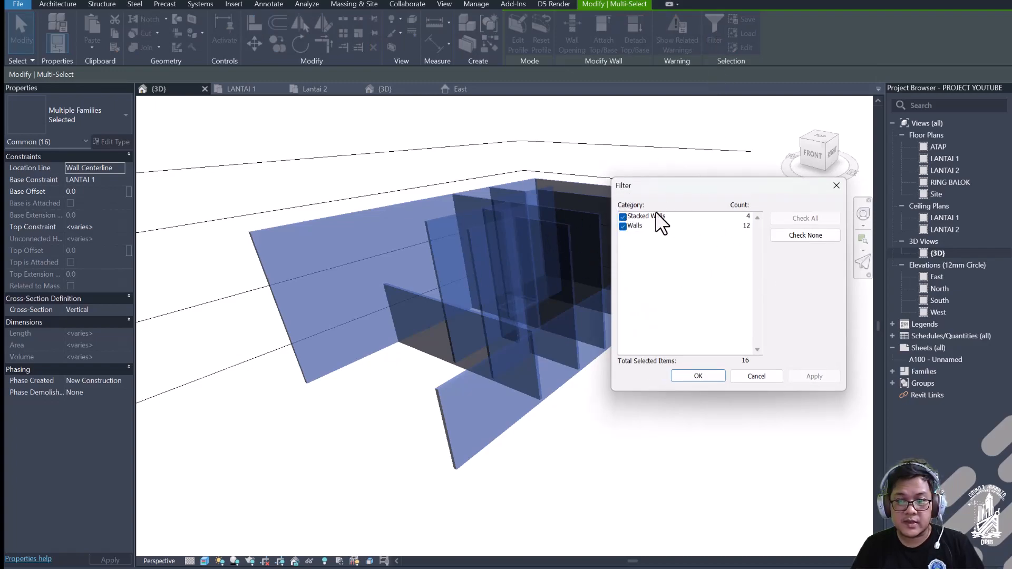
click(698, 375)
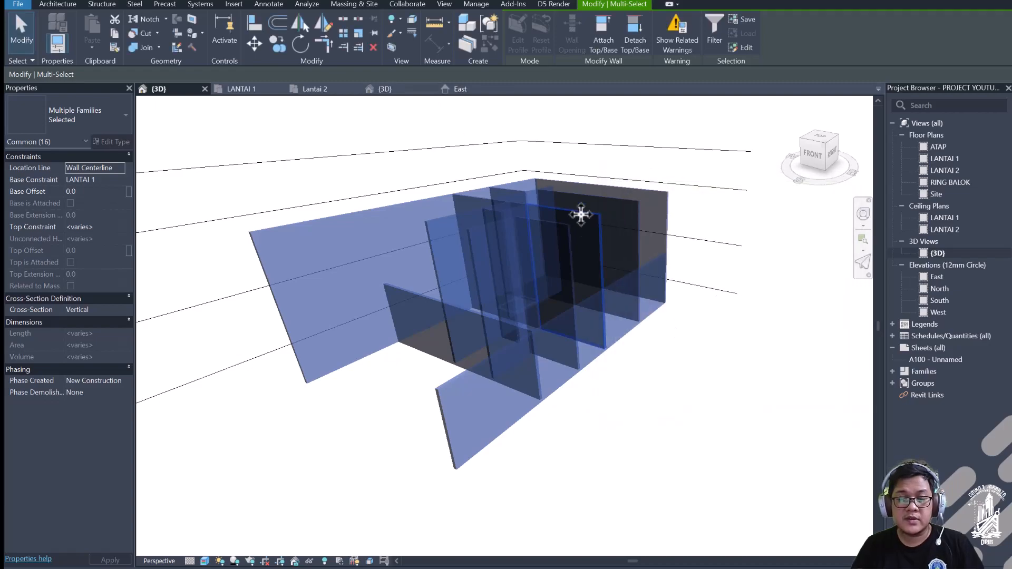
scroll(580, 215, up, 1)
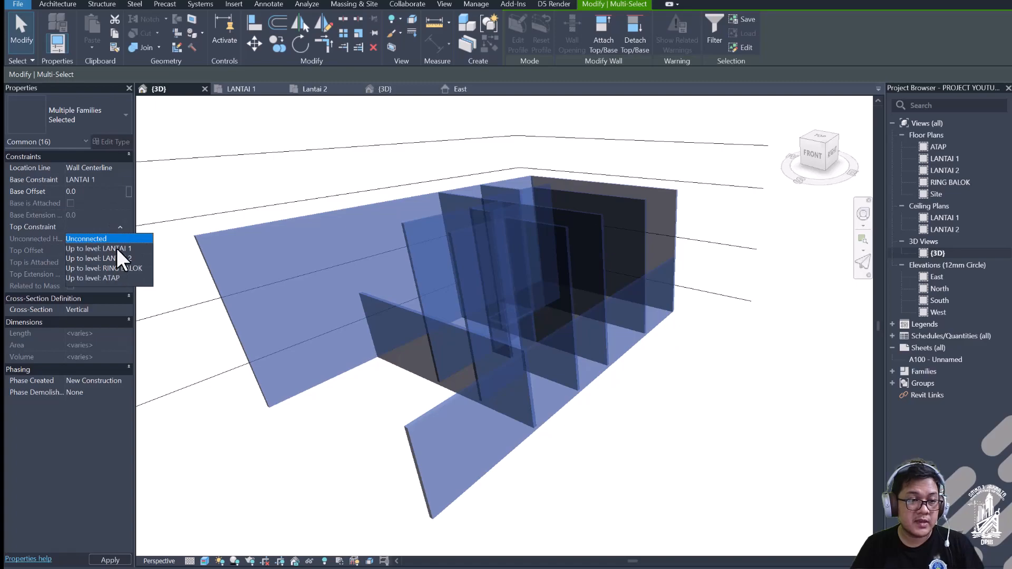
click(122, 257)
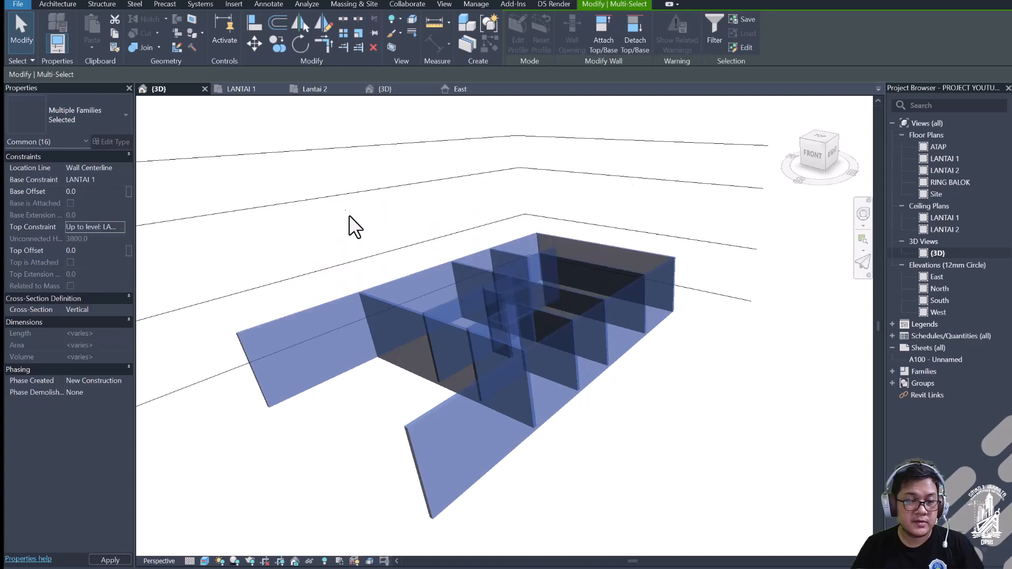
click(375, 224)
Step: Inspect the bathroom's stacked walls and their tiled lower faces from above in the perspective view
scroll(463, 294, up, 3)
shift+middle_drag(481, 301, 491, 378)
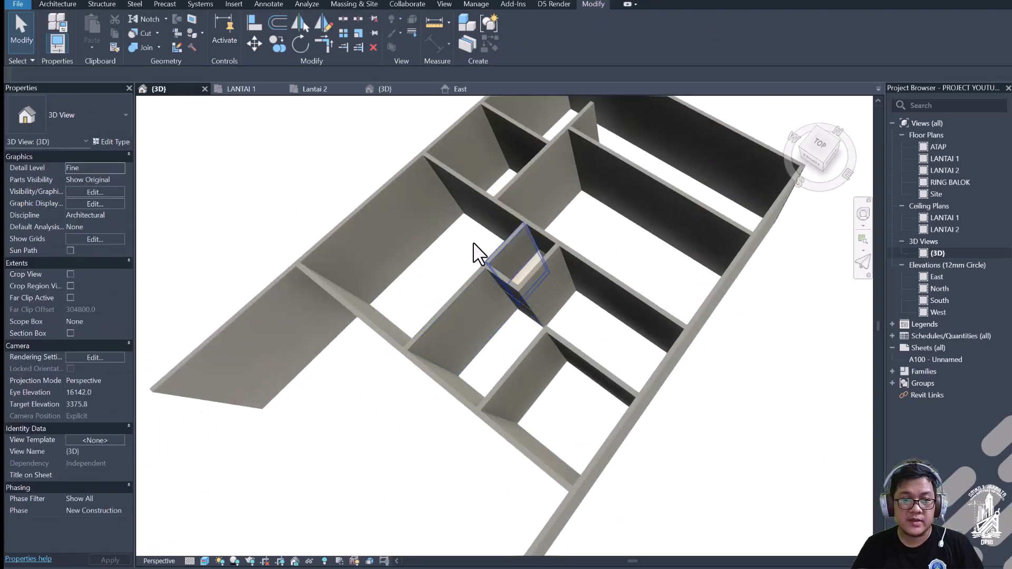
scroll(603, 287, up, 5)
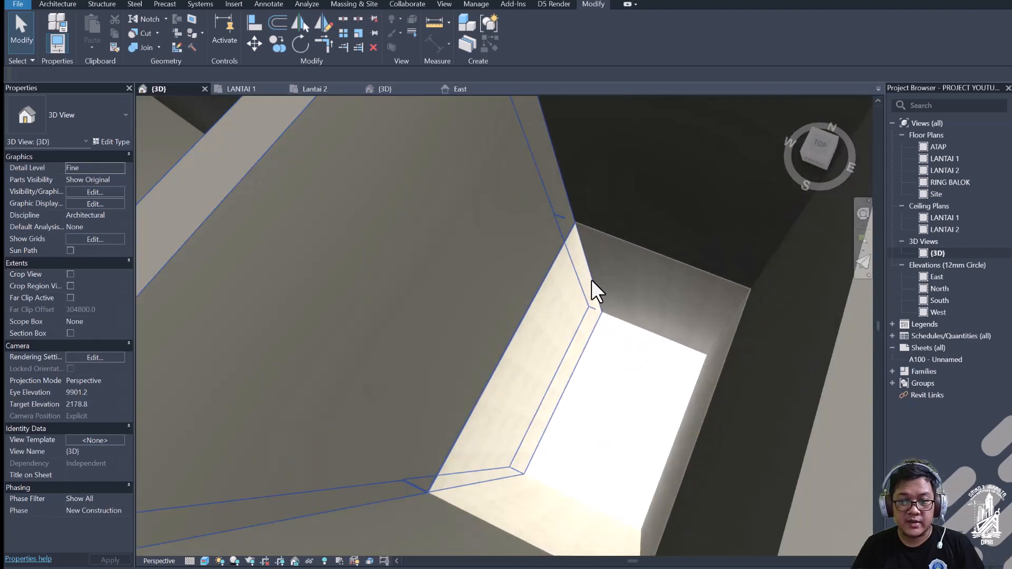
shift+middle_drag(594, 289, 631, 291)
scroll(627, 287, up, 3)
scroll(559, 269, down, 3)
scroll(569, 272, up, 3)
scroll(626, 293, down, 3)
scroll(589, 238, down, 3)
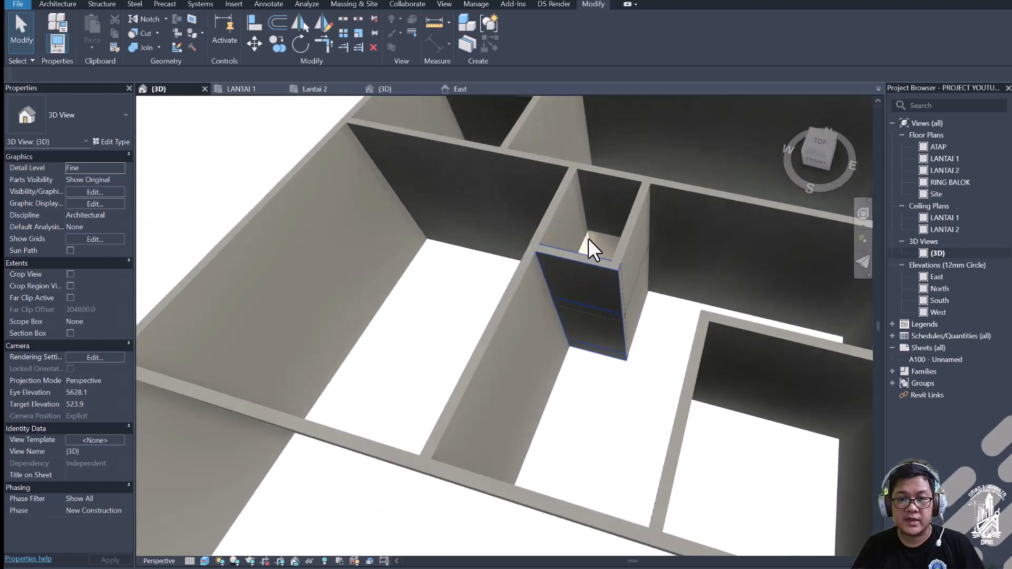
shift+middle_drag(588, 238, 650, 292)
scroll(605, 277, up, 3)
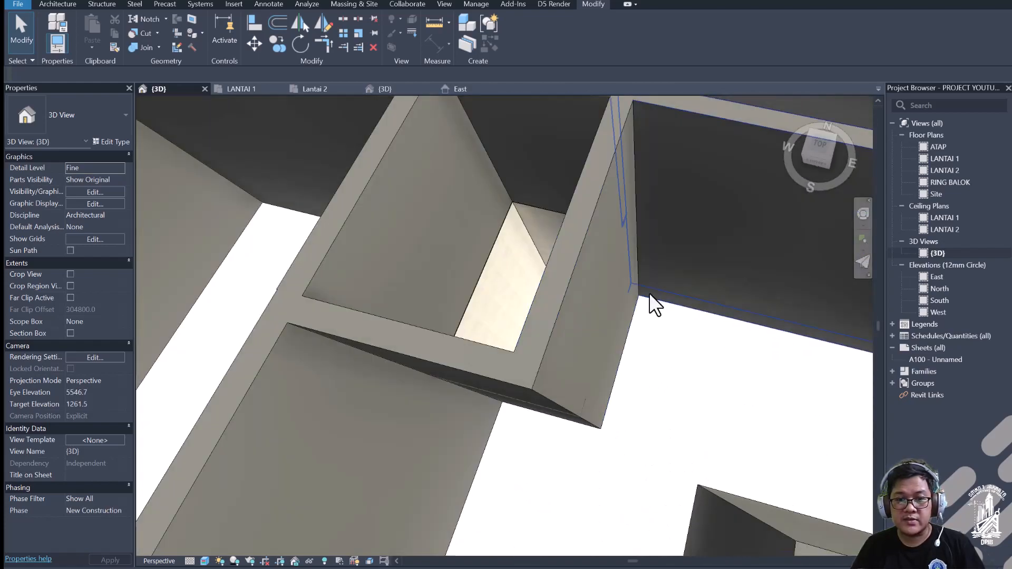
scroll(639, 294, down, 2)
Step: Change the bathroom's east wall to the stacked wall type DINDING SPLIT TRASRAM 2 METER DUA SISI and view both its faces
shift+middle_drag(558, 301, 700, 276)
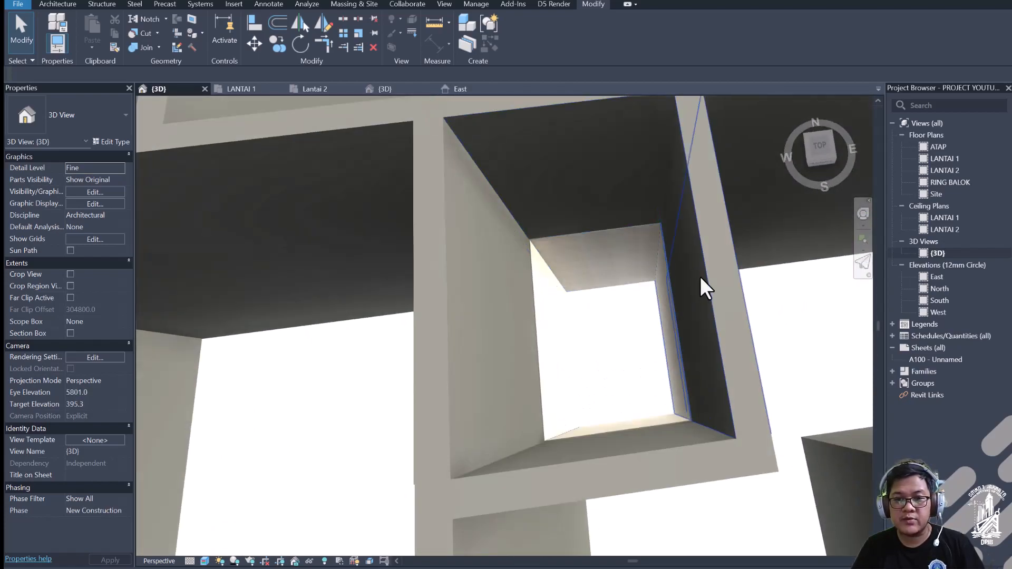
click(700, 276)
click(103, 126)
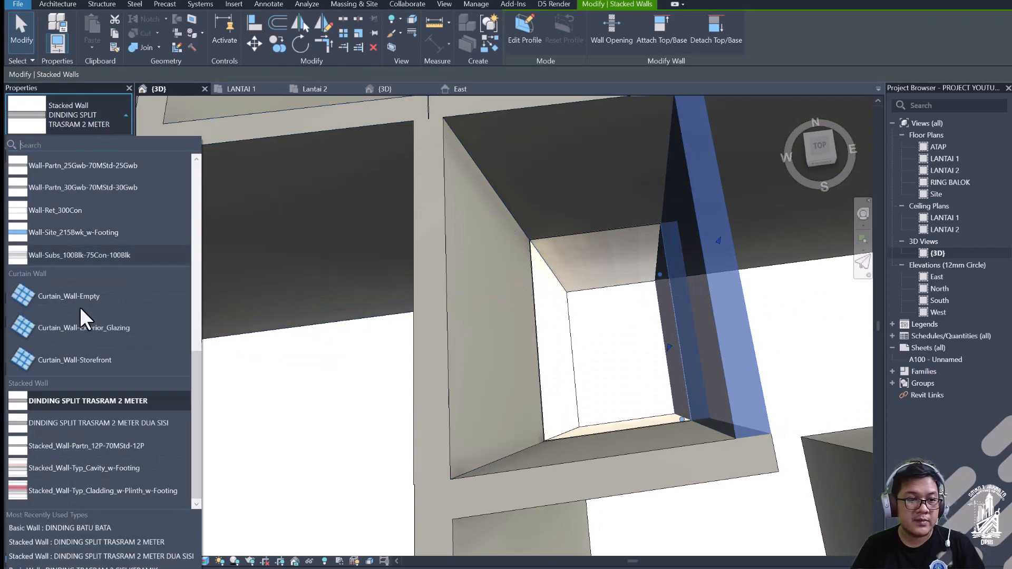
click(112, 425)
key(Escape)
scroll(416, 300, down, 1)
shift+middle_drag(416, 301, 492, 276)
middle_drag(698, 447, 676, 390)
scroll(678, 364, up, 2)
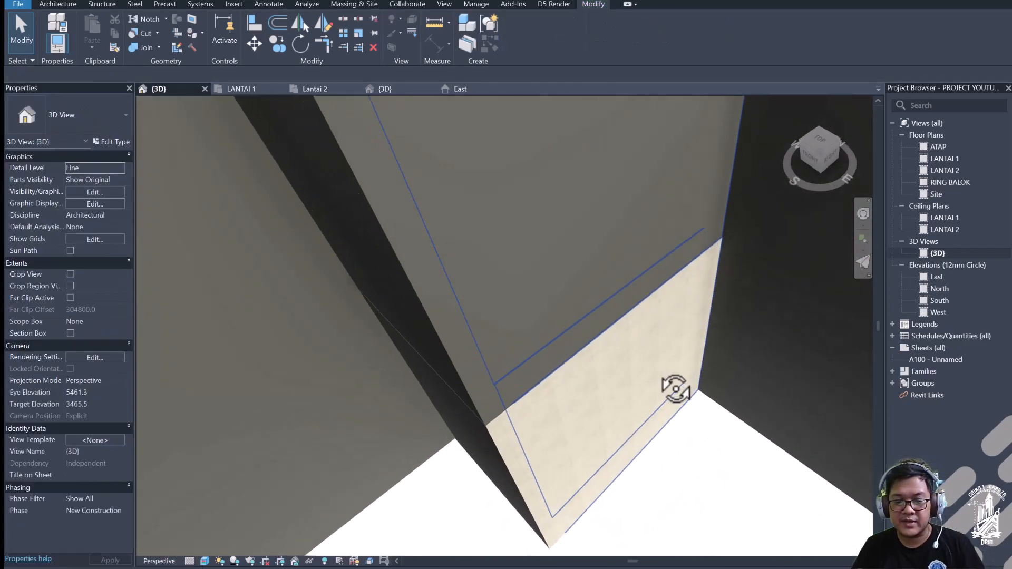
Step: Switch the bathroom's east wall to the stacked wall type DINDING SPLIT TRASRAM 2 METER and check its inner face
scroll(634, 400, down, 3)
shift+middle_drag(548, 276, 596, 264)
click(596, 264)
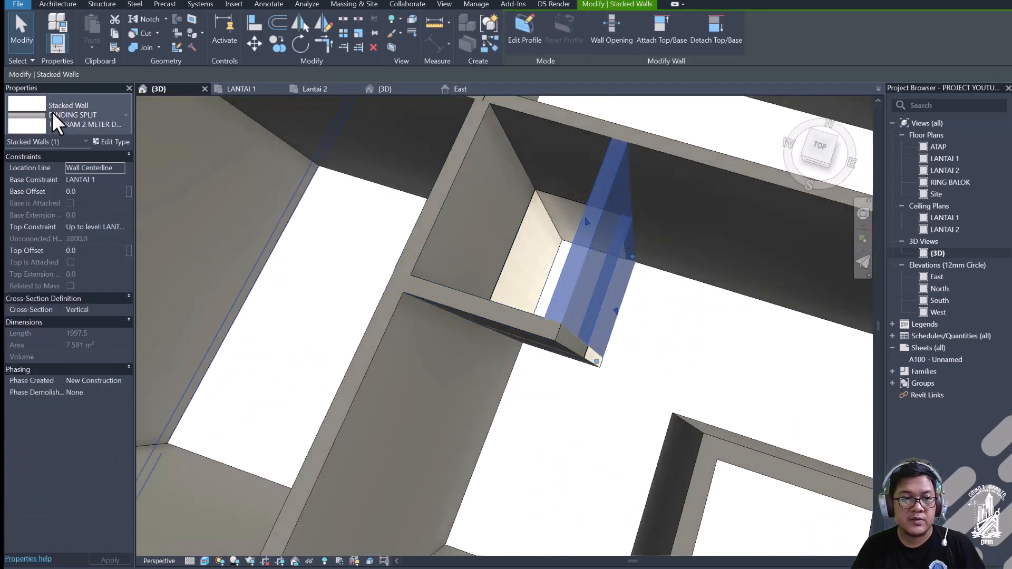
click(52, 113)
click(93, 400)
click(649, 315)
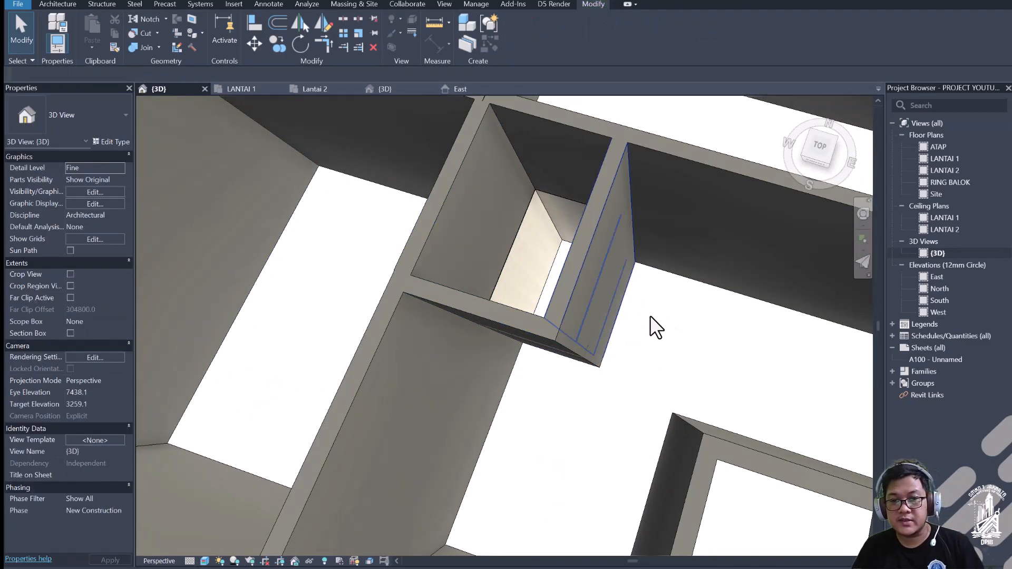
shift+middle_drag(649, 315, 699, 291)
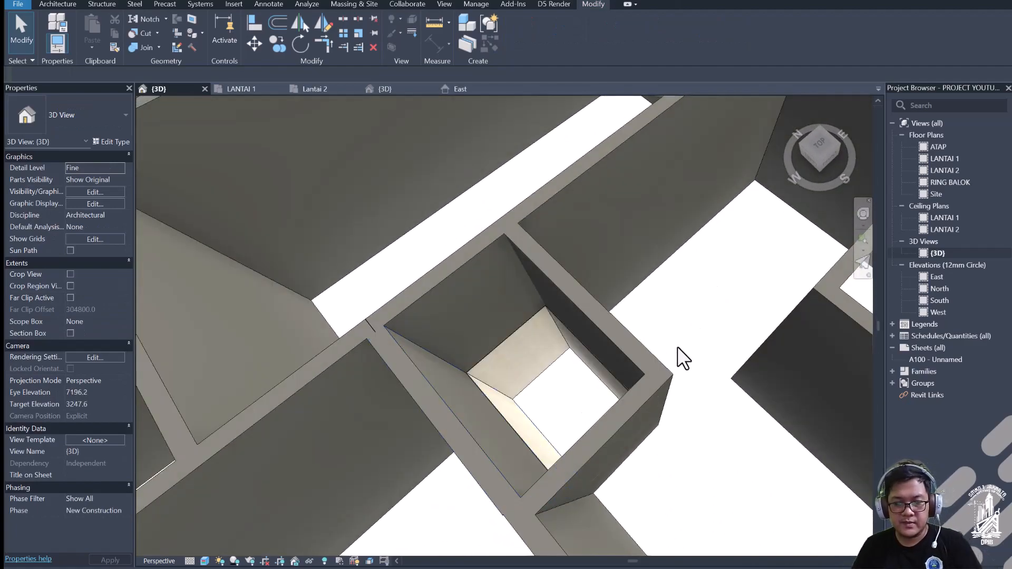
Step: In the LANTAI 1 plan, pull back and rejoin the end of the brick wall east of the bathroom to clean up the northeast corner
key(ctrl+Tab)
scroll(414, 279, up, 3)
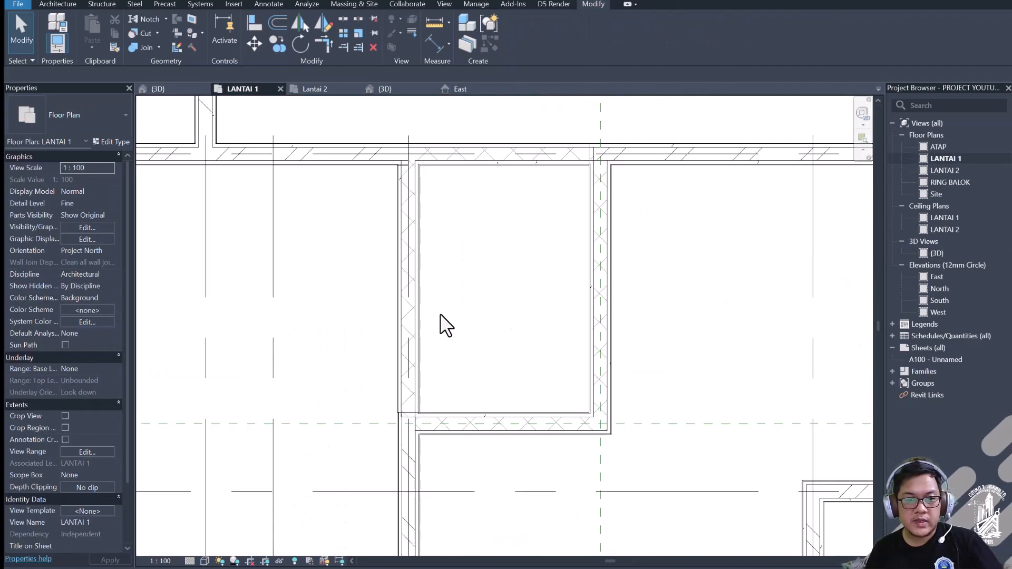
middle_drag(482, 284, 470, 334)
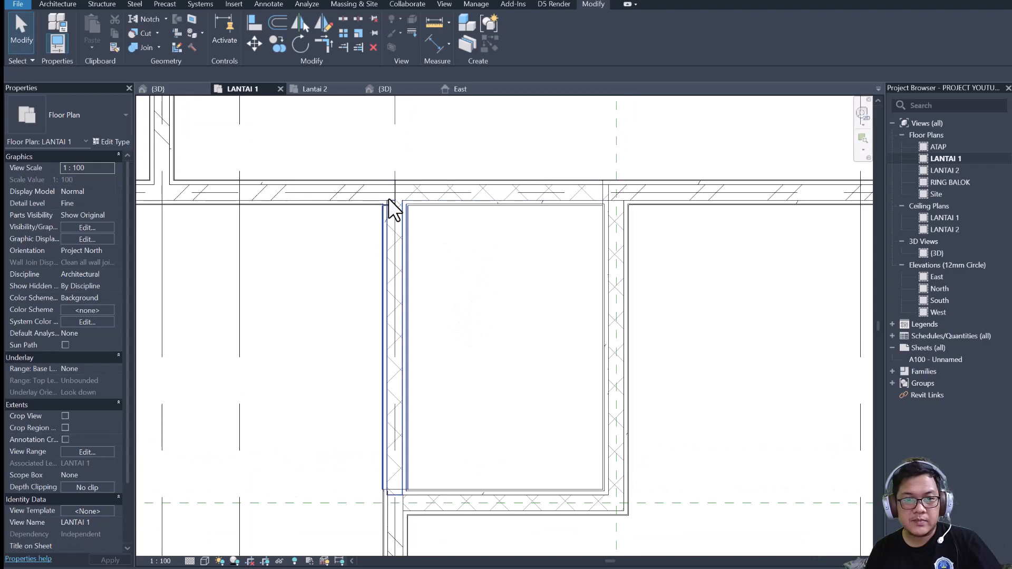
scroll(390, 198, up, 2)
scroll(425, 188, down, 4)
scroll(425, 166, up, 3)
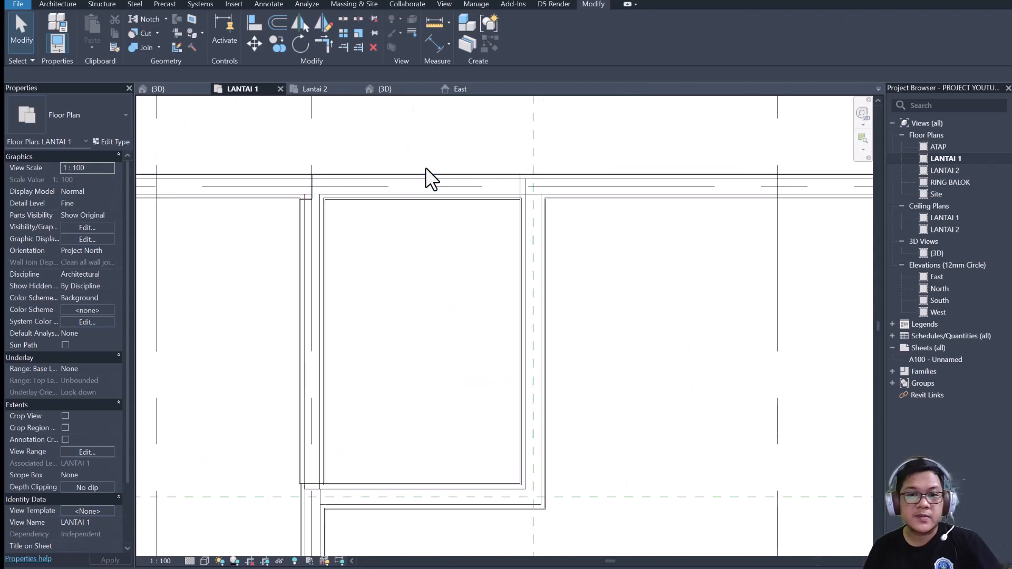
scroll(558, 201, up, 3)
click(558, 195)
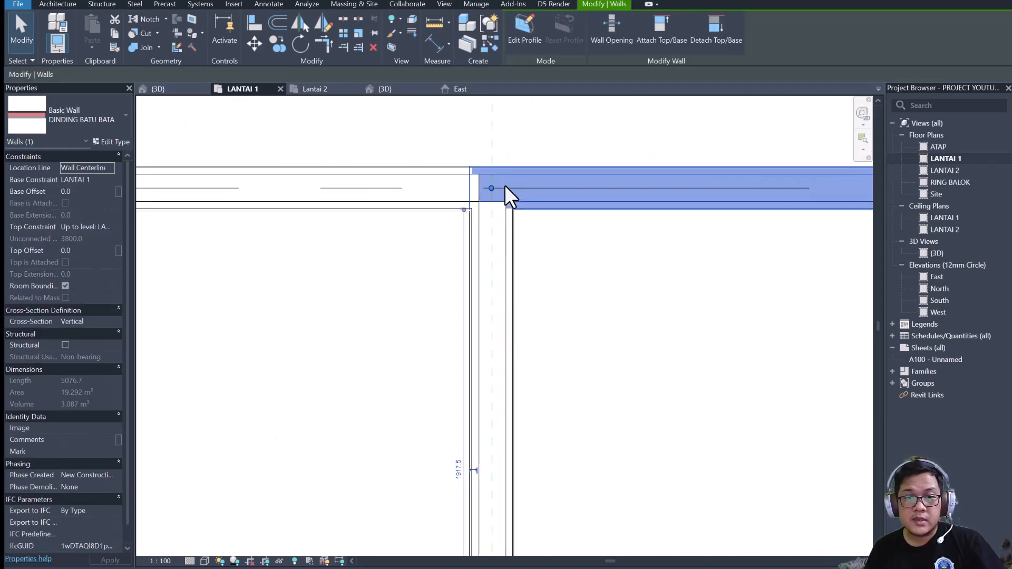
key(r)
key(s)
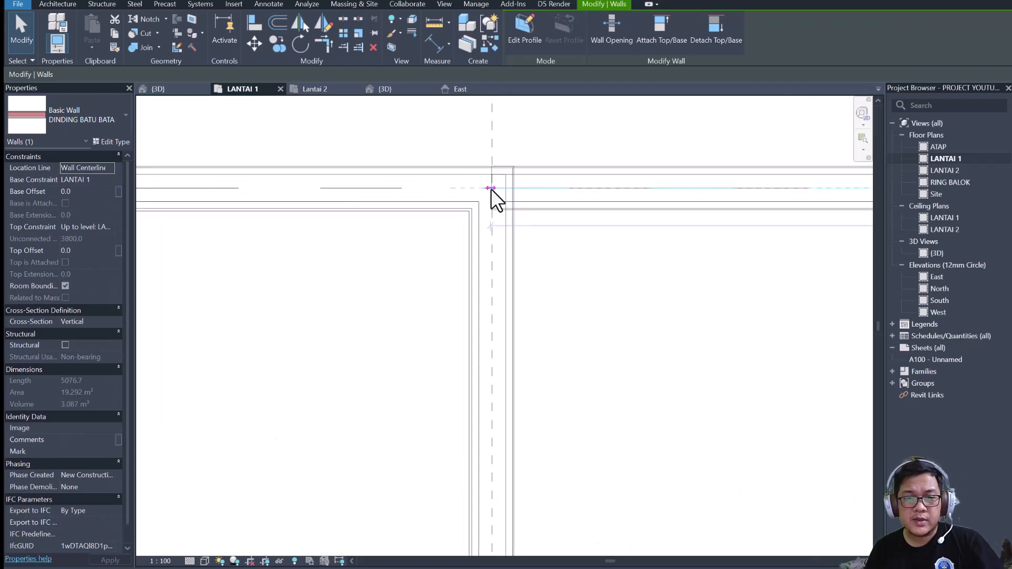
drag(539, 188, 513, 188)
click(542, 260)
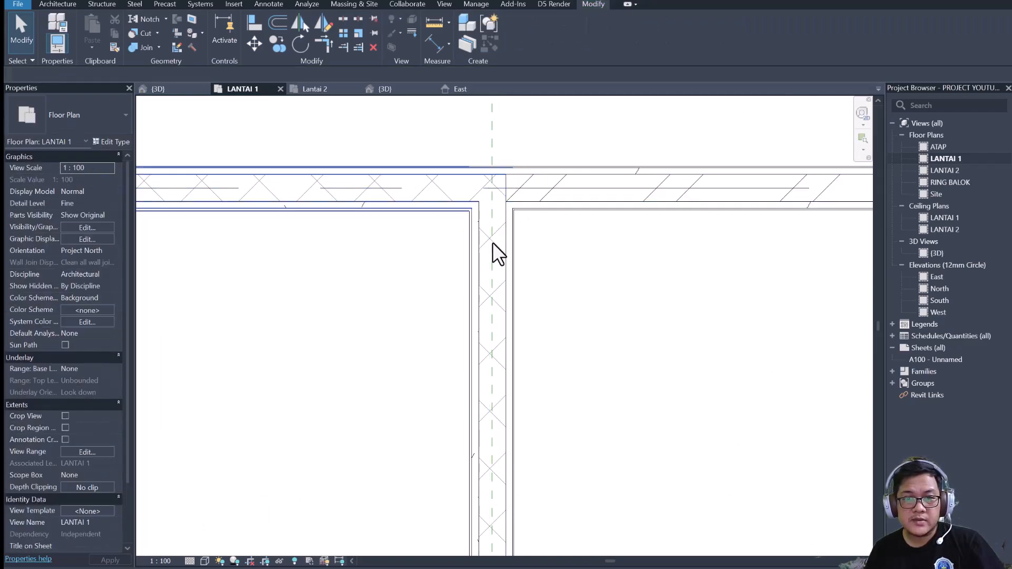
Step: Pull back and rejoin the east end of the brick wall west of the bathroom so the stacked walls form the northwest corner
scroll(497, 266, up, 2)
scroll(501, 223, down, 3)
middle_drag(316, 222, 559, 240)
scroll(571, 231, up, 2)
click(510, 234)
mouse_move(566, 223)
mouse_down()
mouse_move(518, 223)
mouse_move(551, 223)
mouse_up()
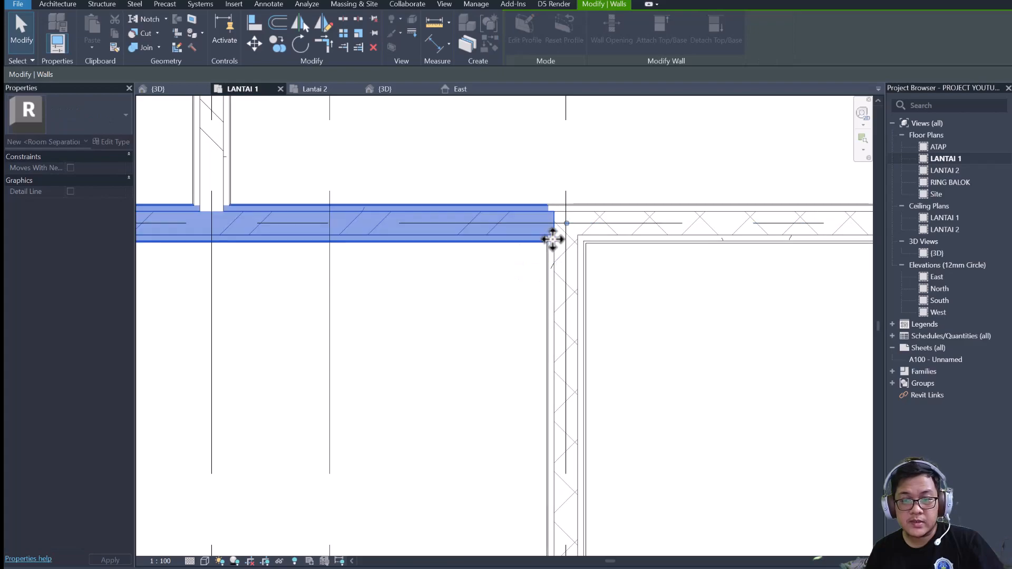
middle_drag(557, 242, 490, 197)
scroll(506, 212, down, 1)
click(575, 246)
Step: Try to clean up the bathroom's southwest corner by moving the south stacked wall's west end, and undo the change
scroll(576, 226, down, 2)
middle_drag(608, 406, 583, 315)
scroll(520, 342, up, 1)
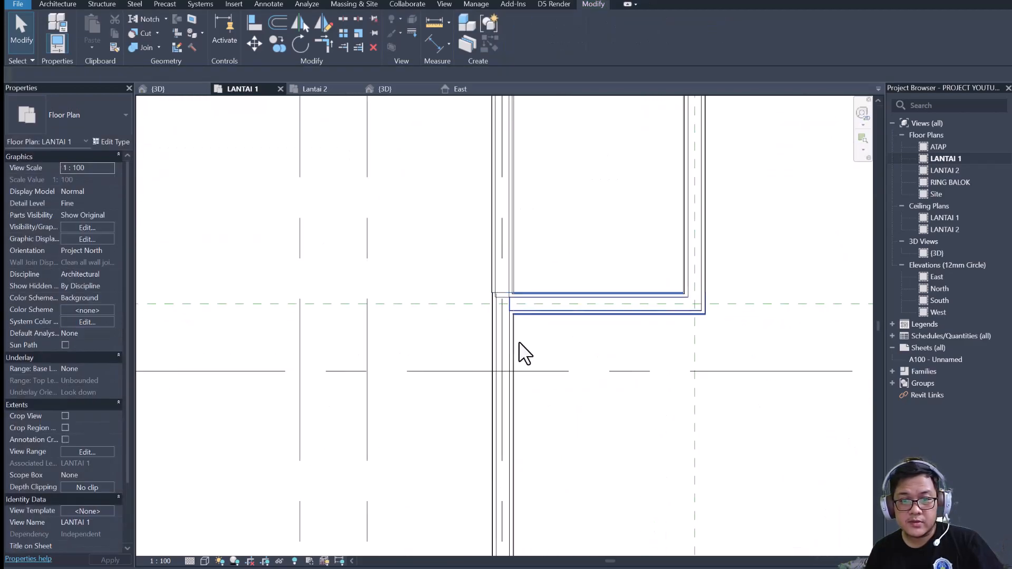
click(527, 311)
scroll(506, 313, up, 2)
middle_drag(506, 309, 508, 308)
scroll(502, 295, up, 2)
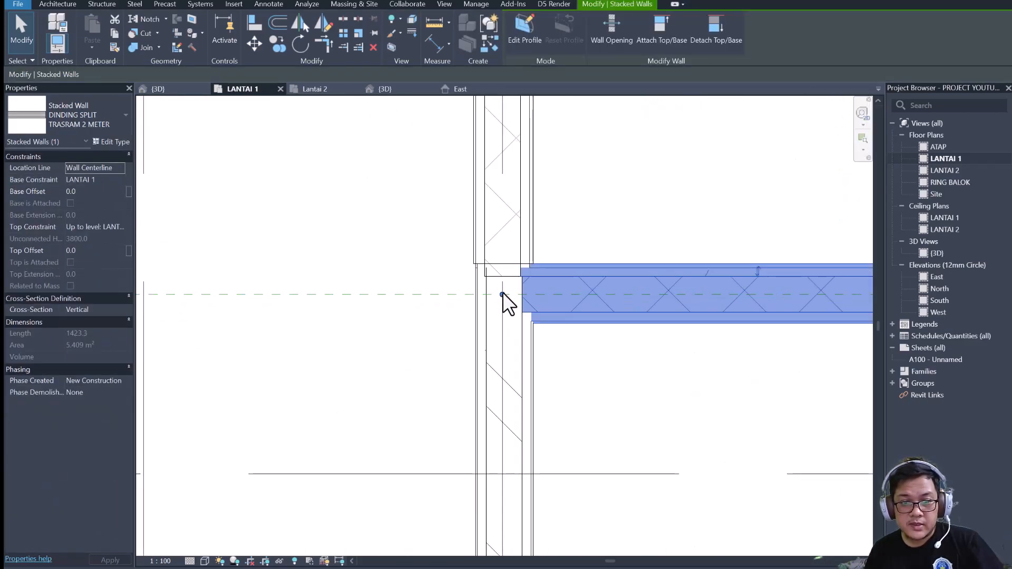
drag(502, 295, 508, 329)
key(ctrl+z)
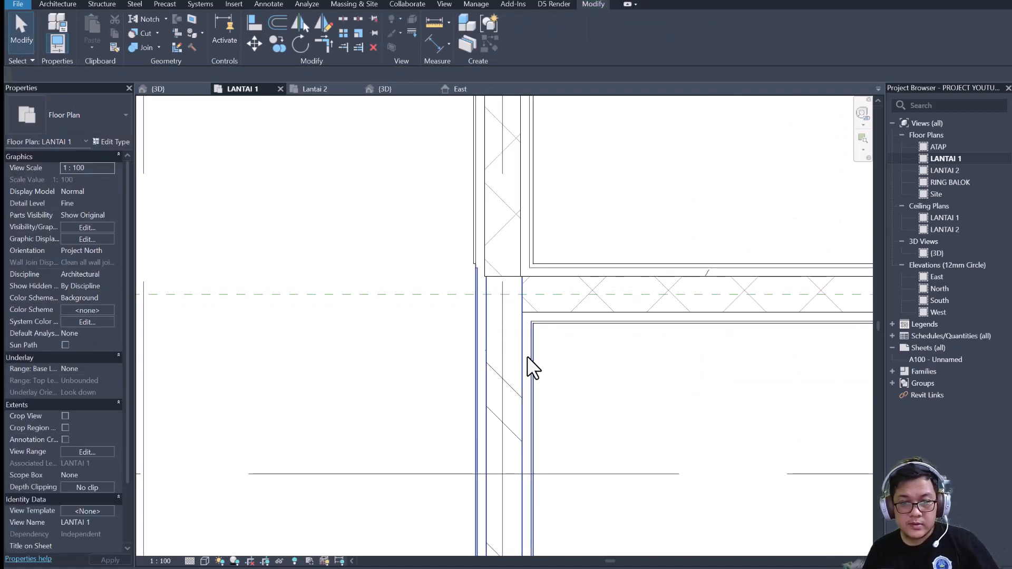
Step: Shorten the brick wall south of the bathroom's southwest corner at its north end, and extend it back to rejoin the stacked walls
click(527, 356)
drag(502, 293, 505, 322)
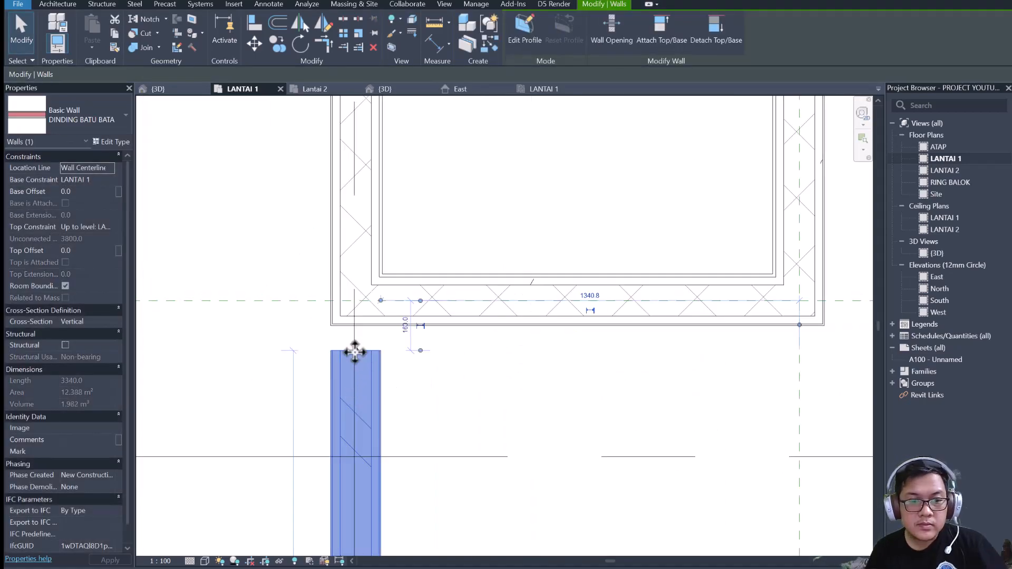
drag(355, 350, 356, 325)
click(413, 349)
middle_drag(428, 332, 455, 399)
middle_drag(366, 402, 384, 415)
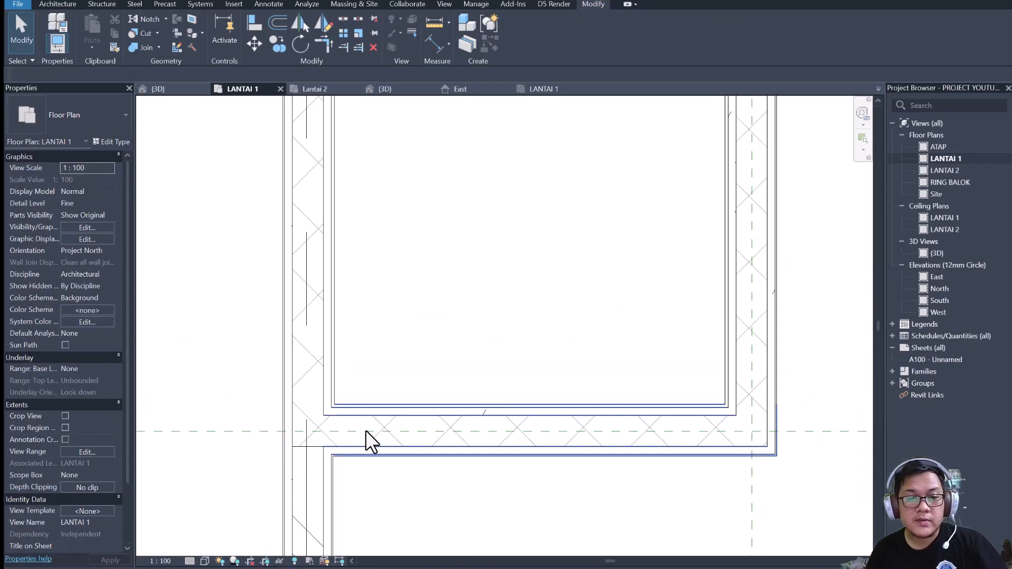
Step: Examine the wall joins at the bathroom's north corners, selecting the west and north stacked walls and the adjoining brick wall in turn
scroll(384, 380, down, 3)
middle_drag(457, 166, 461, 294)
scroll(336, 153, up, 3)
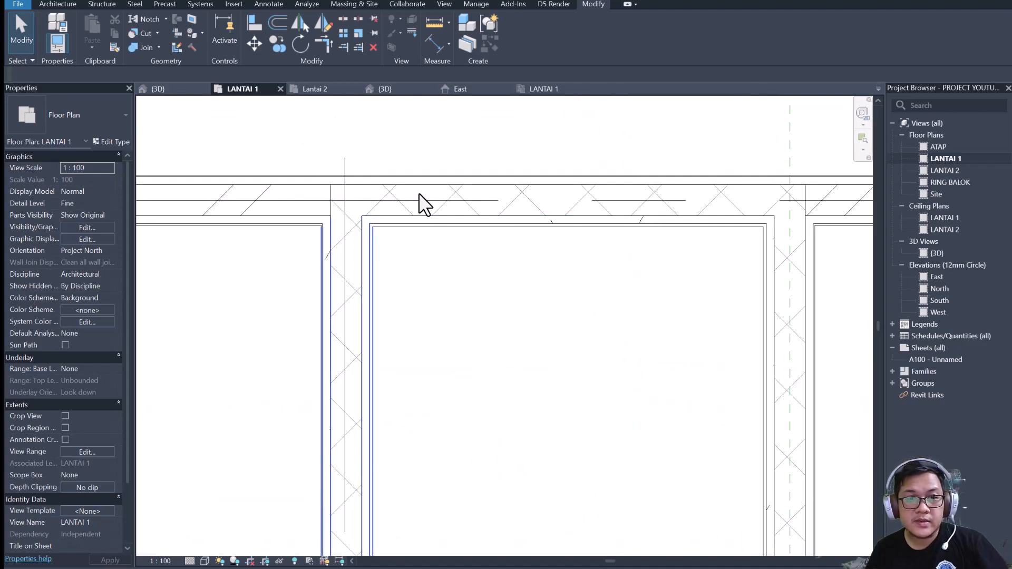
click(418, 193)
middle_drag(350, 232, 365, 209)
click(368, 207)
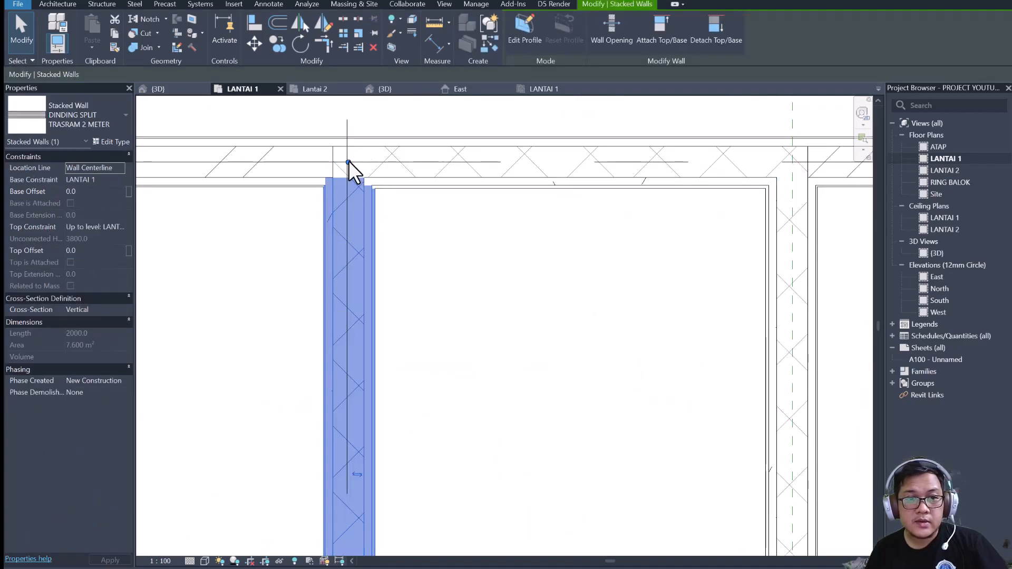
click(389, 162)
click(369, 217)
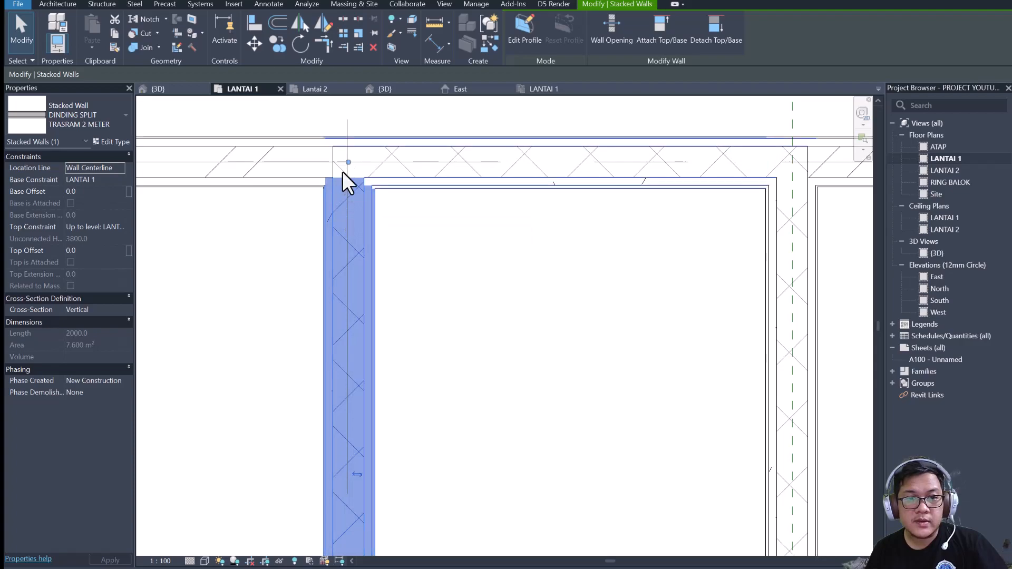
click(346, 167)
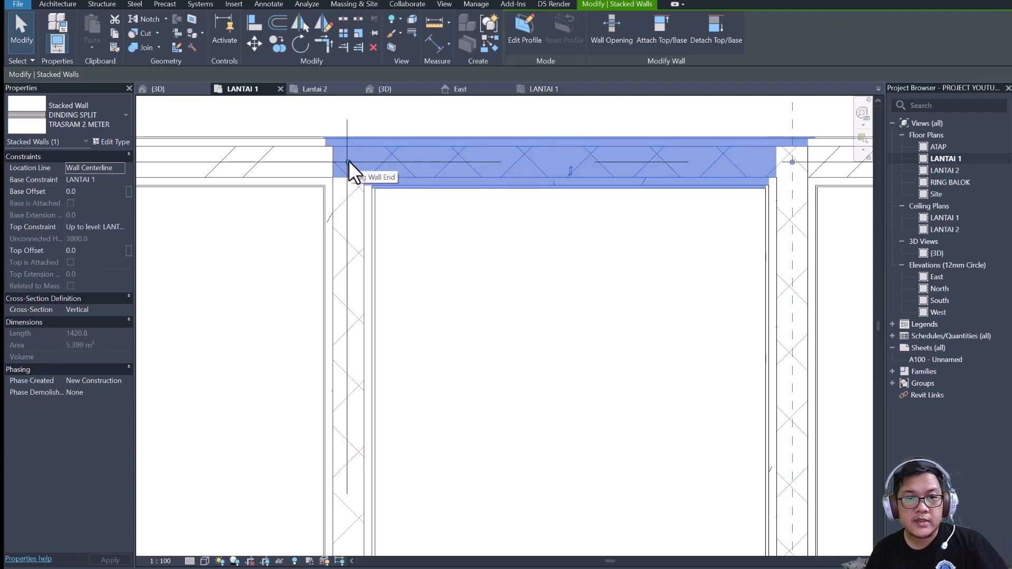
click(307, 152)
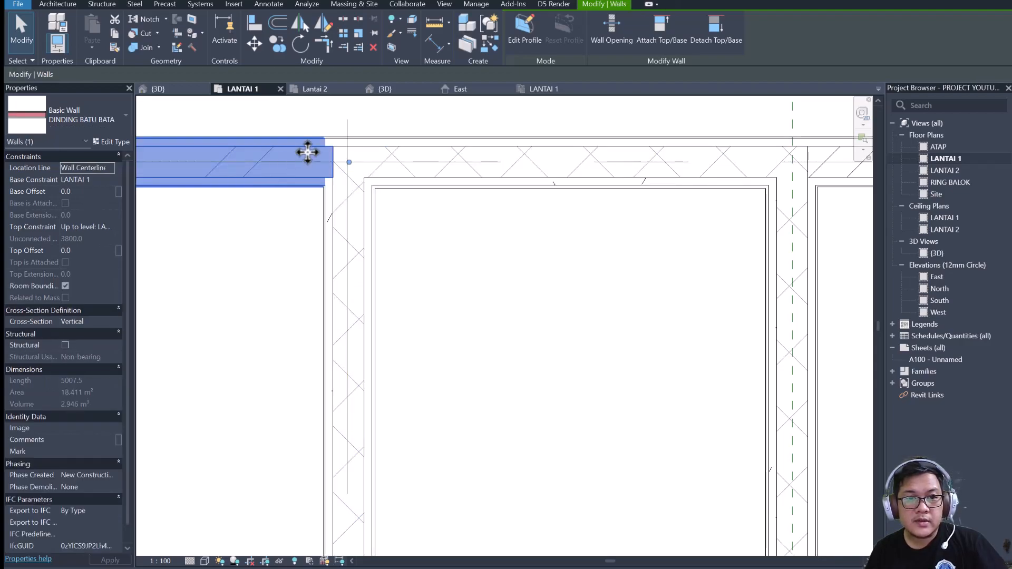
scroll(340, 164, up, 3)
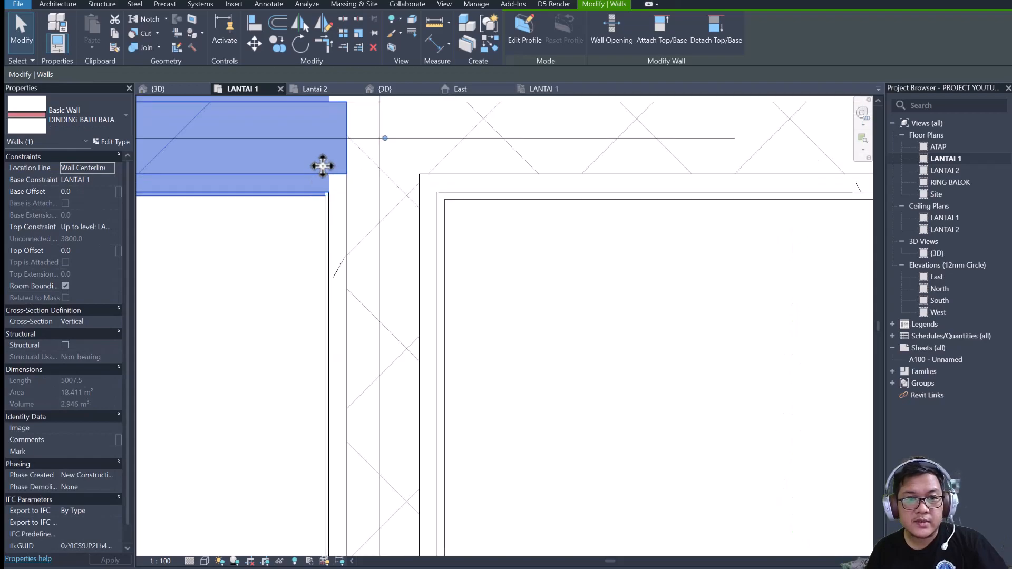
scroll(323, 165, down, 5)
key(Escape)
scroll(360, 197, up, 1)
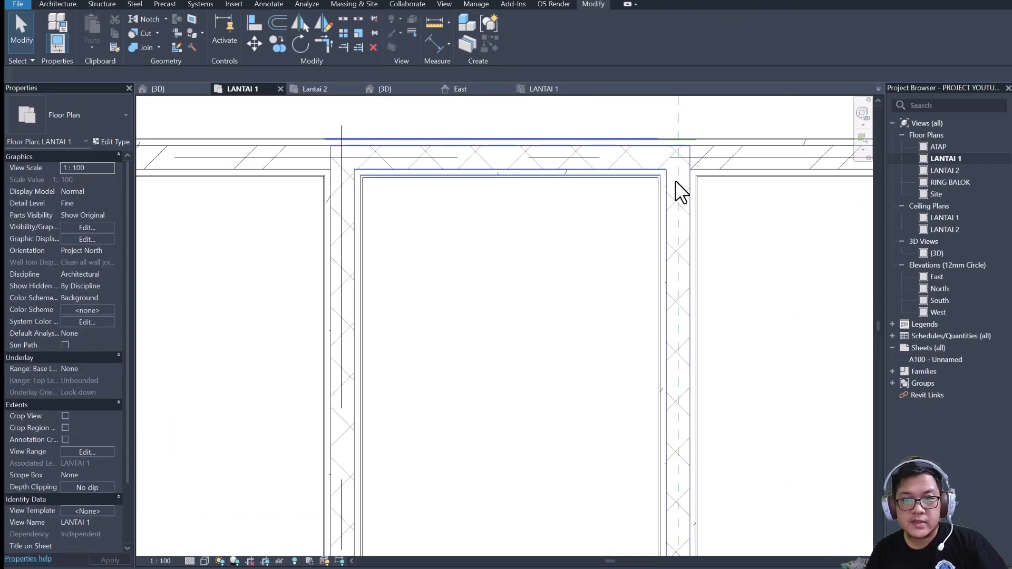
scroll(336, 183, down, 1)
middle_drag(339, 345, 279, 140)
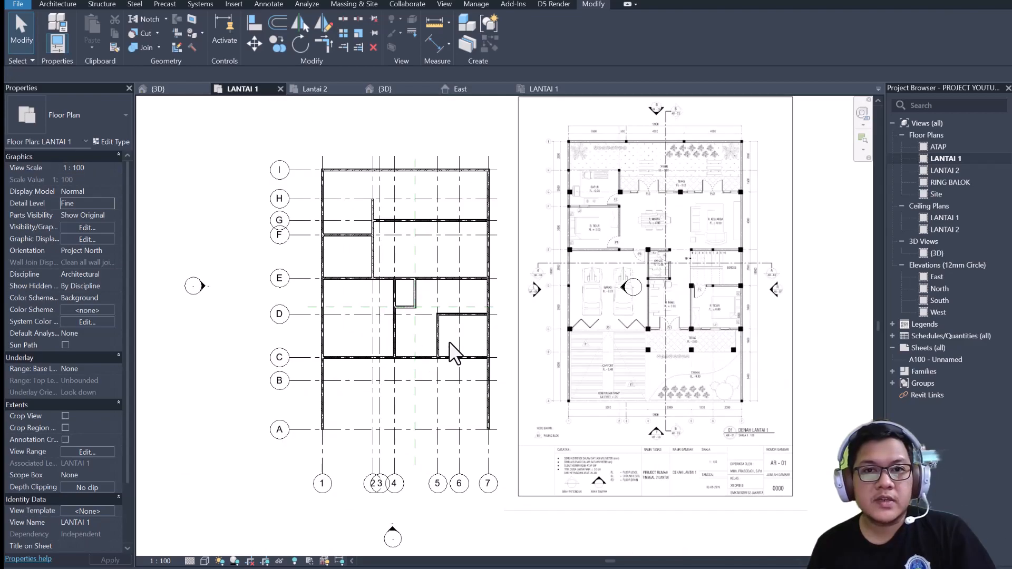
scroll(385, 317, up, 5)
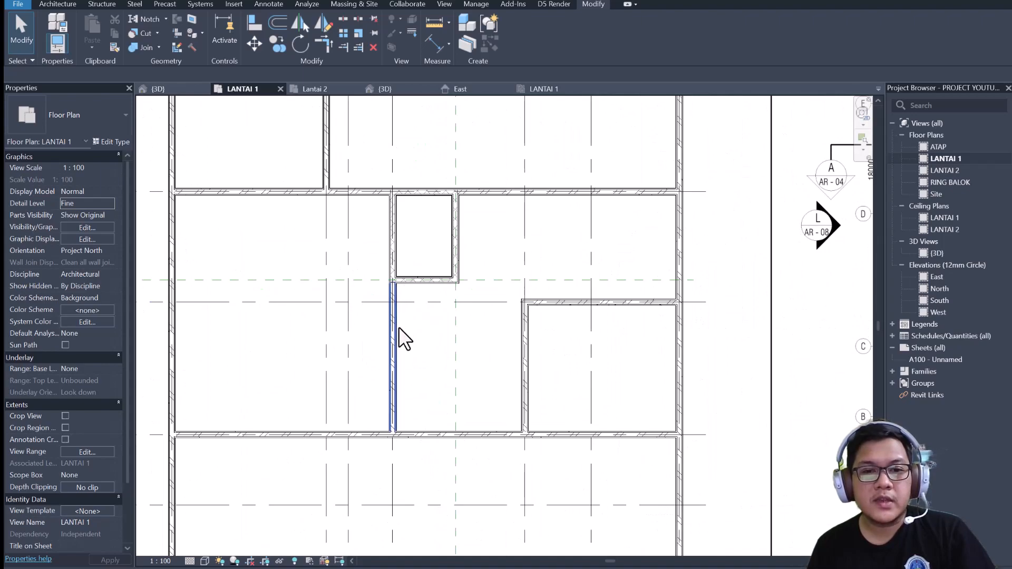
scroll(441, 236, up, 1)
middle_drag(454, 256, 440, 301)
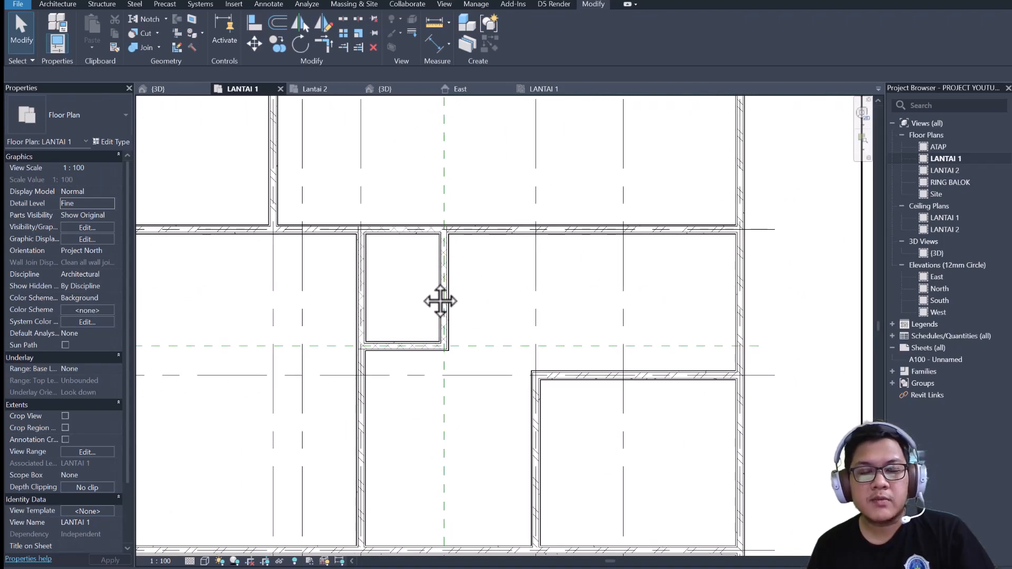